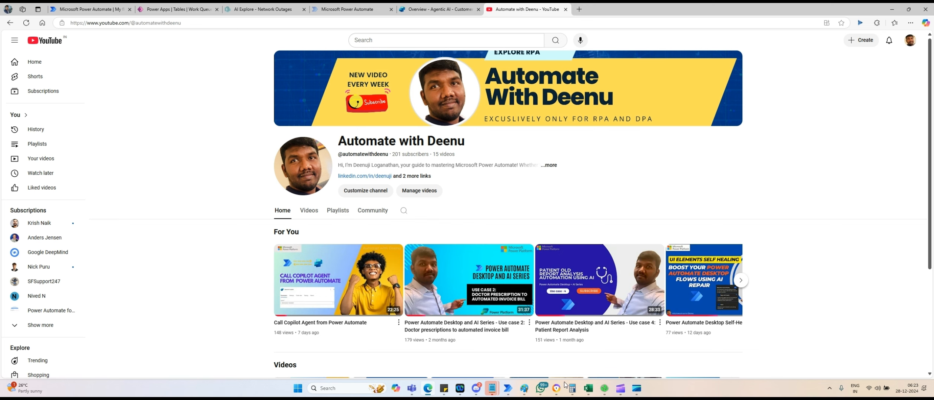
Bring the Excel workbook invoice_data_with_pii.xlsx to the front.
mouse_move(588, 392)
left_click(588, 357)
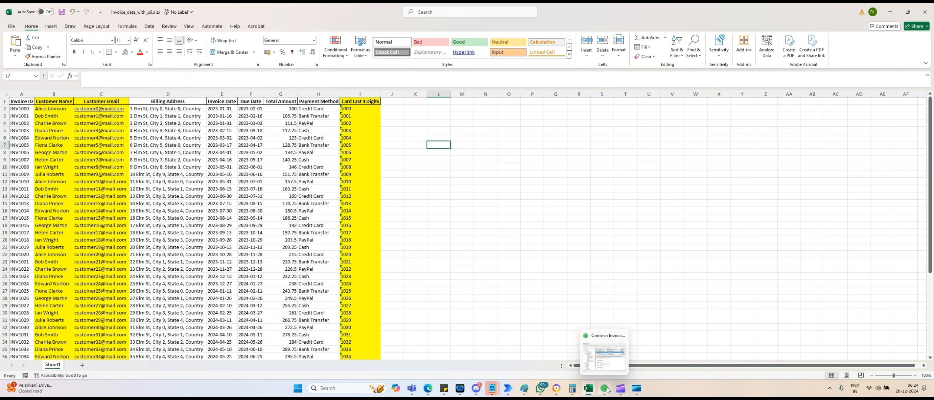
Start new invoice record 1041 under Invoices in Contoso Invoicing, then minimize it.
left_click(603, 368)
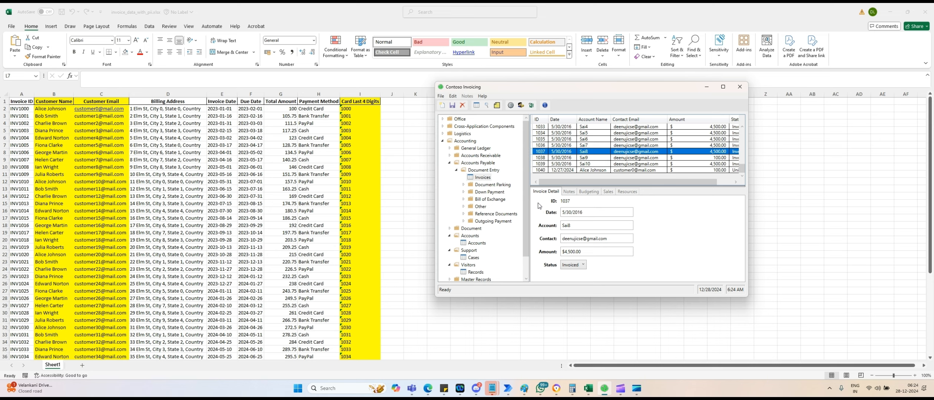
left_click(487, 179)
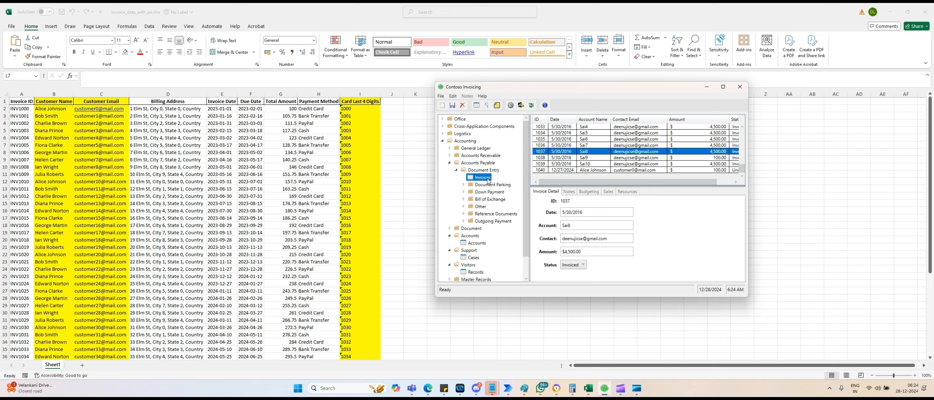
left_click(445, 106)
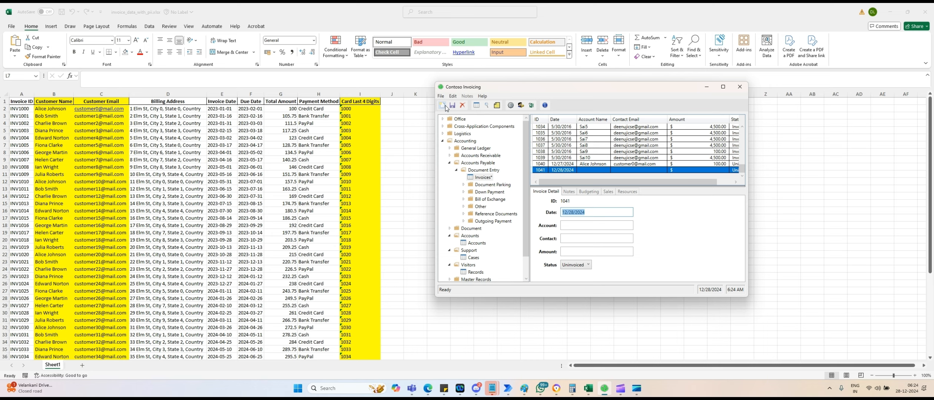
left_click(708, 87)
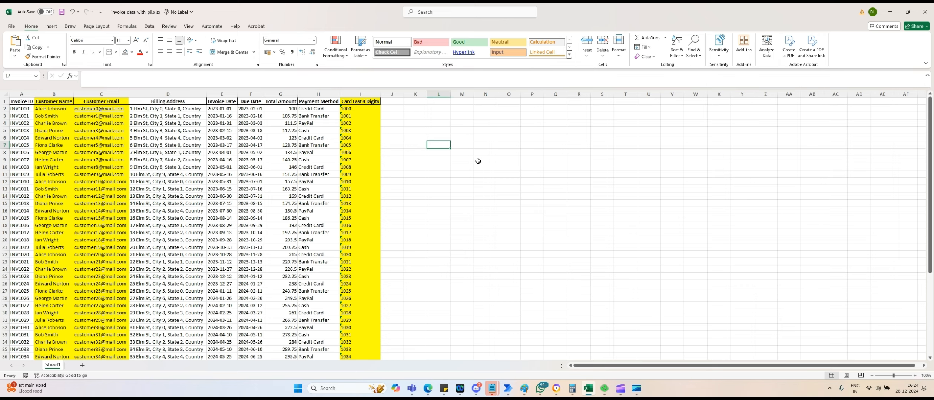
Create a new desktop flow named Dispatcher_For_Invoice.
left_click(508, 388)
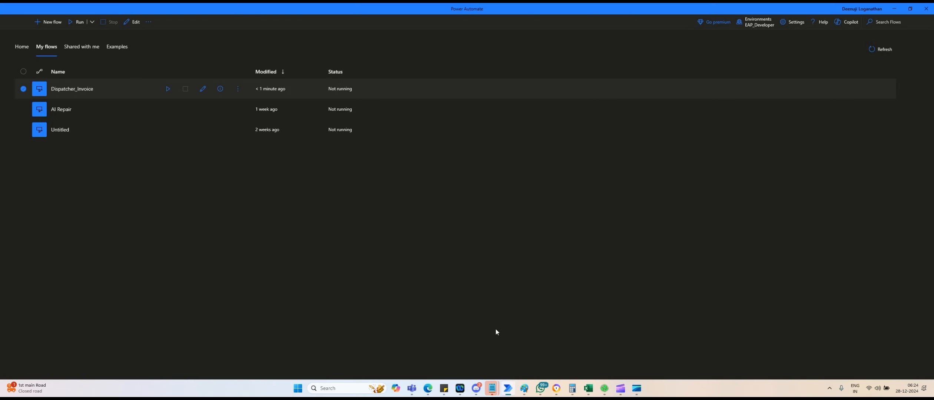
left_click(51, 25)
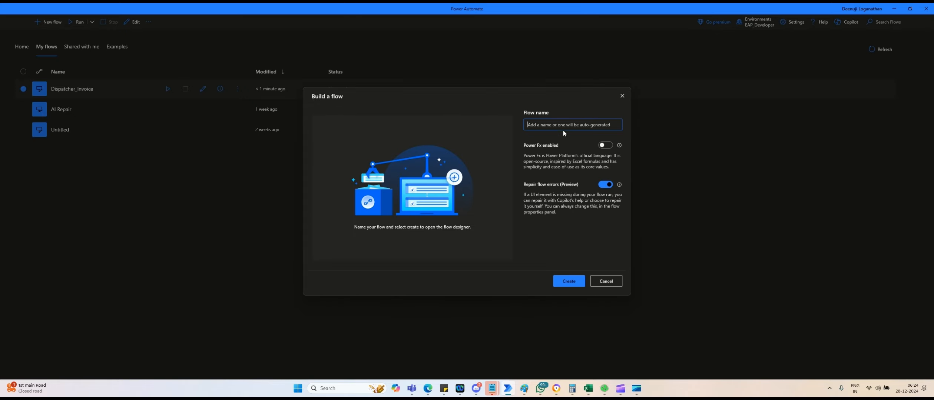
type("Dispatcher")
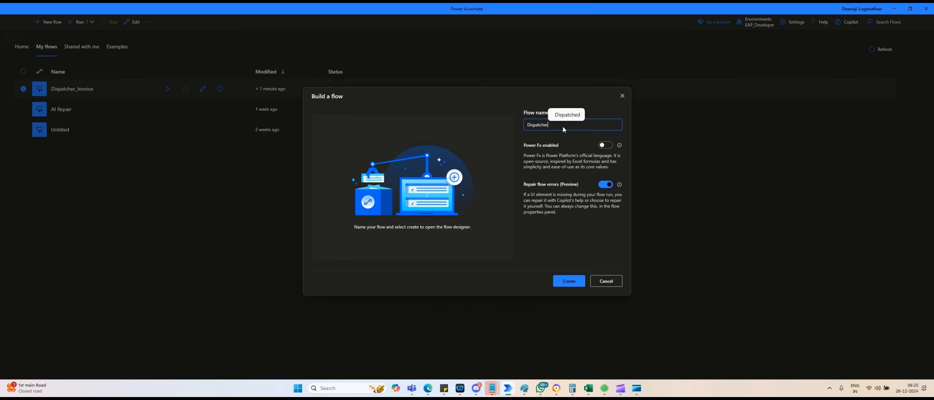
type("_")
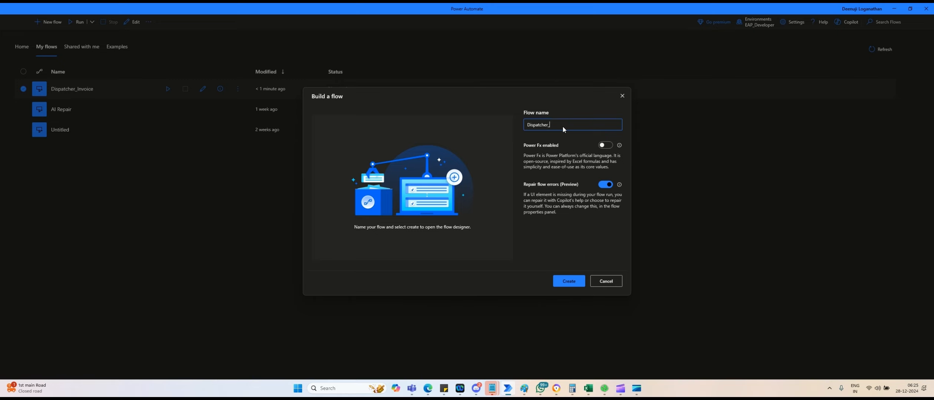
type("For_Invoice")
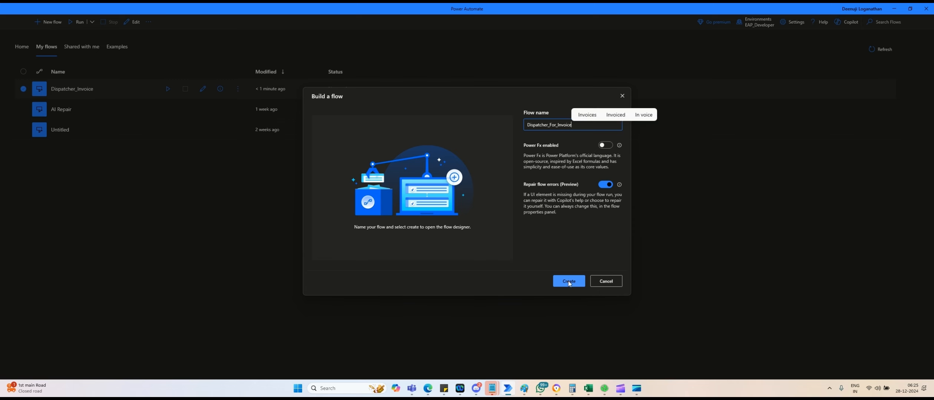
left_click(568, 281)
mouse_move(429, 393)
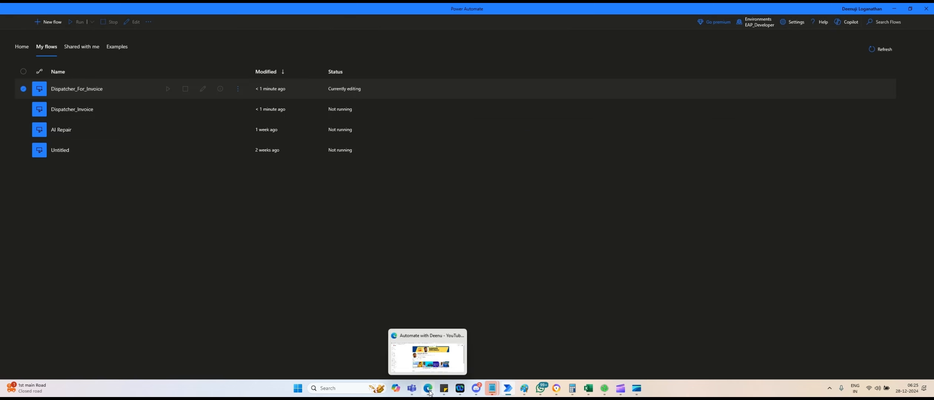
left_click(416, 356)
Go to the Work queues page under More in the Power Automate web portal.
left_click(87, 16)
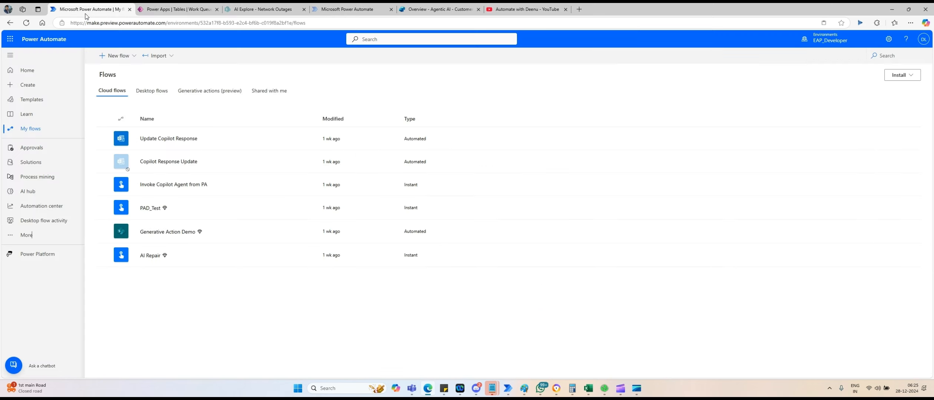
left_click(39, 240)
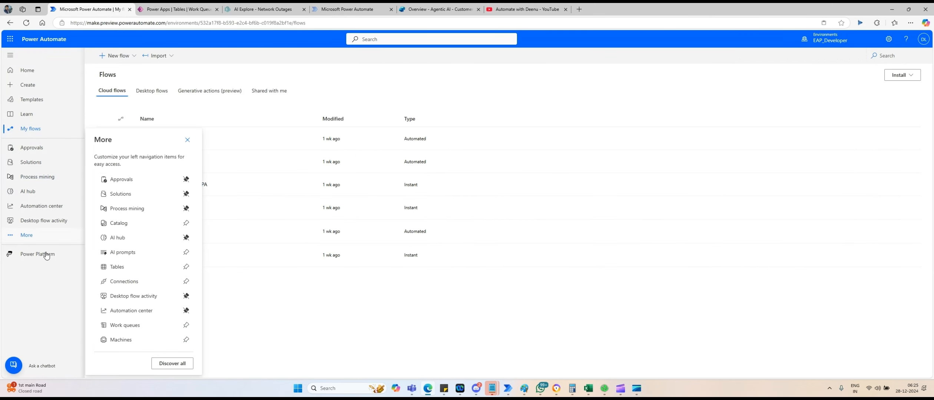
left_click(126, 327)
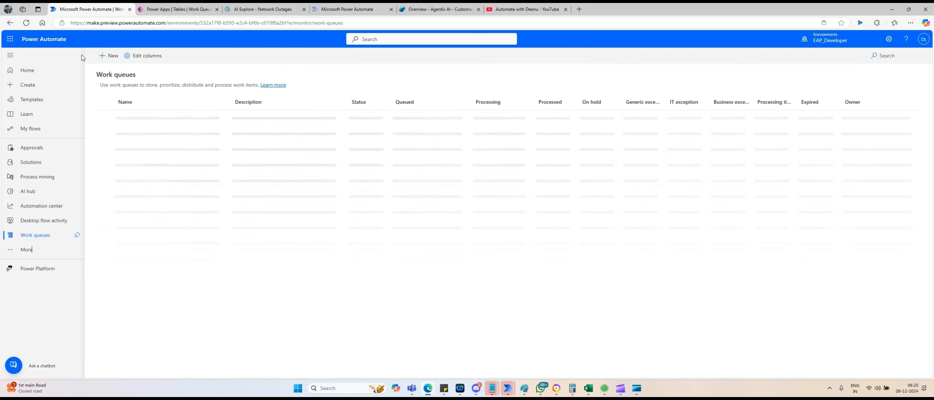
Create a work queue named Contoso_Invoice_WQ.
left_click(112, 56)
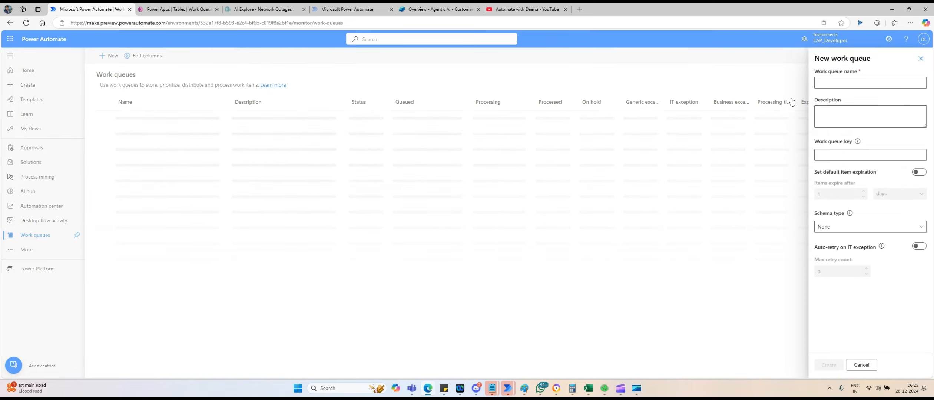
left_click(828, 85)
left_click(828, 84)
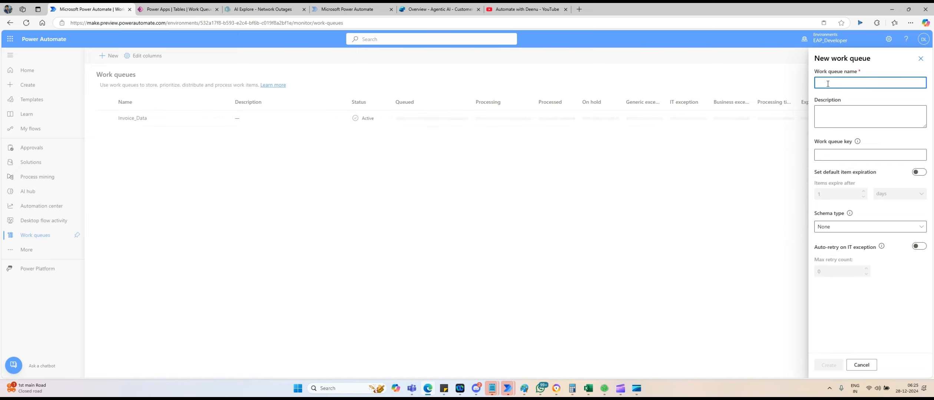
type("D")
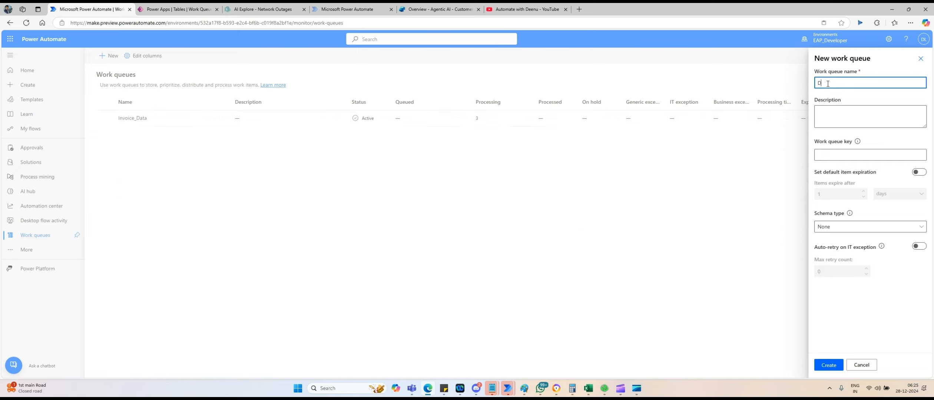
key("BackSpace")
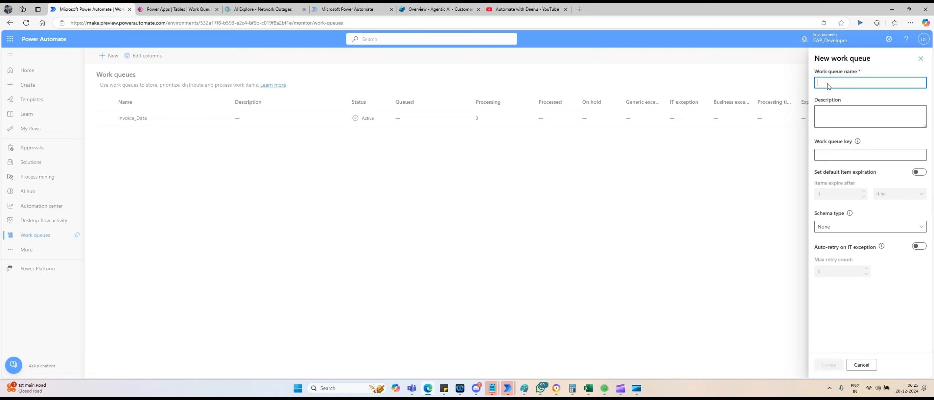
type("Contoso")
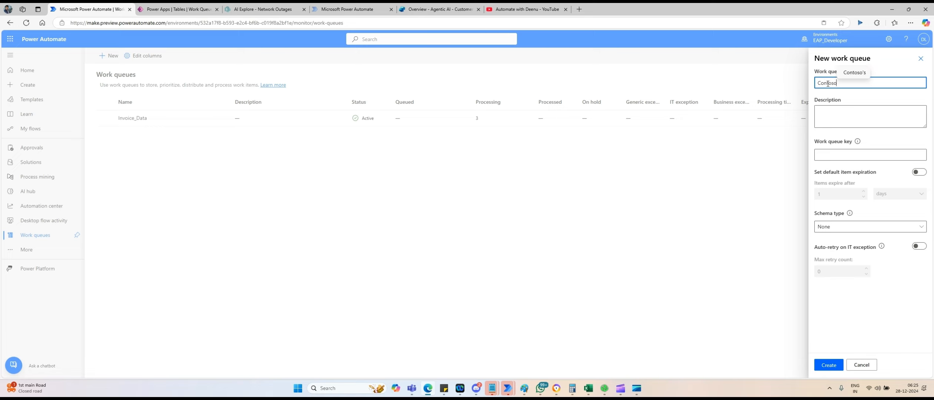
type("_Invoi")
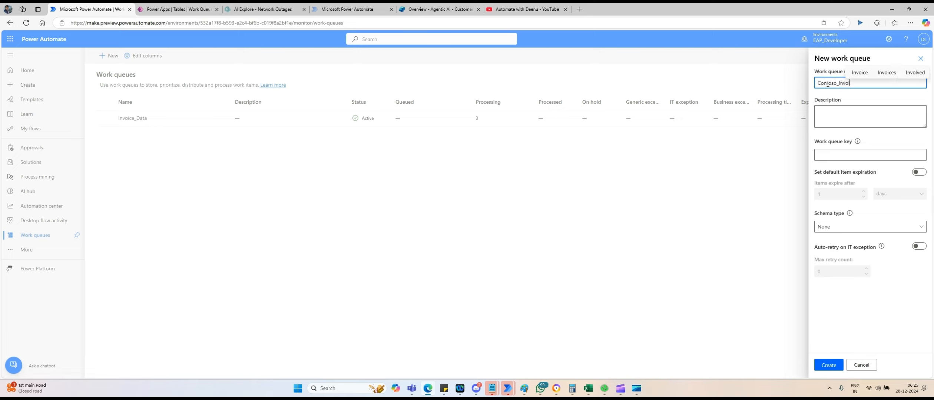
type("ce_WQ")
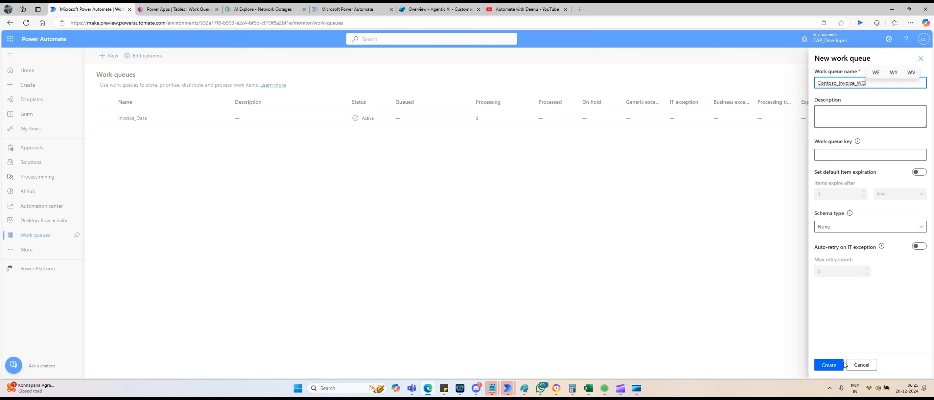
left_click(845, 84)
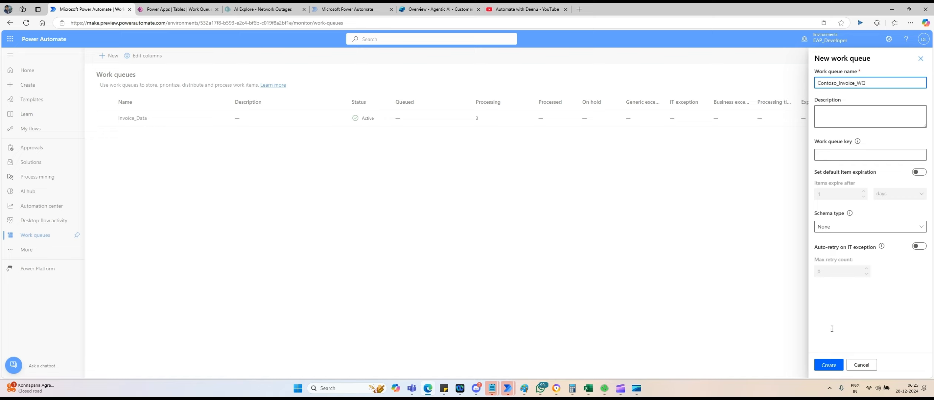
left_click(828, 365)
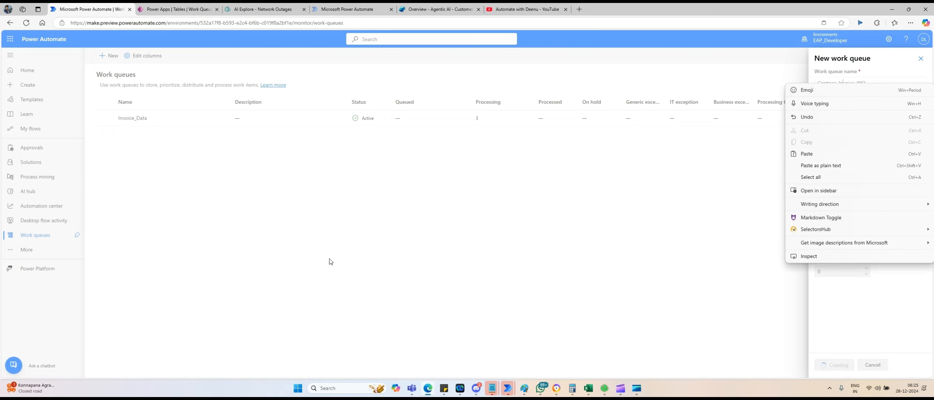
left_click(699, 235)
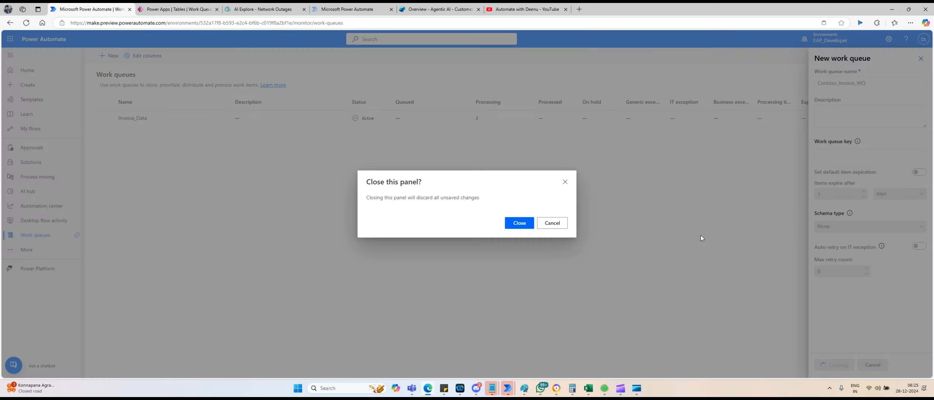
left_click(552, 225)
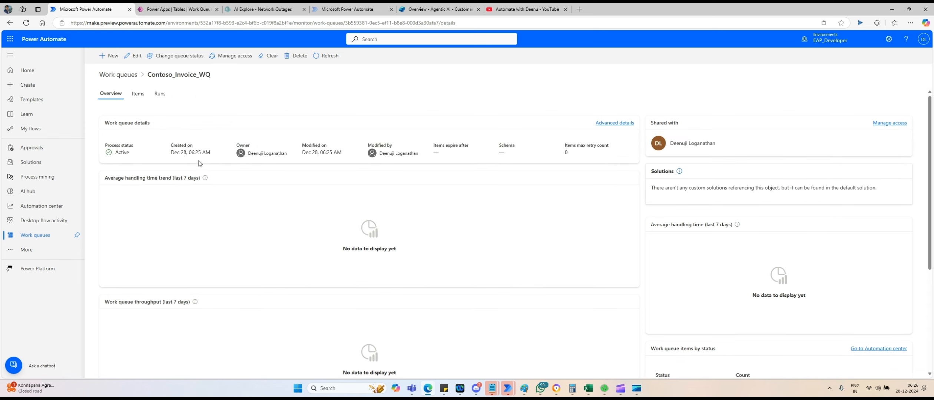
Show the items list of the Contoso_Invoice_WQ queue.
left_click(138, 94)
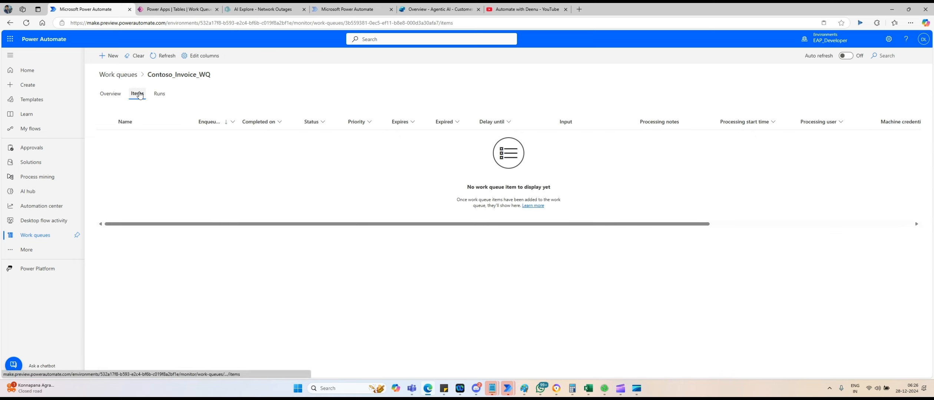
left_click(110, 98)
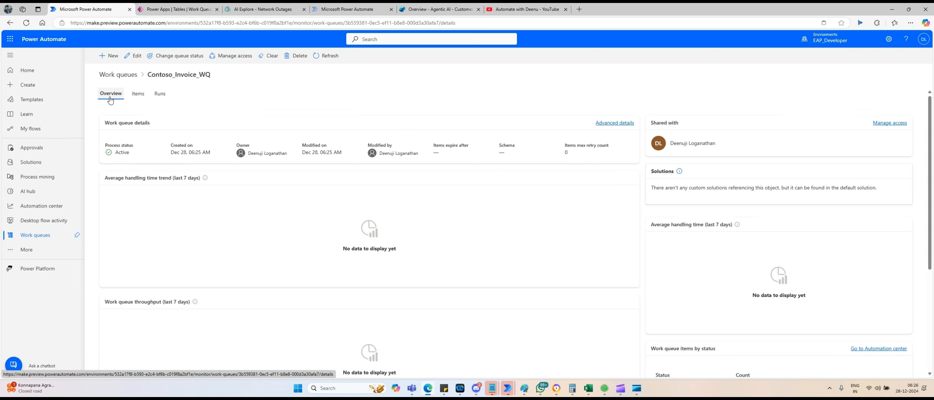
left_click(137, 94)
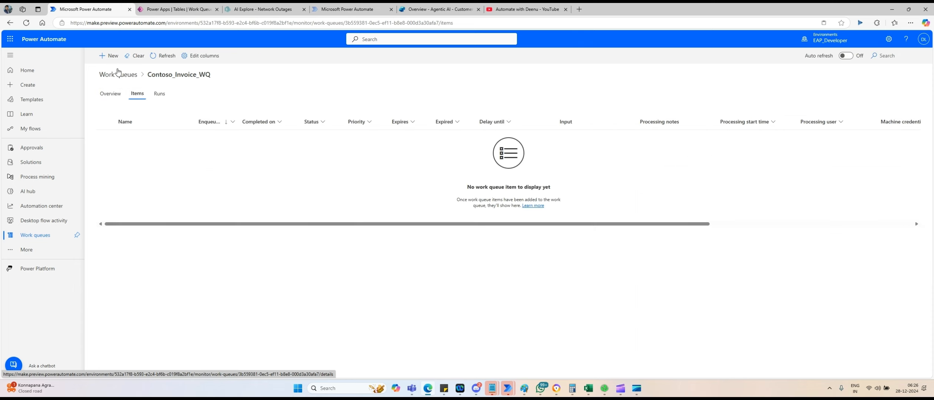
Begin a new queue item named Invoice_1001 and keep its unsaved form open.
left_click(107, 56)
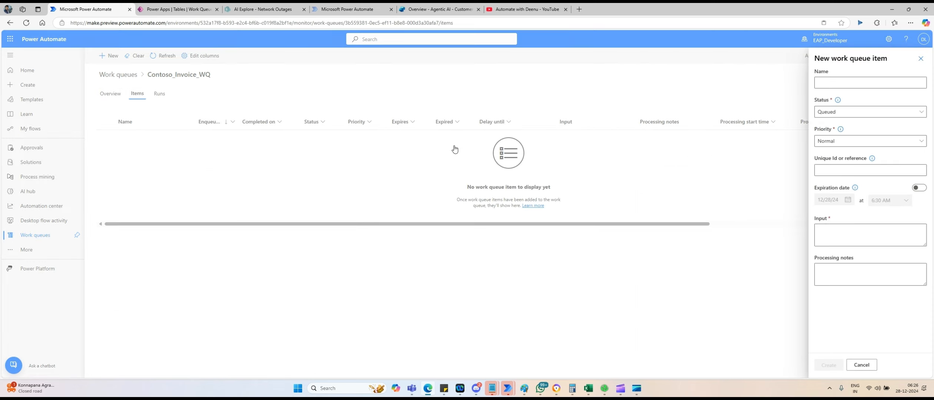
left_click(852, 81)
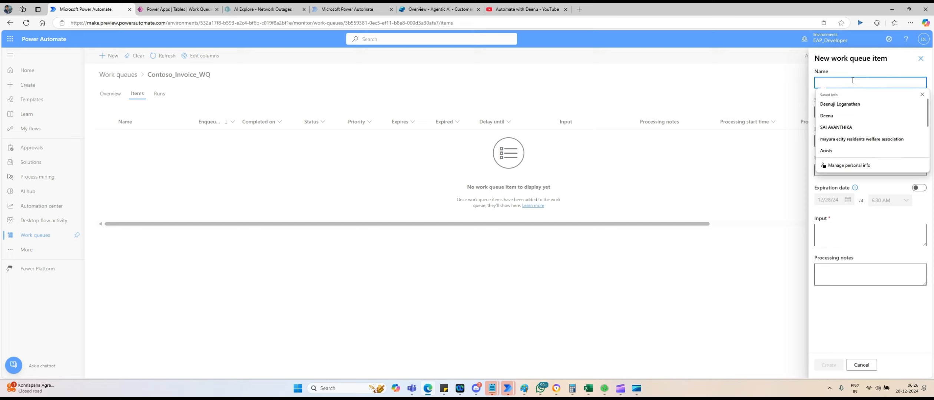
type("Invoice_1")
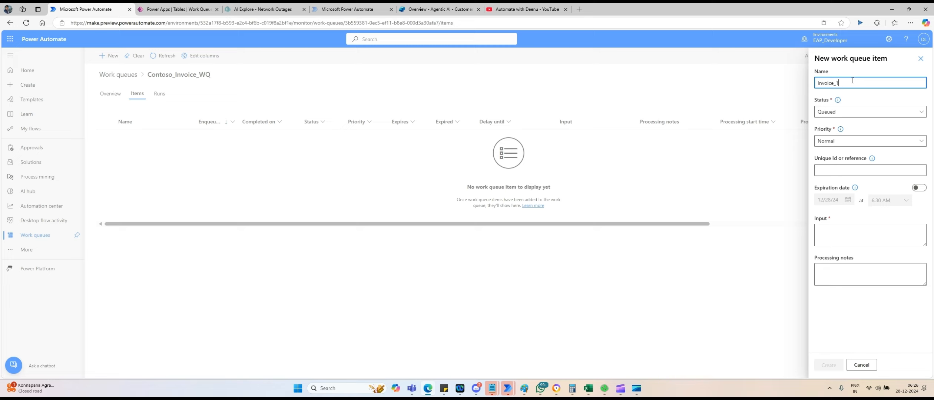
type("1001")
left_click(829, 235)
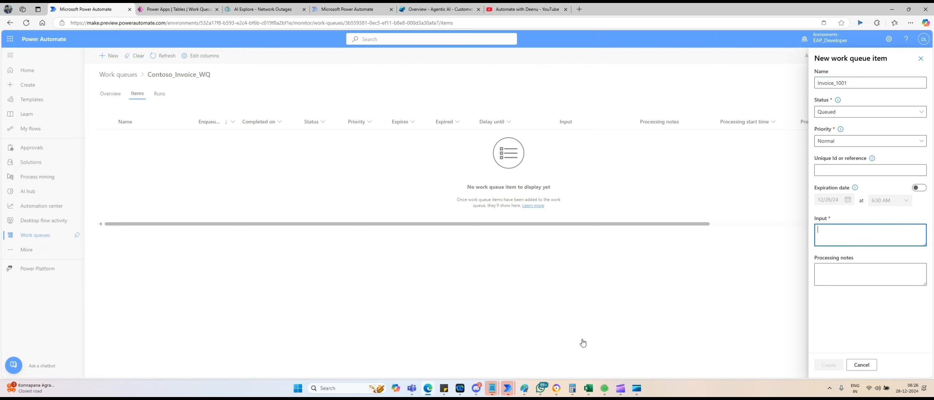
right_click(527, 318)
left_click(481, 308)
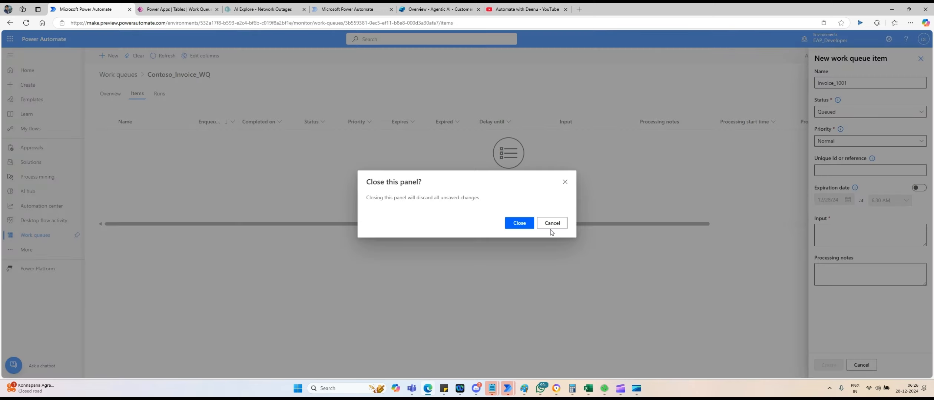
left_click(551, 227)
Check the Status options of Contoso record 1041 without changing them, then minimize Contoso Invoicing.
left_click(591, 391)
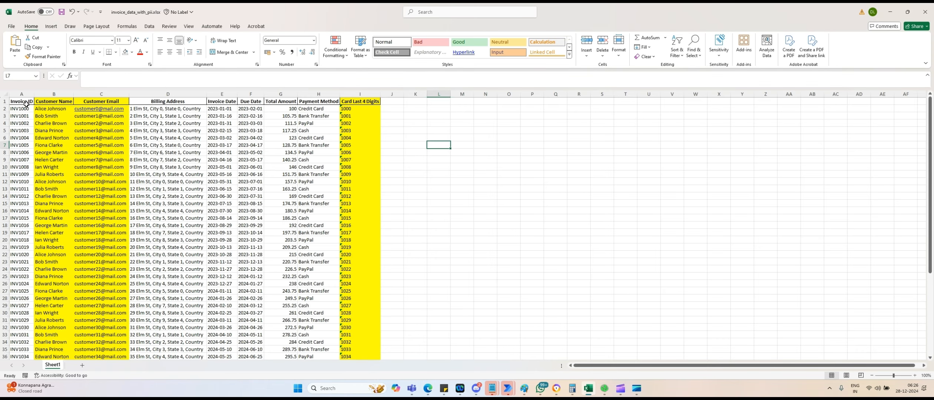
left_click(604, 388)
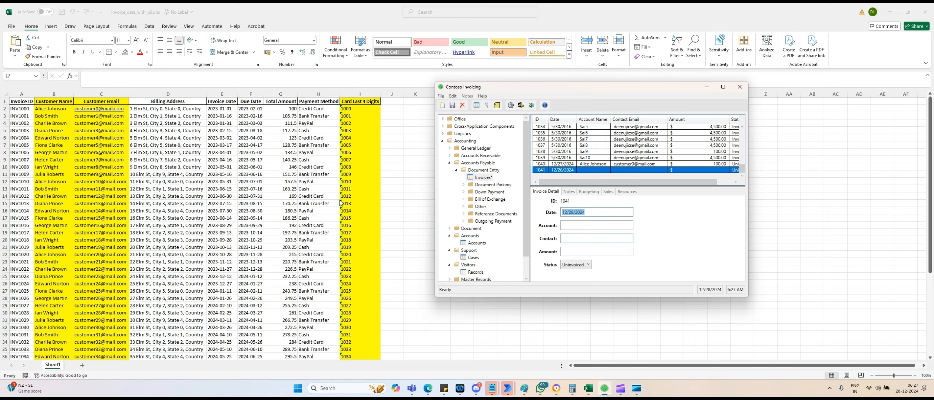
left_click(574, 265)
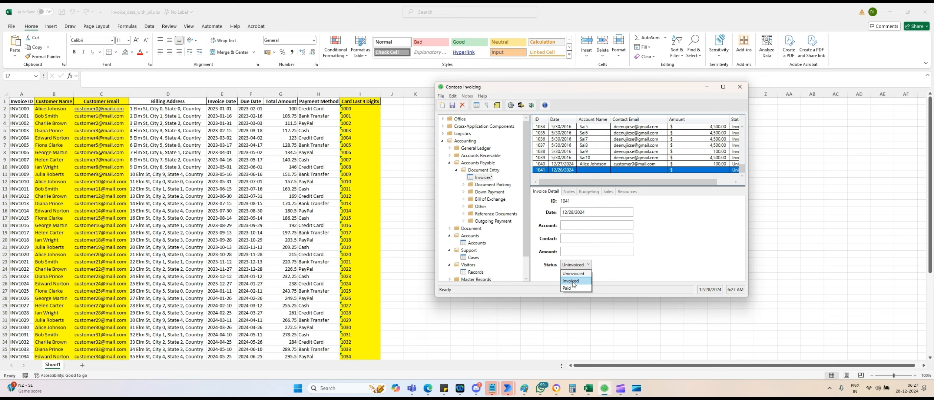
left_click(646, 268)
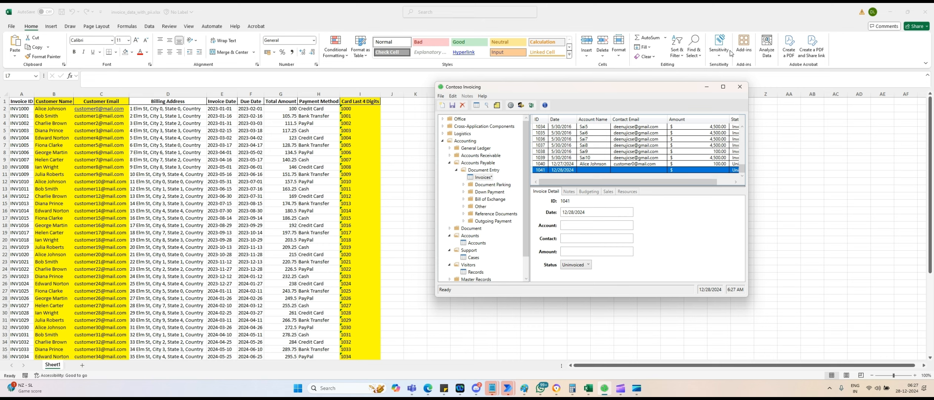
left_click(708, 88)
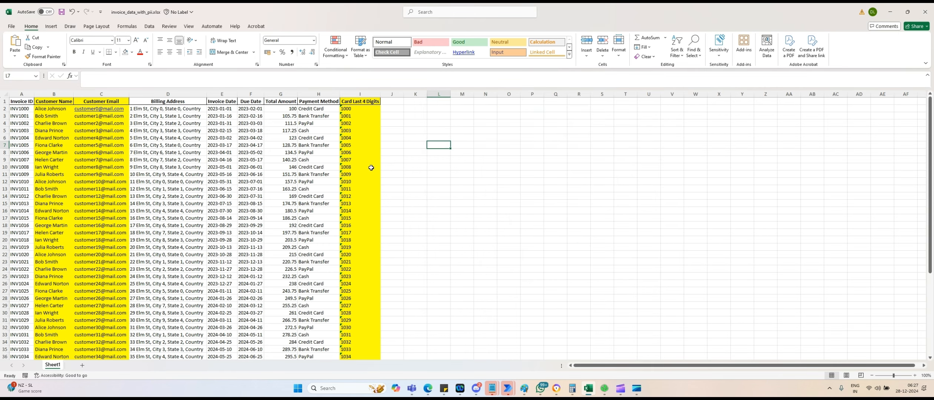
key("super+r")
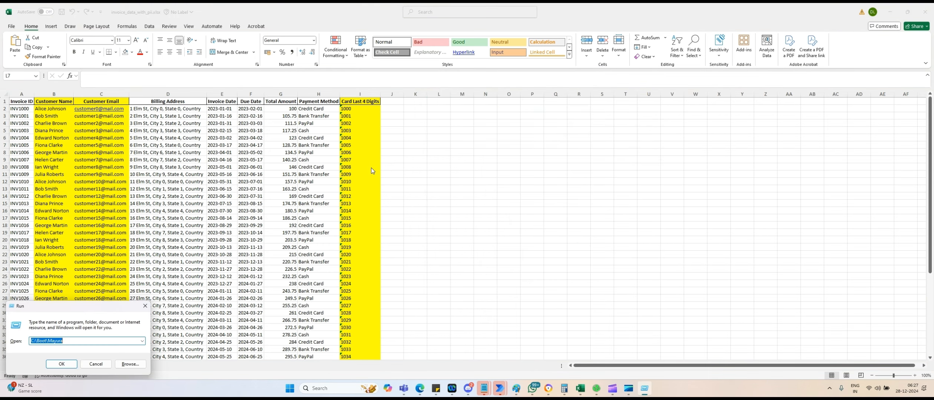
Launch Notepad and place it beside the invoice data.
type("notepad")
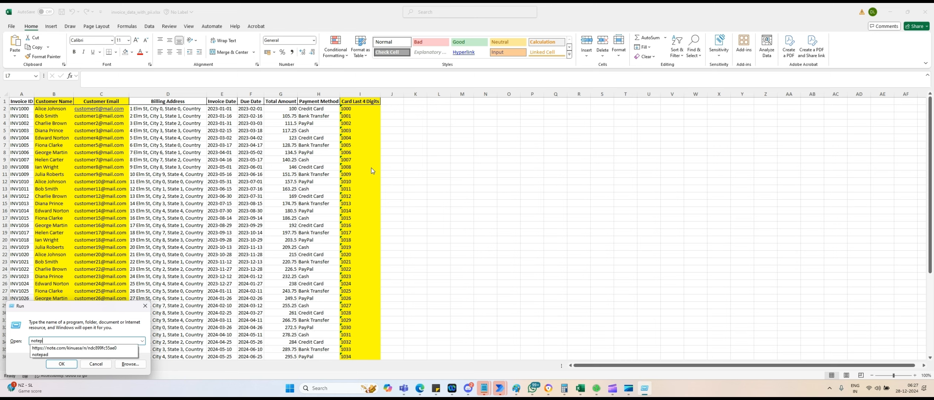
key("Return")
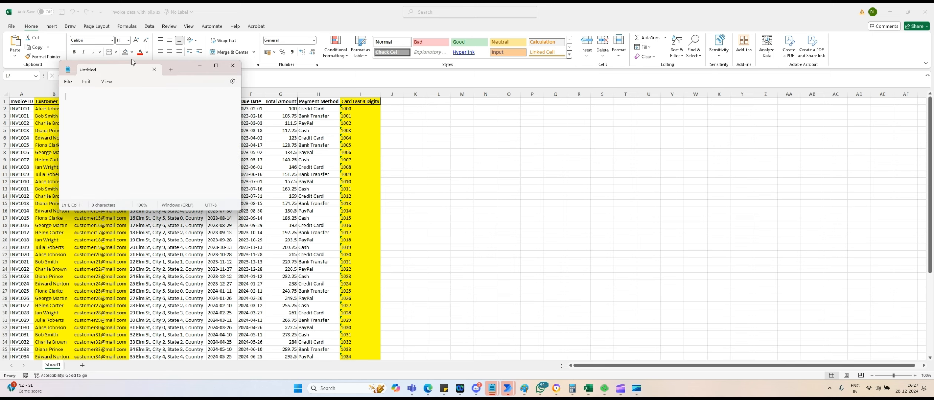
left_click_drag(214, 67, 630, 79)
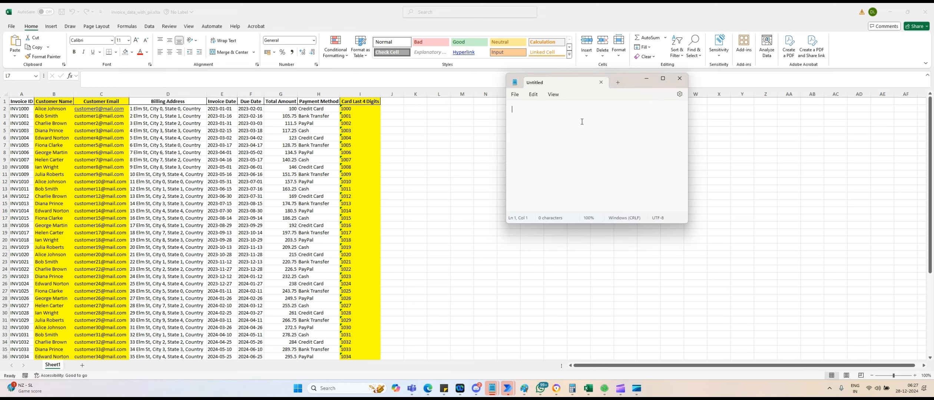
Start the JSON with Invoice ID INV1000 plus the customer's name and email.
type("{  ")
type("}")
key("Return")
type("\"Invoice ID\": \"INV")
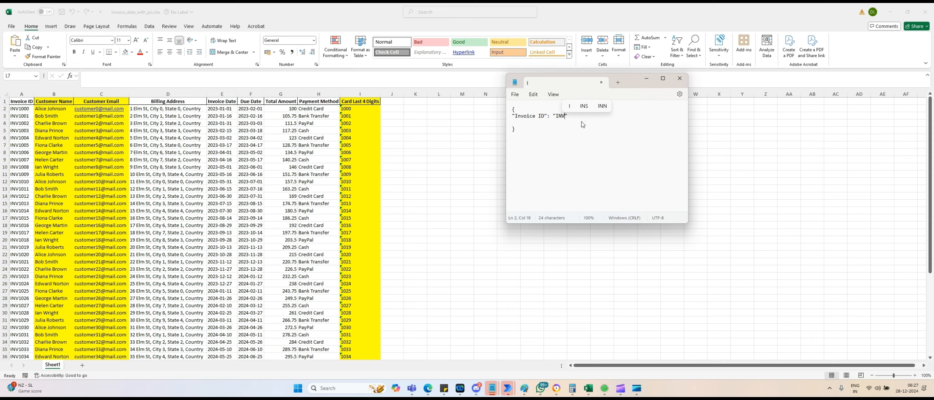
type("1000\",")
key("Return")
type("\"Customer Name")
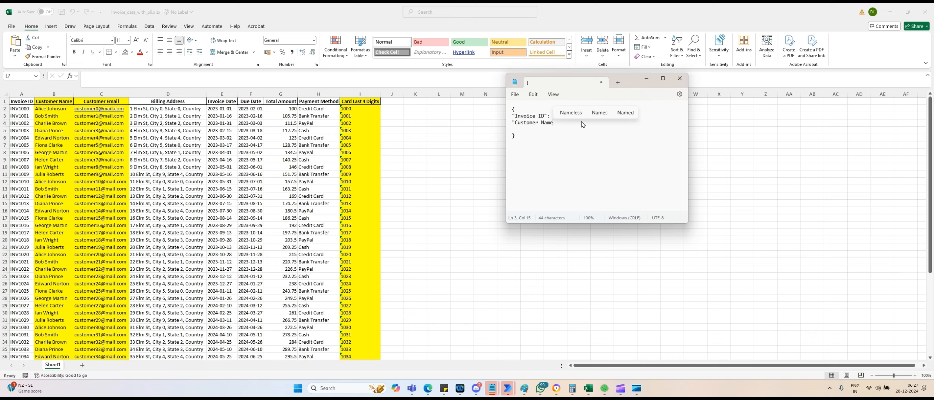
type("\"")
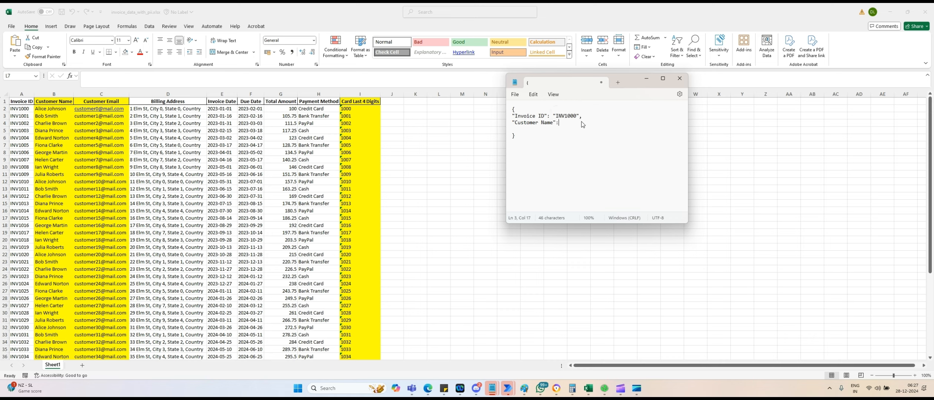
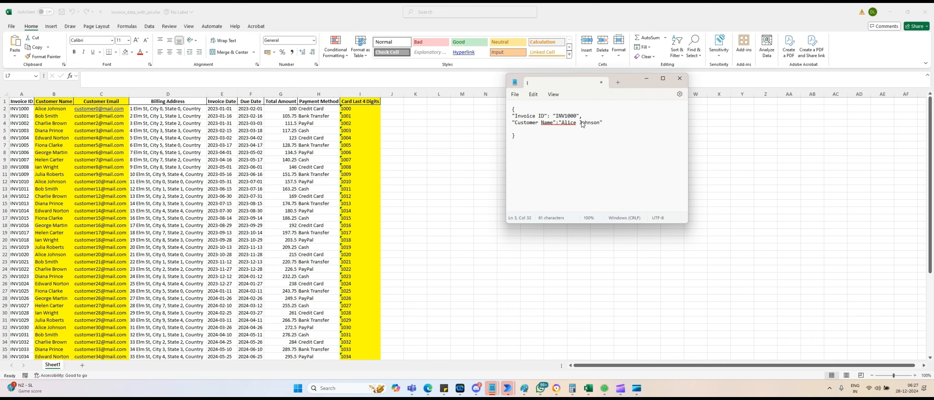
type(",")
key("Return")
type("\"Cus")
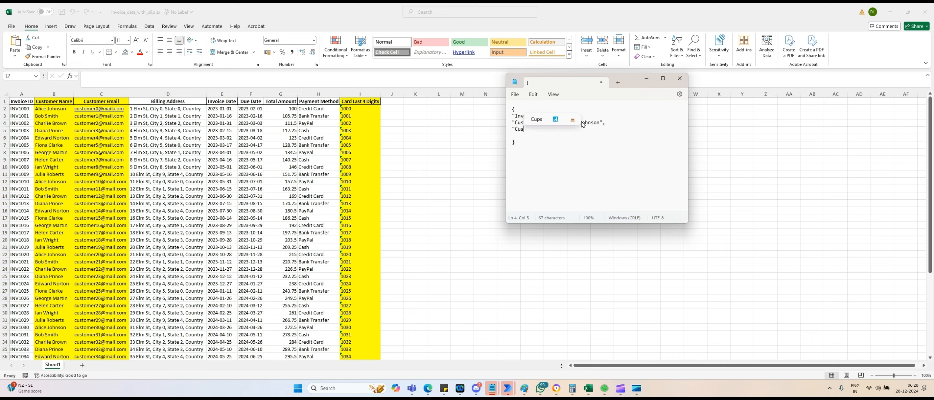
type("tomer Email")
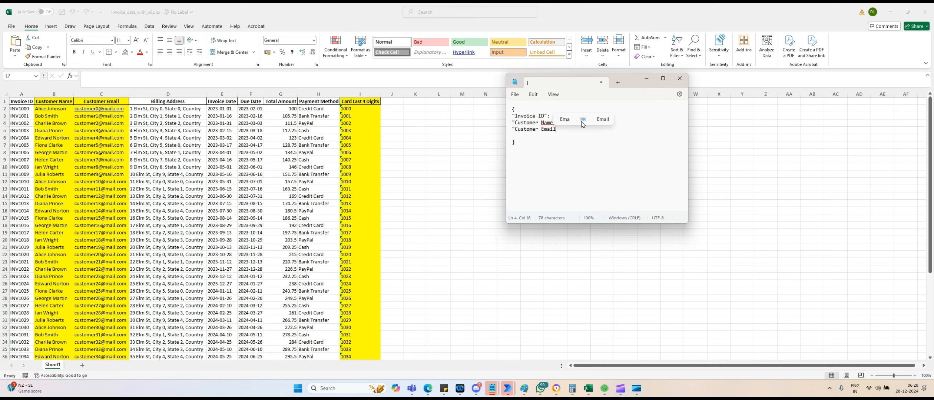
type("\": ")
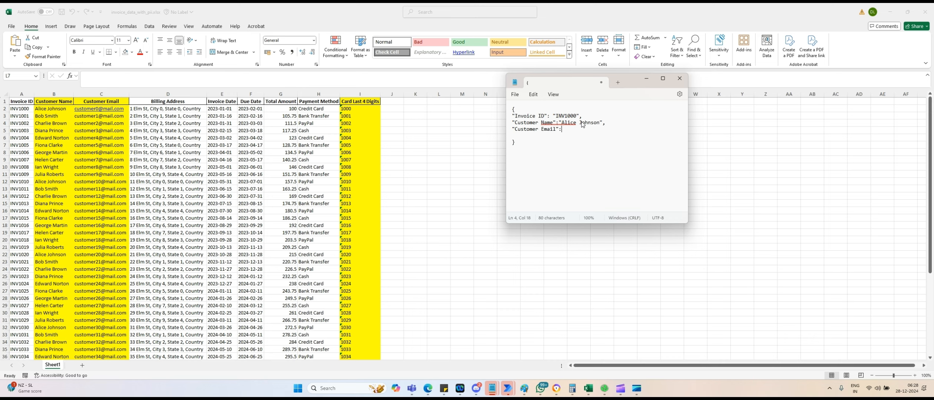
Add Invoice Date 01-02-2023 and Amount 100, then select the whole JSON to copy.
key("Return")
type("Ino")
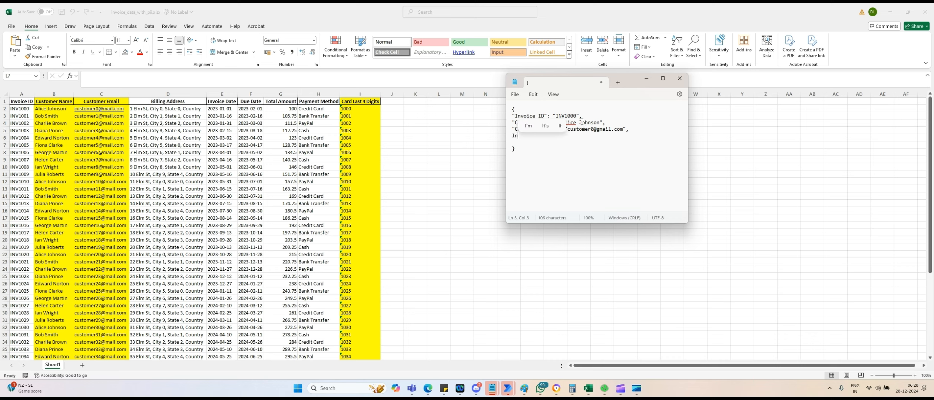
key("BackSpace")
key("BackSpace")
key("BackSpace")
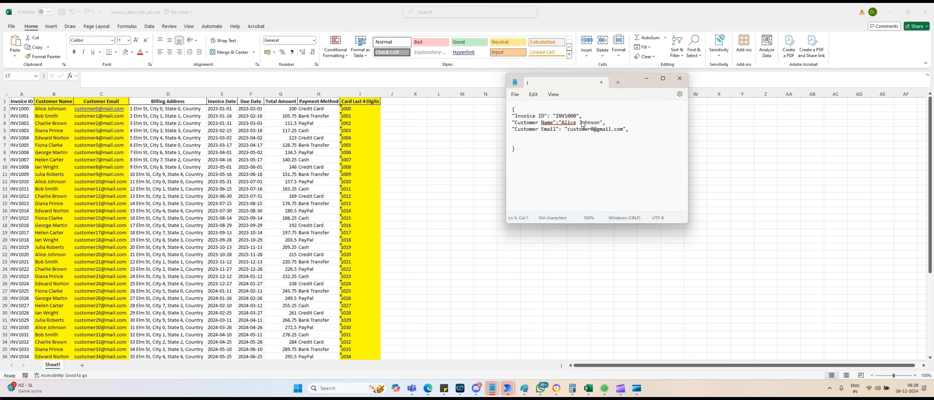
type("\"Inv")
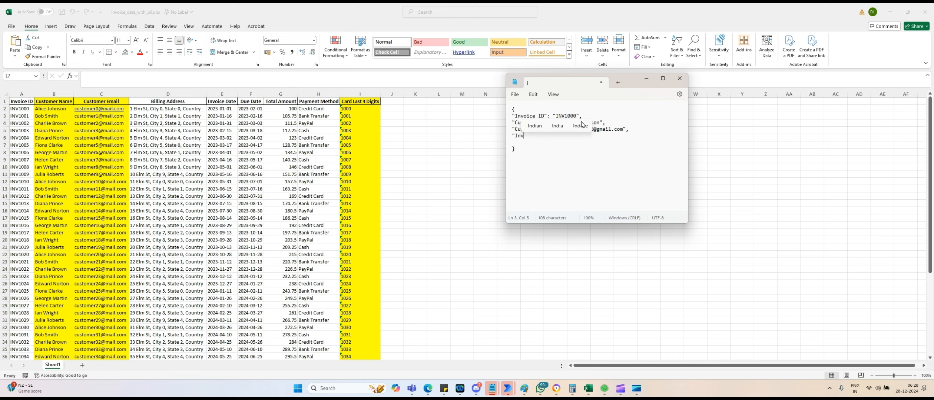
type("oice Da")
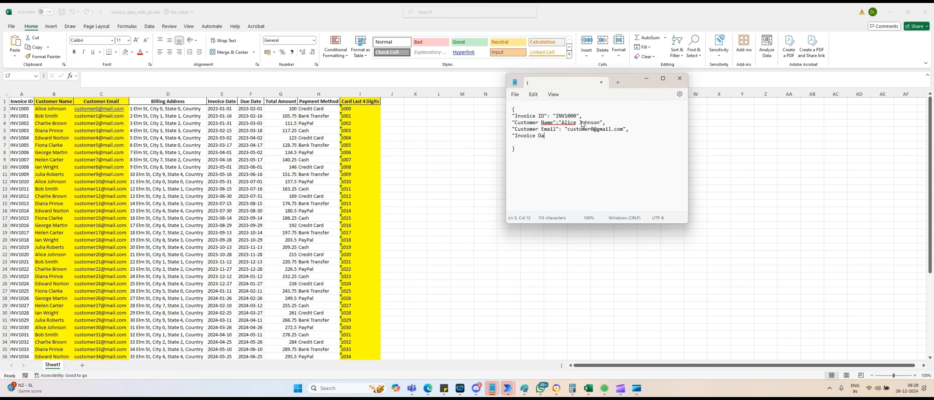
type("te\": \"2")
key("BackSpace")
type("01-01-")
key("BackSpace")
key("BackSpace")
type("2")
type("-2023")
type("\"")
type(",")
key("Return")
type("\"Am")
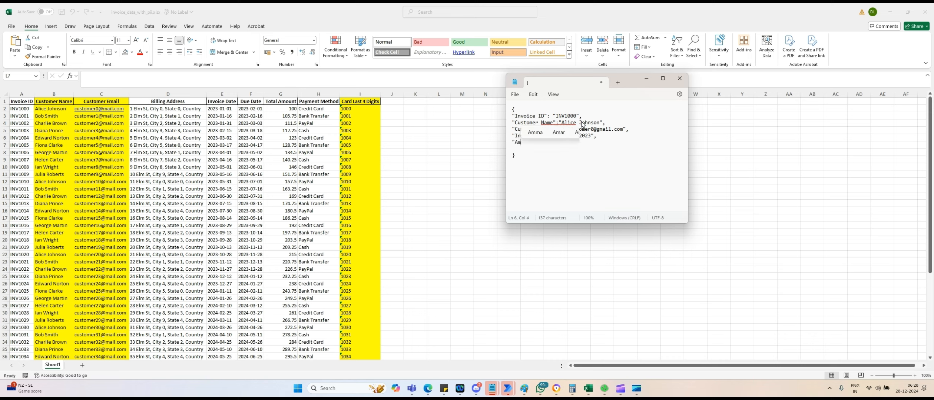
type("ount\":")
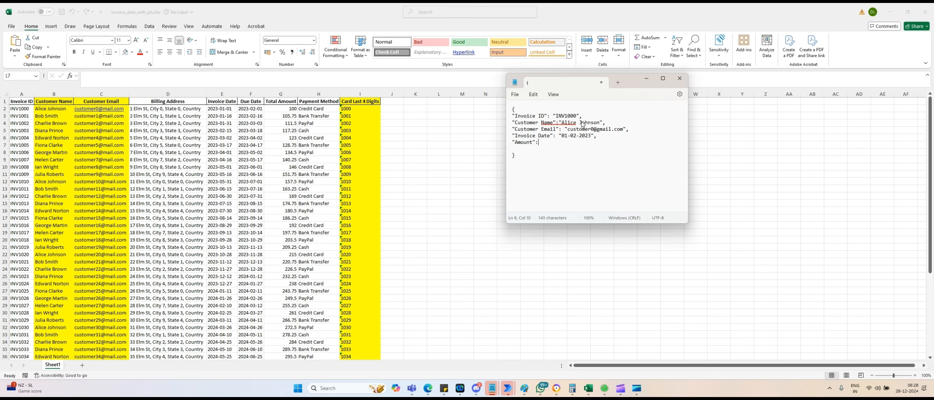
type(" 100")
key("ctrl+a")
key("alt+Tab")
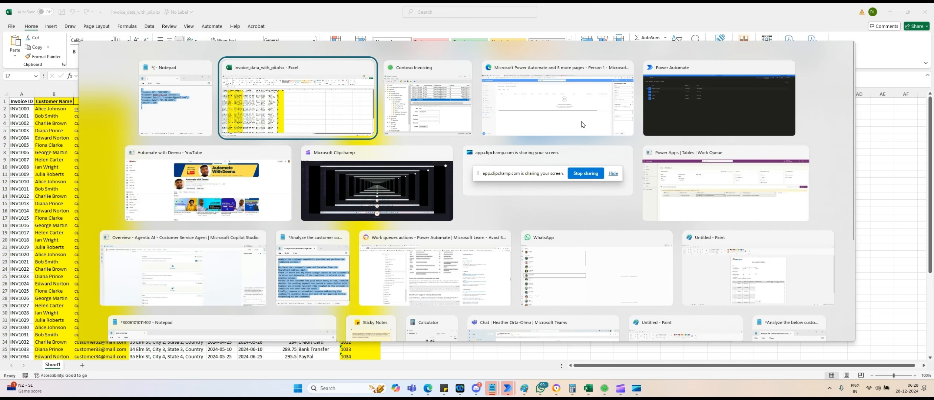
Paste the invoice JSON as Input and create the Invoice_1001 queue item.
key("Tab")
key("Tab")
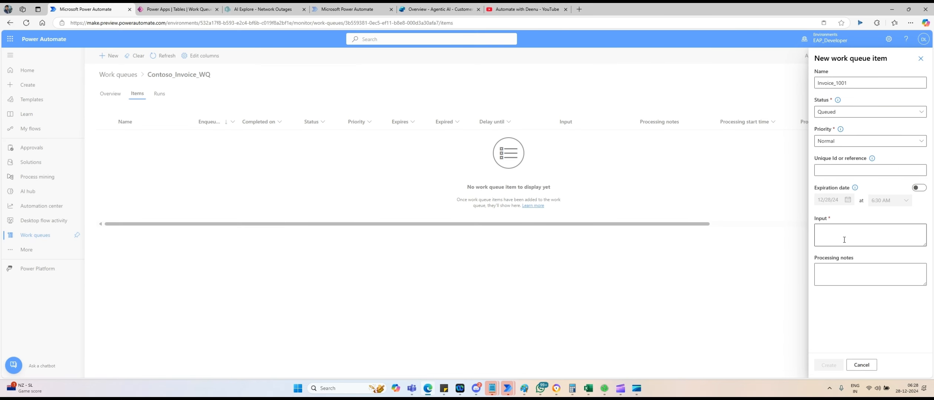
left_click(840, 235)
key("ctrl+v")
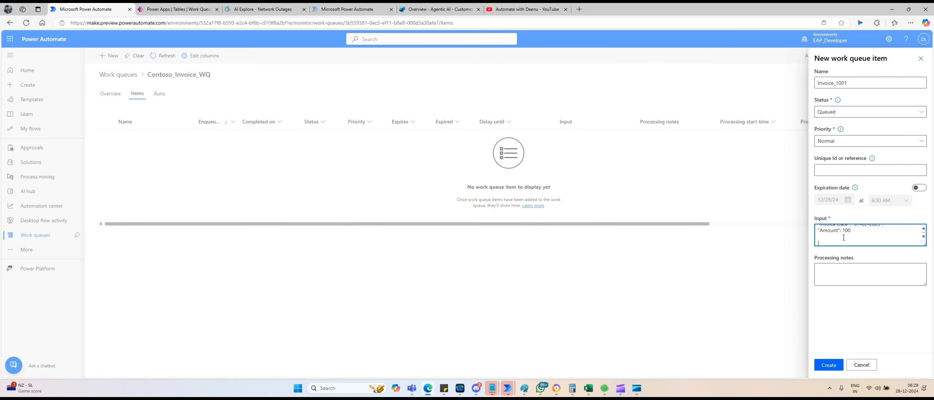
scroll(843, 238, "down", 2)
left_click(828, 365)
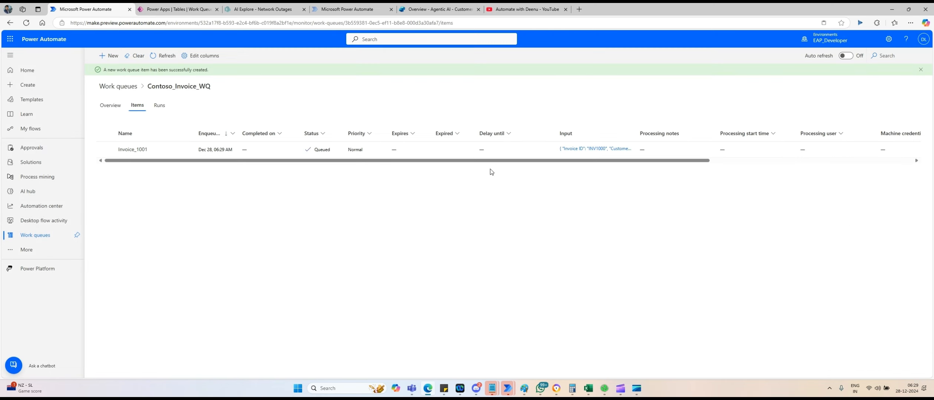
Inspect Invoice_1001's input details, then close the details panel.
left_click(587, 149)
left_click(587, 149)
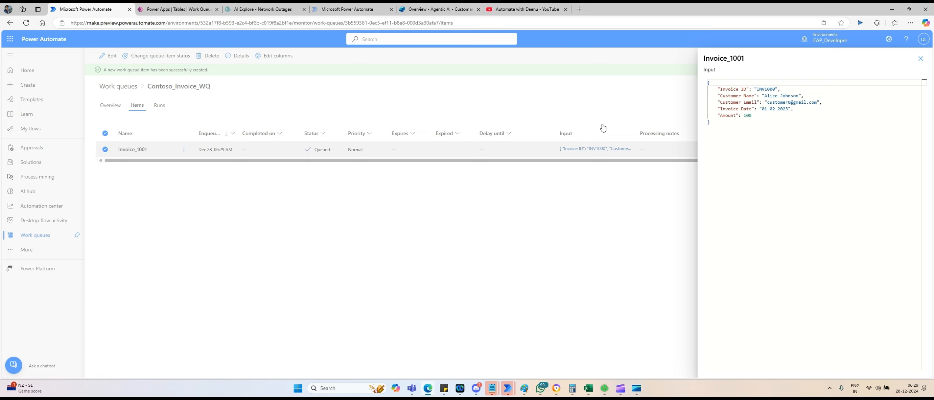
left_click(921, 59)
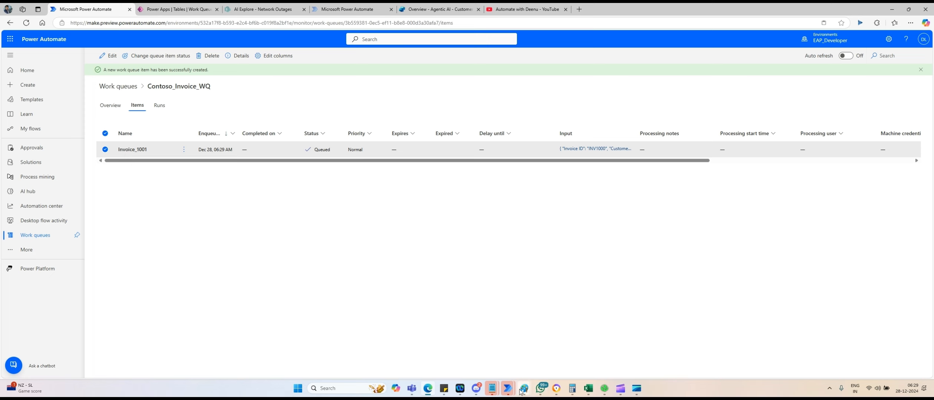
Add a Process work queue items loop over Contoso_Invoice_WQ to Main.
mouse_move(508, 388)
left_click(534, 353)
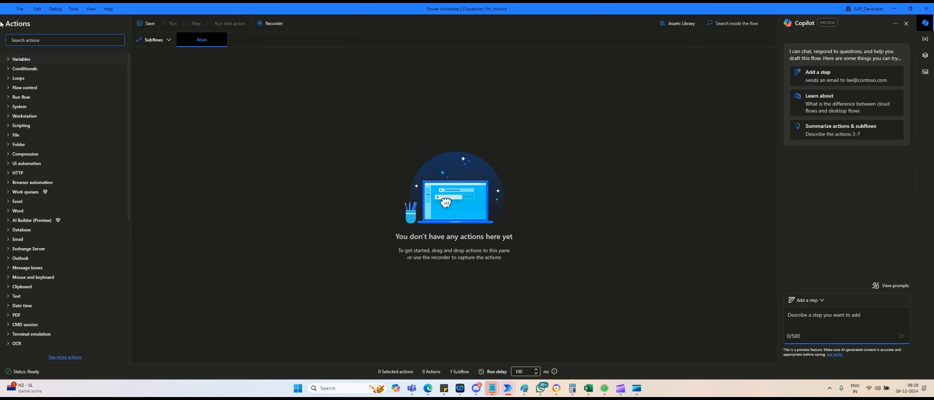
left_click(85, 41)
type("wor queue")
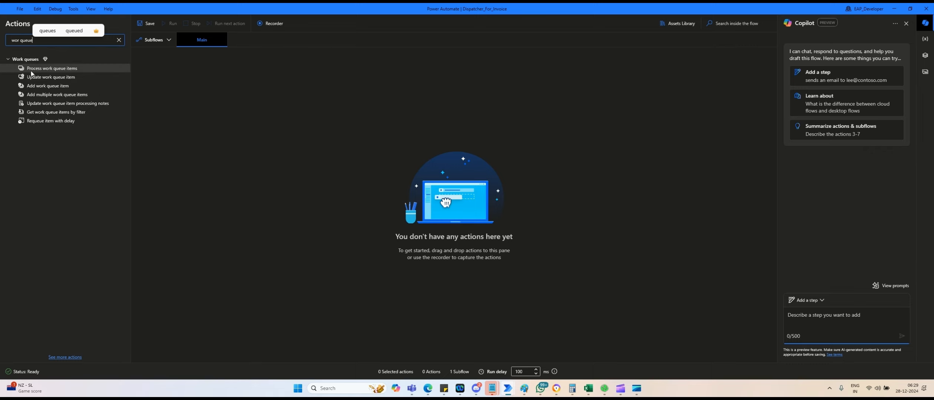
mouse_move(34, 71)
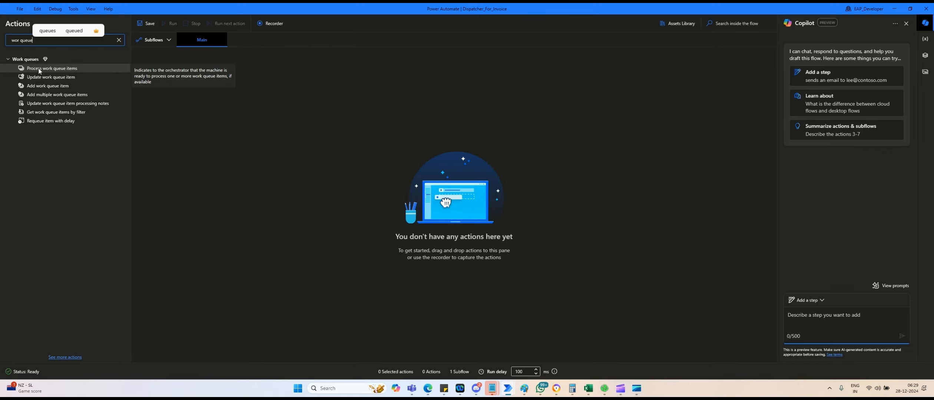
left_click_drag(39, 71, 177, 82)
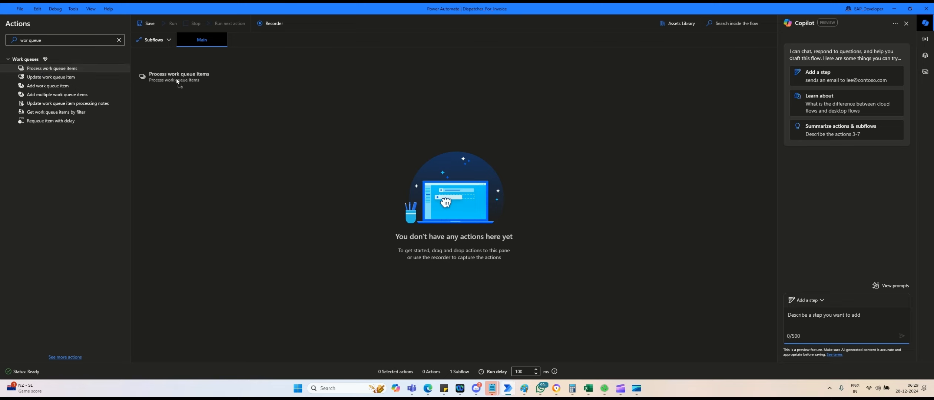
left_click_drag(177, 81, 177, 82)
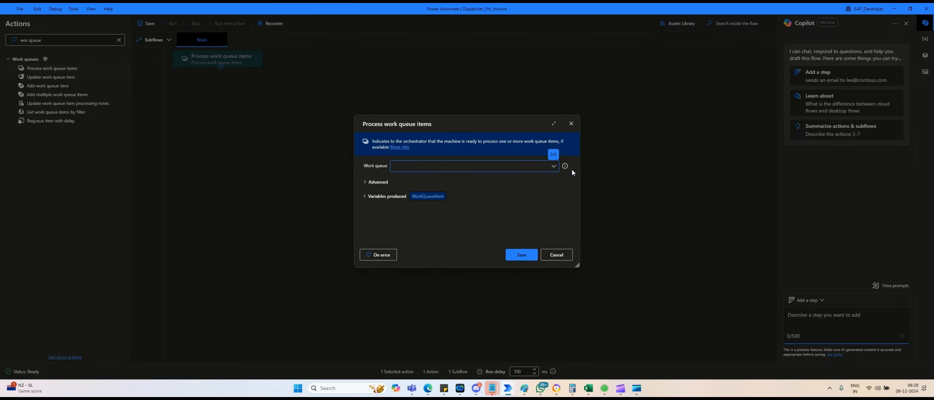
left_click(553, 165)
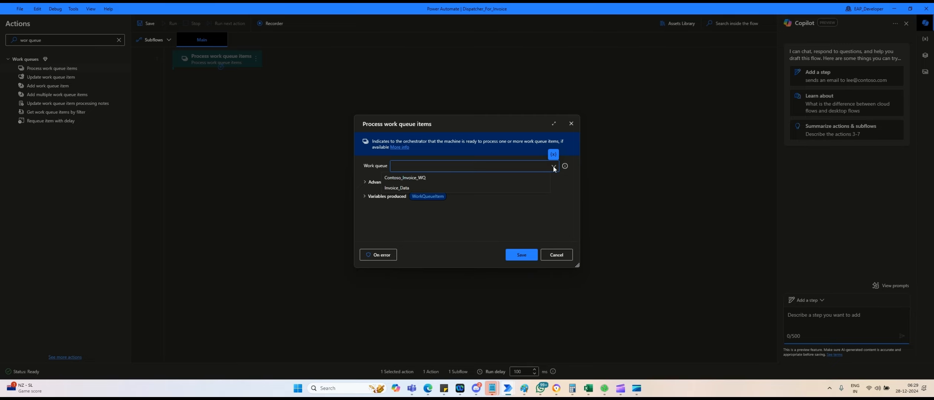
left_click(406, 179)
left_click(520, 258)
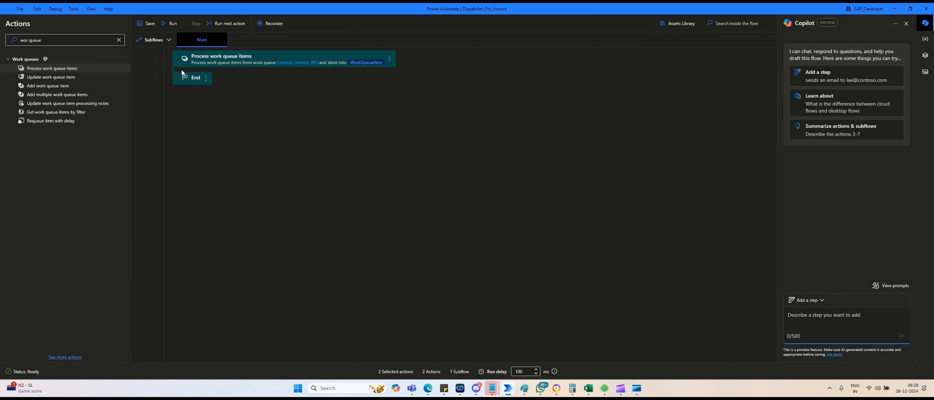
Add a Display message inside the loop titled Info with message test.
triple_click(55, 40)
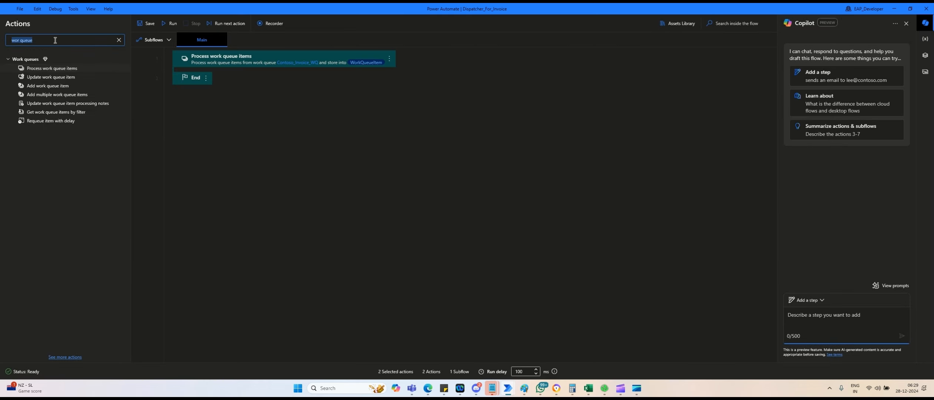
type("me")
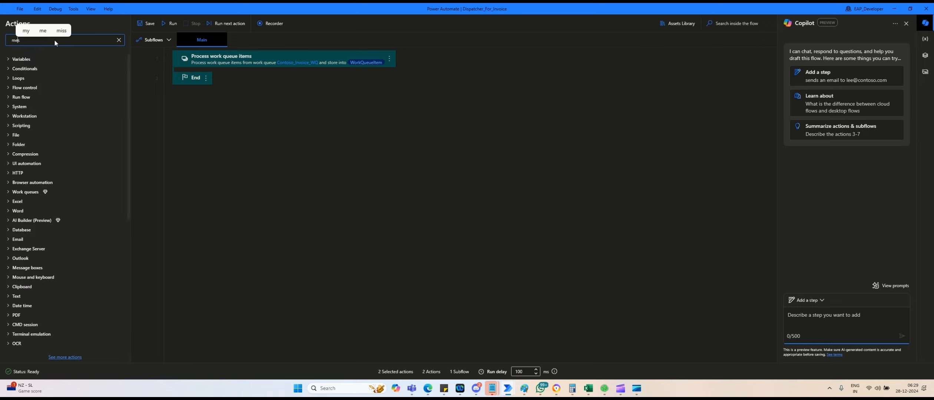
type("ssage")
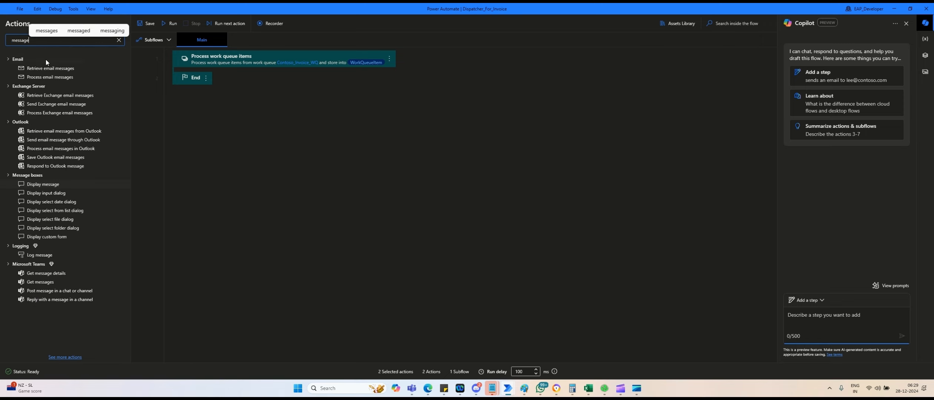
left_click_drag(41, 185, 213, 87)
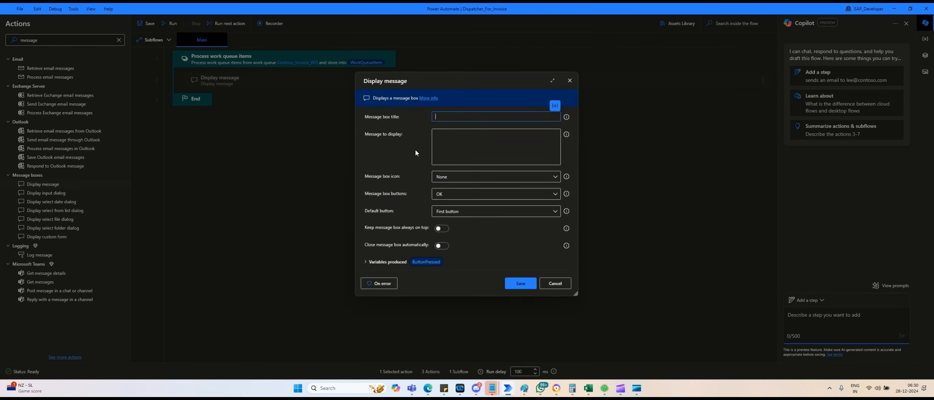
type("Info")
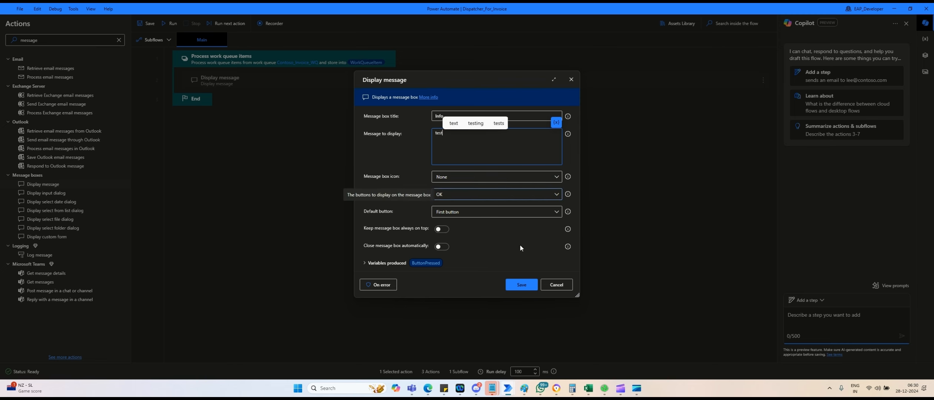
left_click(523, 285)
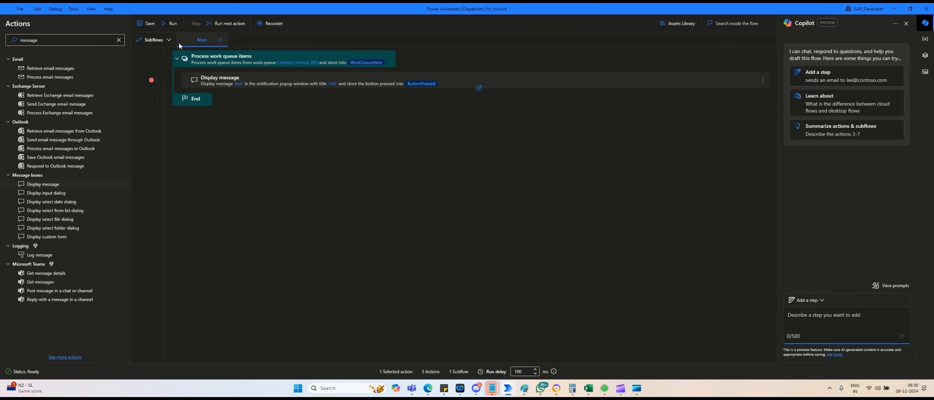
Test-run the flow, inspect WorkQueueItem's value (INV1000, amount 100), then stop the run.
left_click(170, 24)
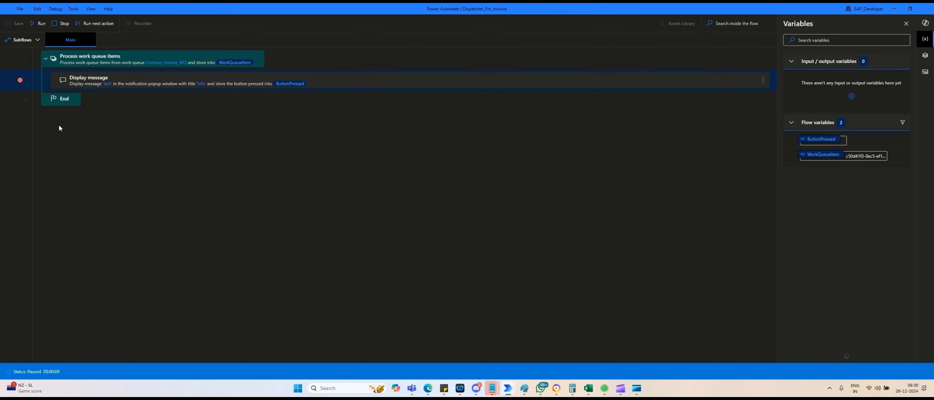
double_click(824, 156)
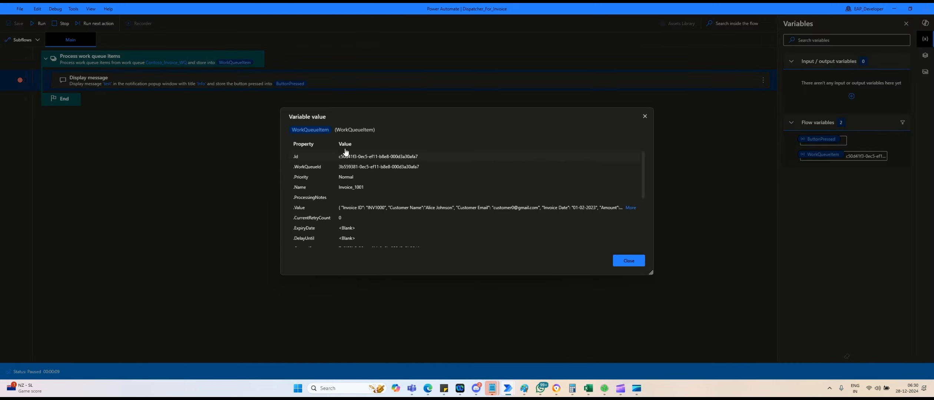
left_click(630, 208)
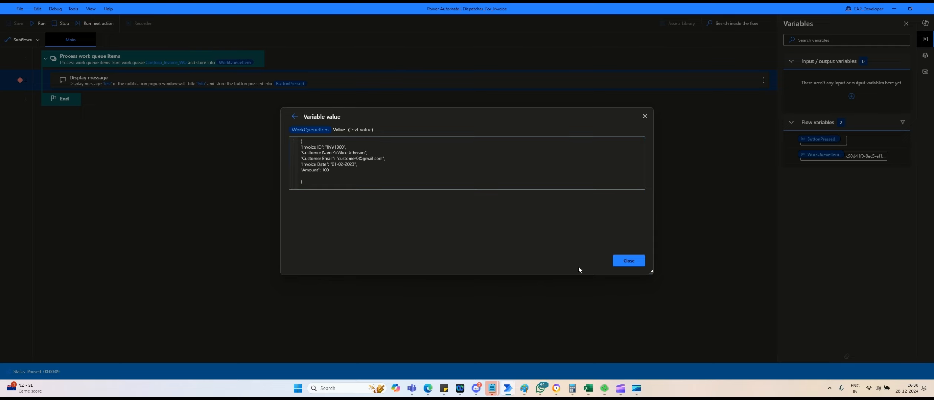
left_click(624, 264)
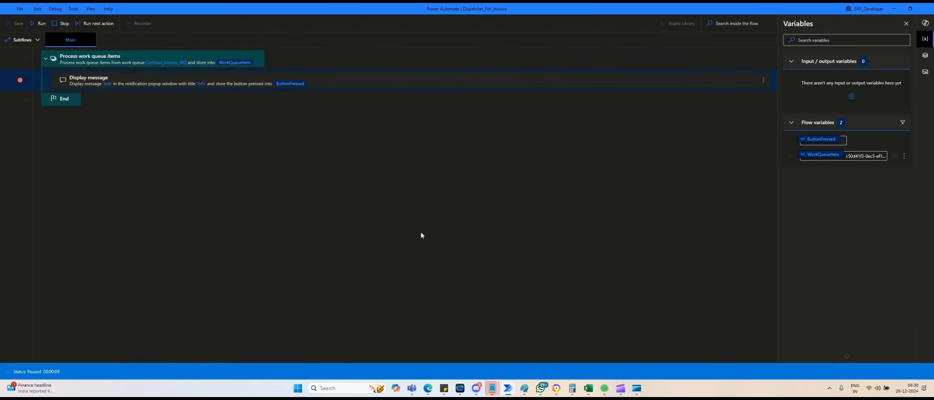
left_click(62, 24)
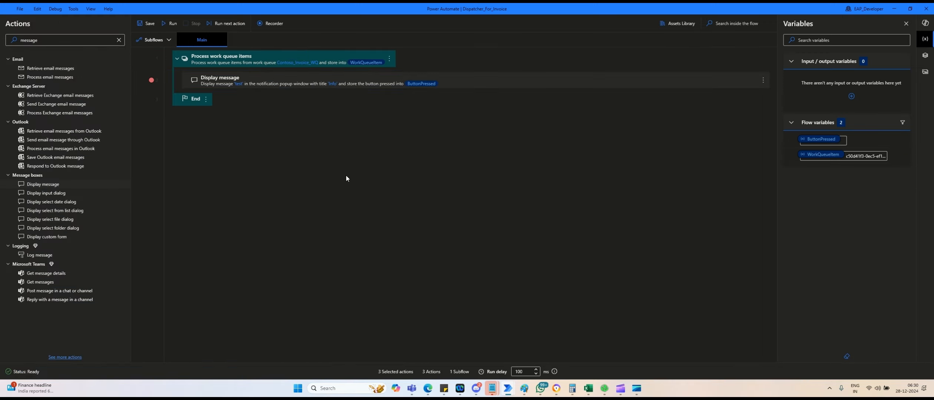
Add a Launch Excel step that opens C:\Boot\invoice_data_with_pii.xlsx as ExcelInstance.
double_click(69, 41)
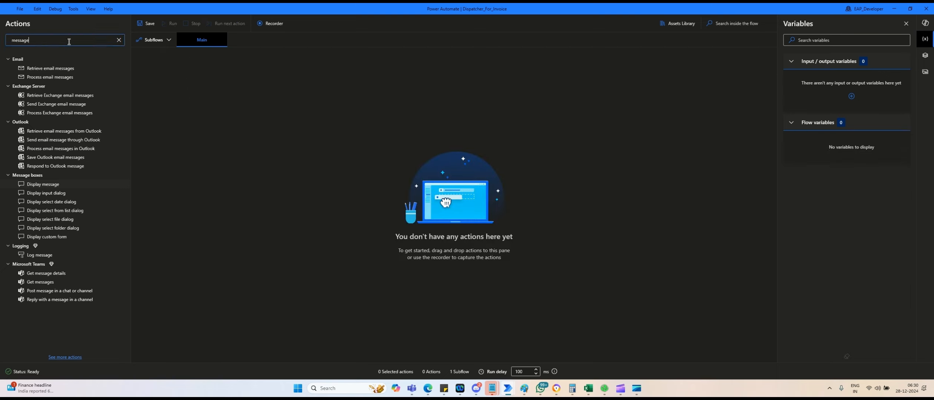
type("Launch")
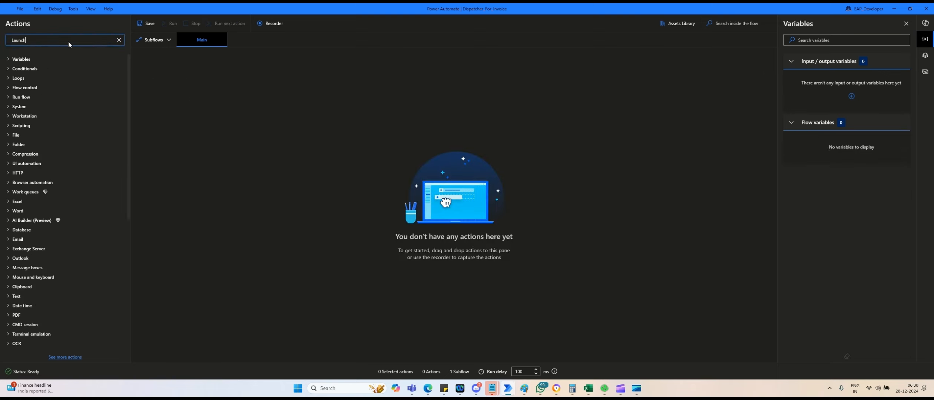
type(" ex")
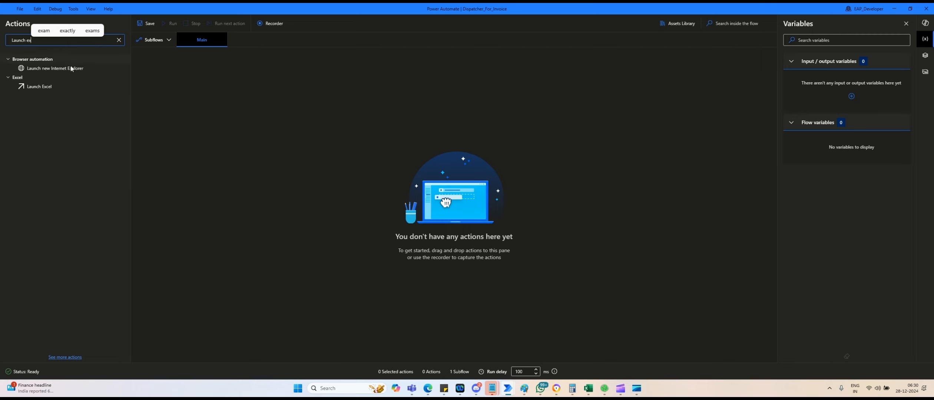
left_click_drag(47, 87, 261, 70)
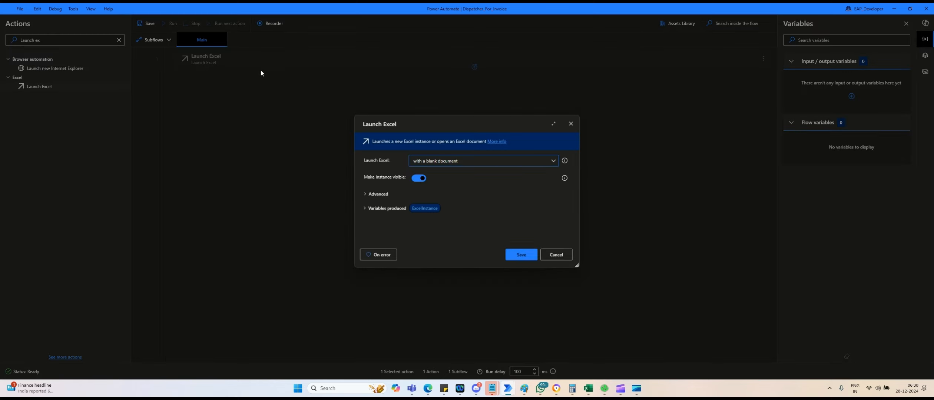
left_click(543, 163)
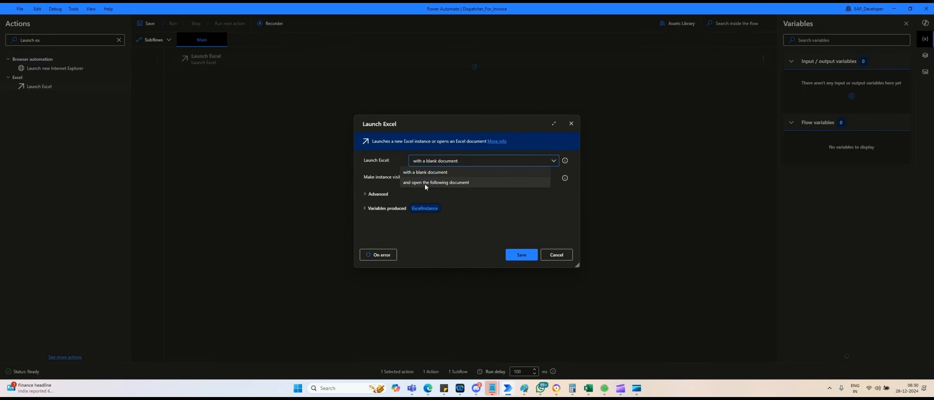
left_click(424, 183)
left_click(452, 177)
left_click(538, 167)
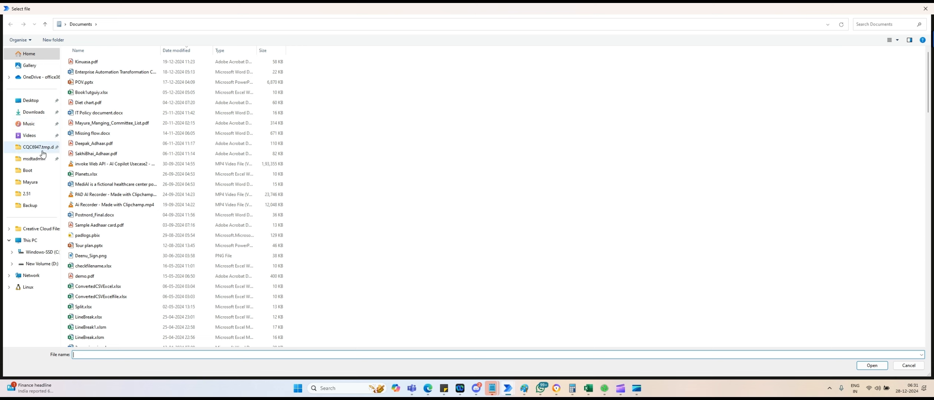
left_click(32, 172)
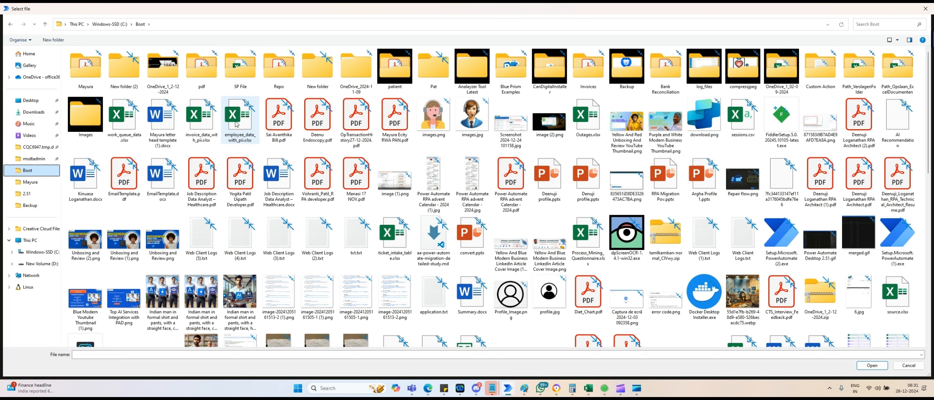
left_click(206, 137)
double_click(206, 136)
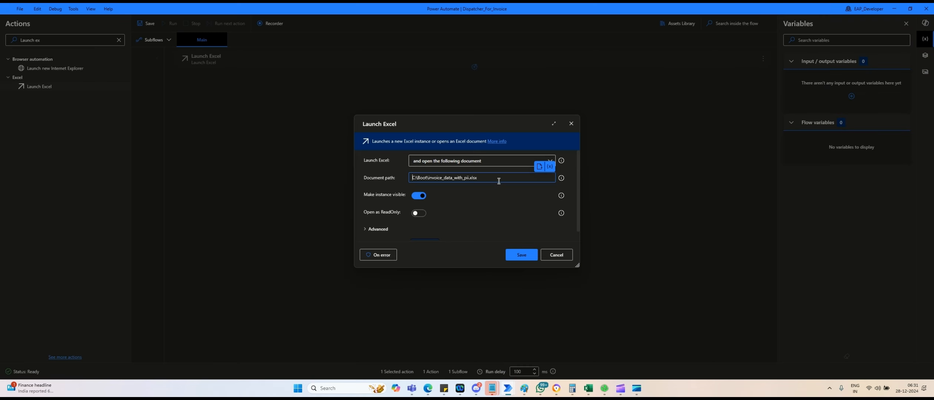
left_click(522, 254)
Search 'read excel' and add a Read from Excel worksheet step below it.
double_click(57, 41)
left_click(57, 41)
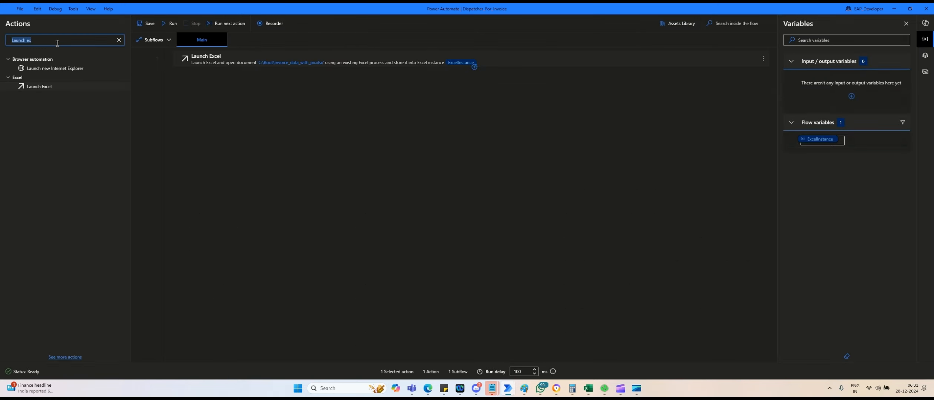
type("read ex")
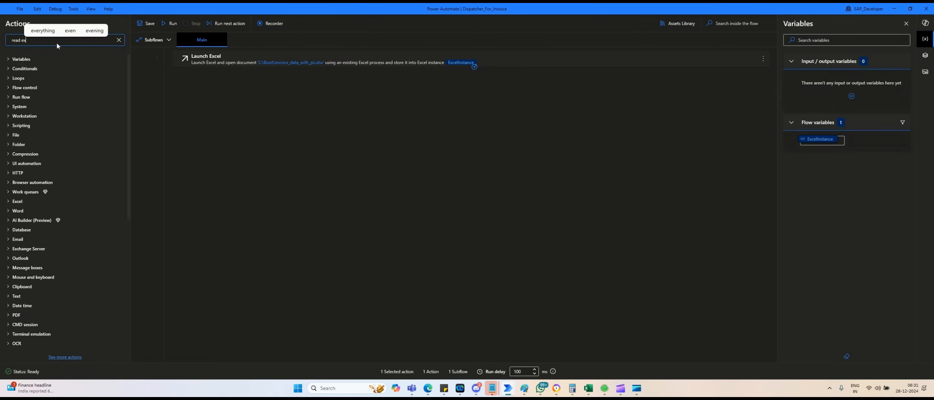
type("cel")
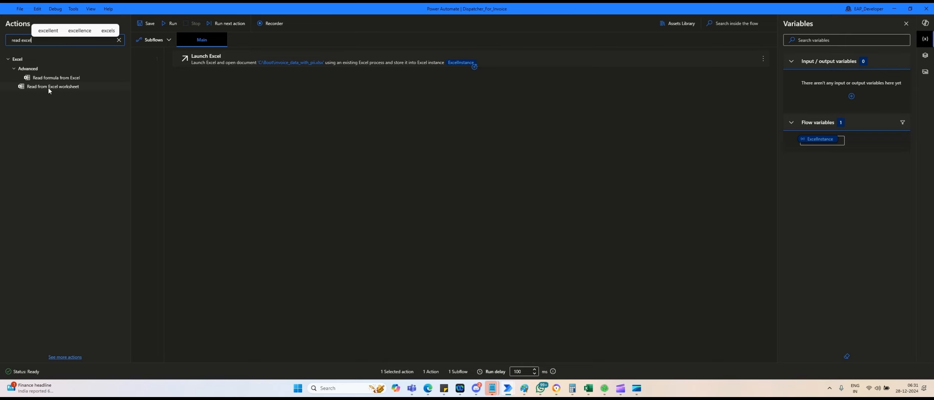
left_click_drag(48, 88, 242, 89)
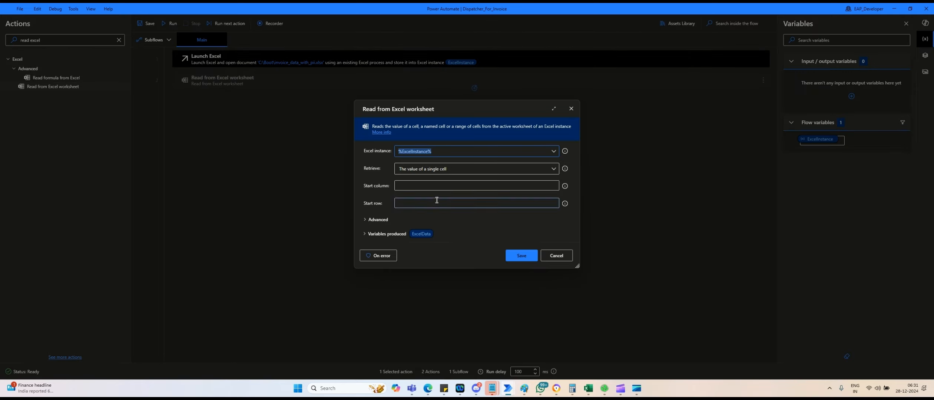
Set Read from Excel worksheet to All available values, first line as column names, and save.
left_click(434, 169)
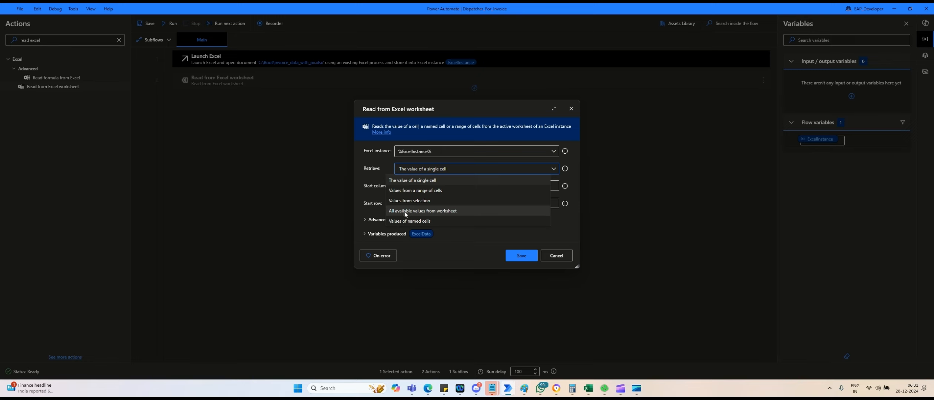
left_click(404, 212)
left_click(373, 186)
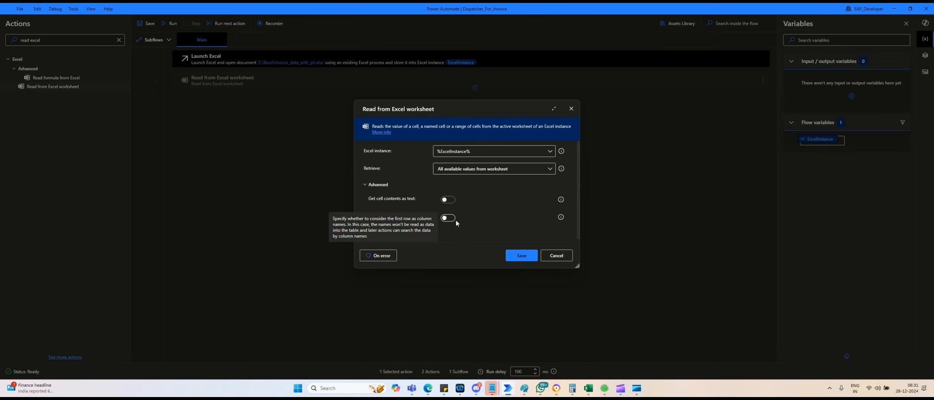
left_click(450, 218)
left_click(519, 256)
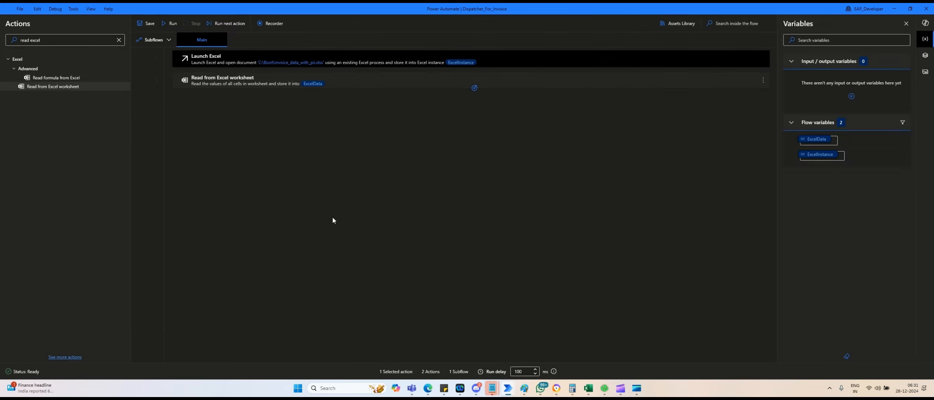
left_click(280, 181)
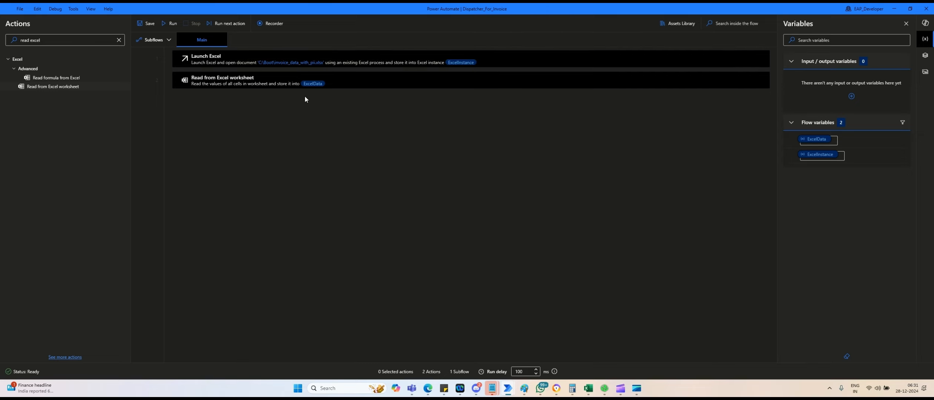
Search 'work que' and drop Add work queue item below the Read from Excel worksheet step.
left_click(119, 40)
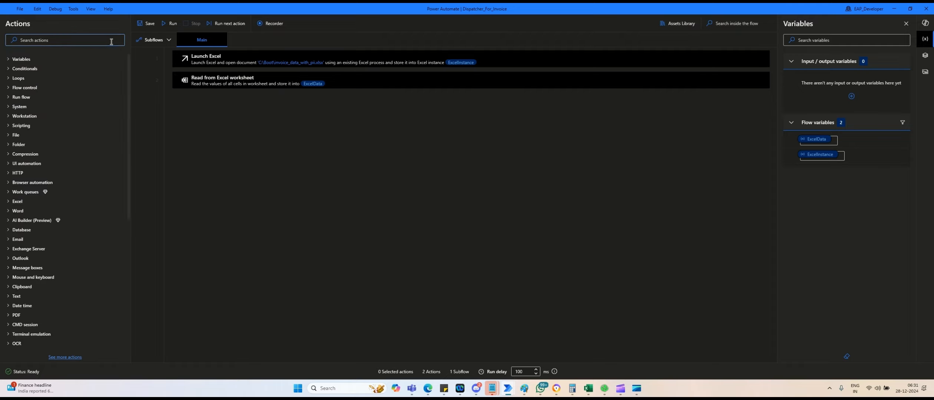
key("alt+Tab")
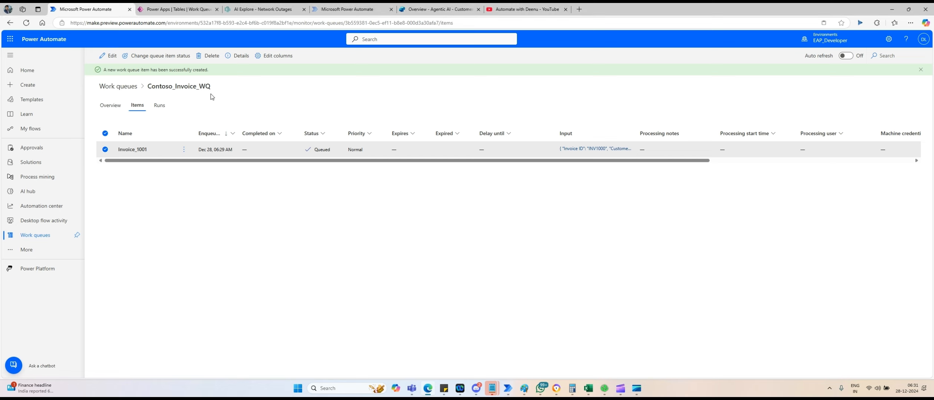
key("alt+Tab")
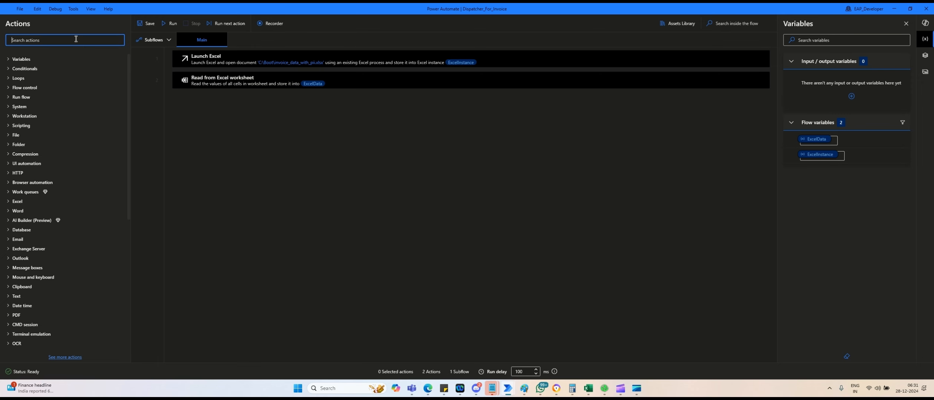
type("work que")
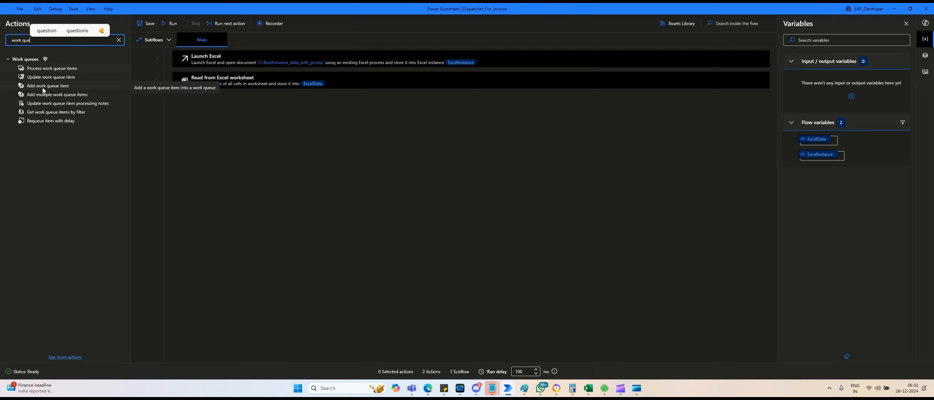
left_click_drag(42, 88, 233, 115)
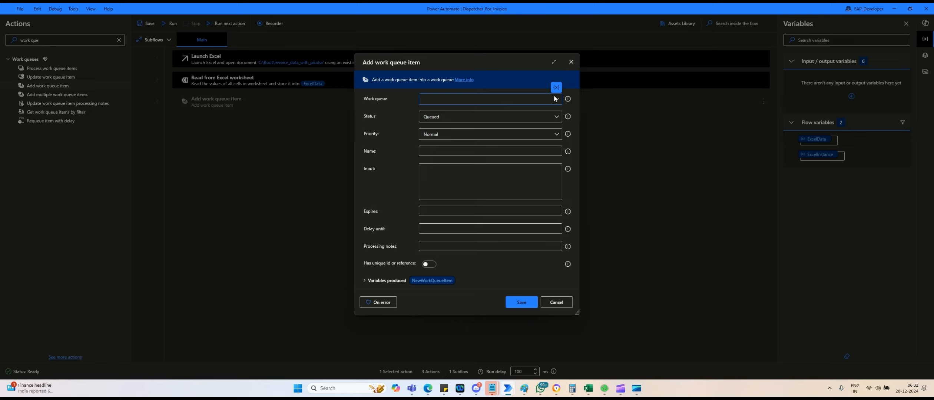
Choose Contoso_Invoice_WQ as the work queue and focus the Input field.
left_click(555, 99)
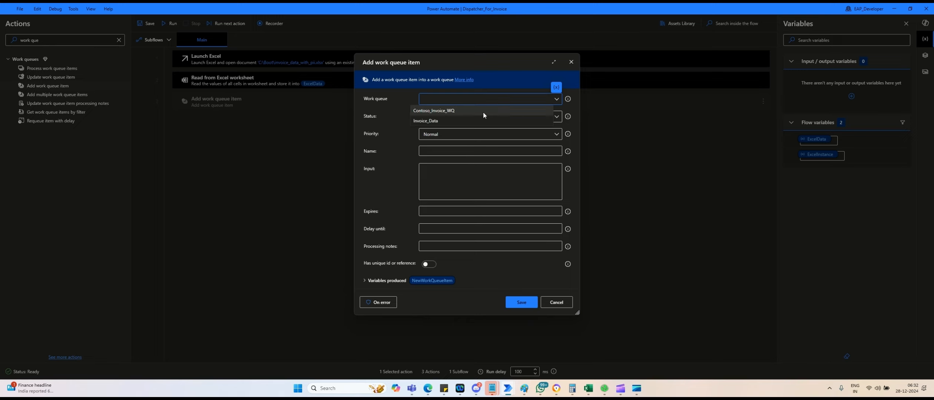
left_click(454, 110)
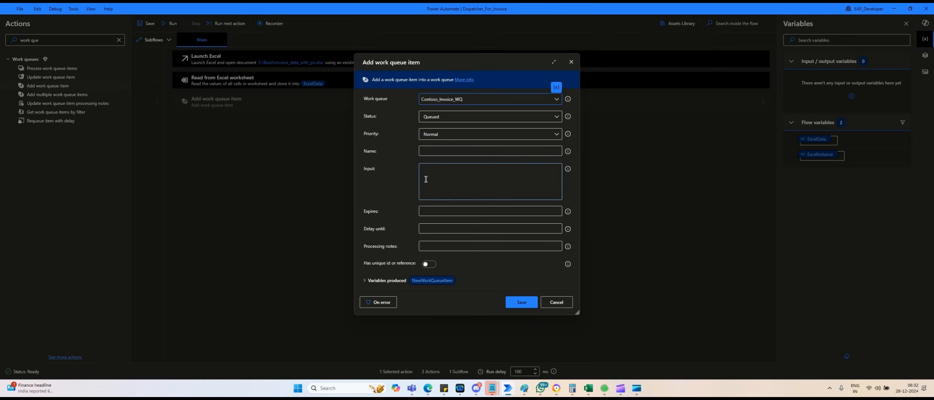
left_click(439, 184)
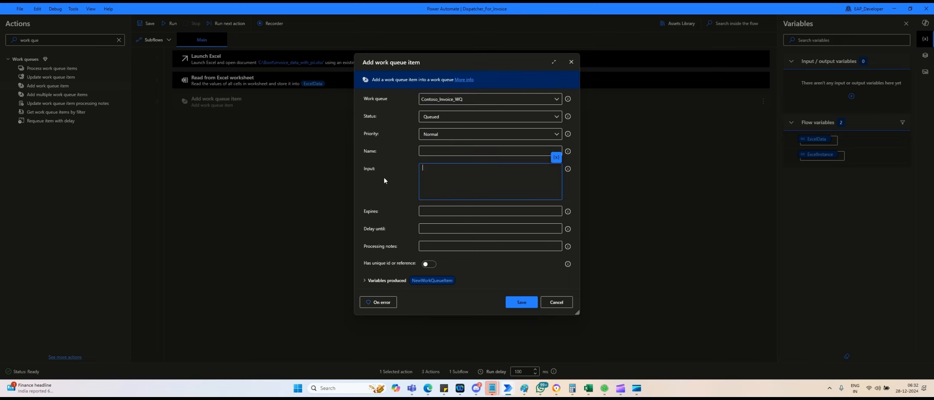
key("alt+Tab")
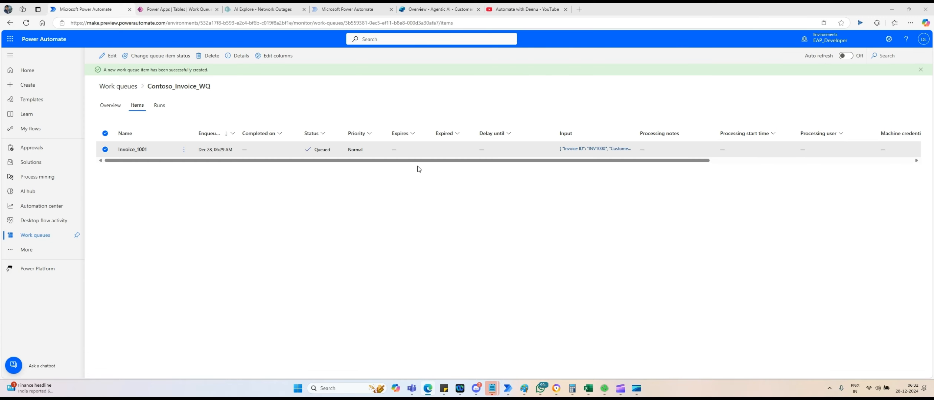
Select the Invoice_1001 queue row and select all the invoice JSON in Notepad.
left_click(505, 150)
key("alt+Tab")
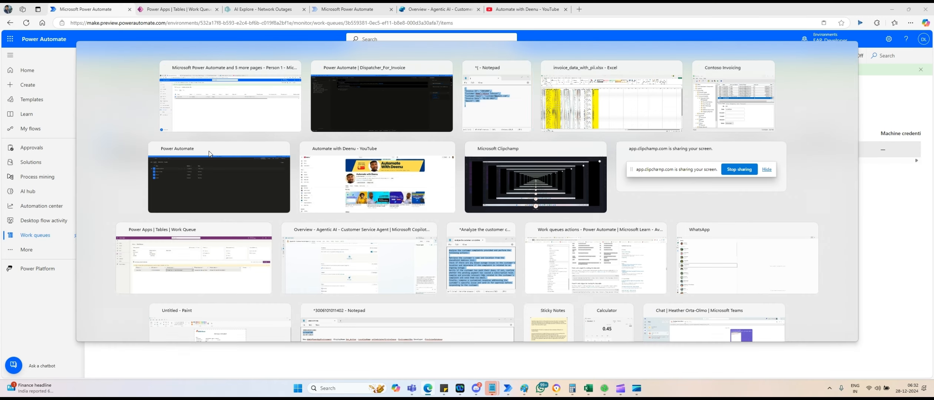
key("Tab")
left_click(532, 165)
key("ctrl+a")
Delete the Invoice_1001 item from Contoso_Invoice_WQ and return to the desktop flow.
left_click(277, 227)
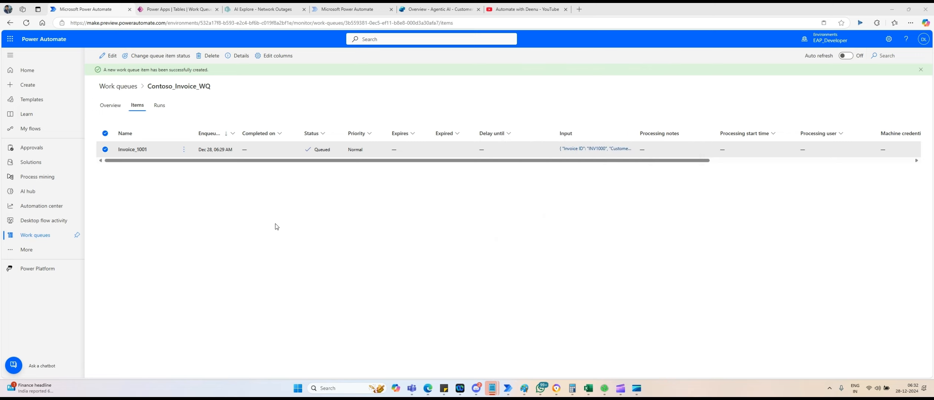
left_click(105, 133)
left_click(105, 150)
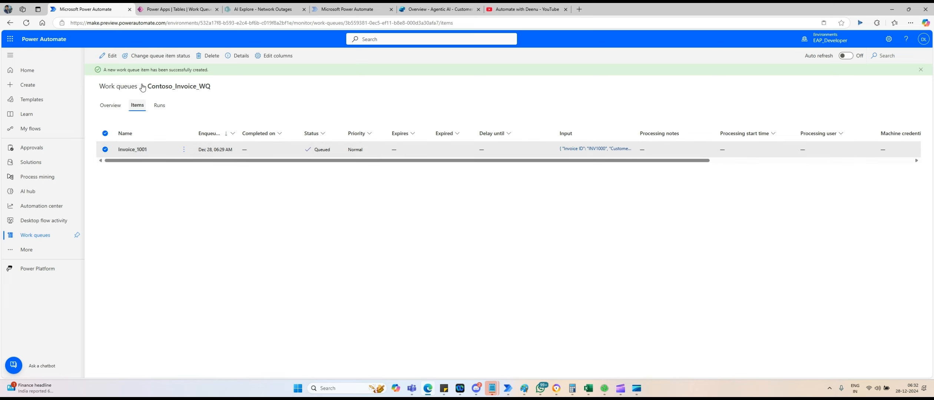
left_click(219, 62)
left_click(463, 232)
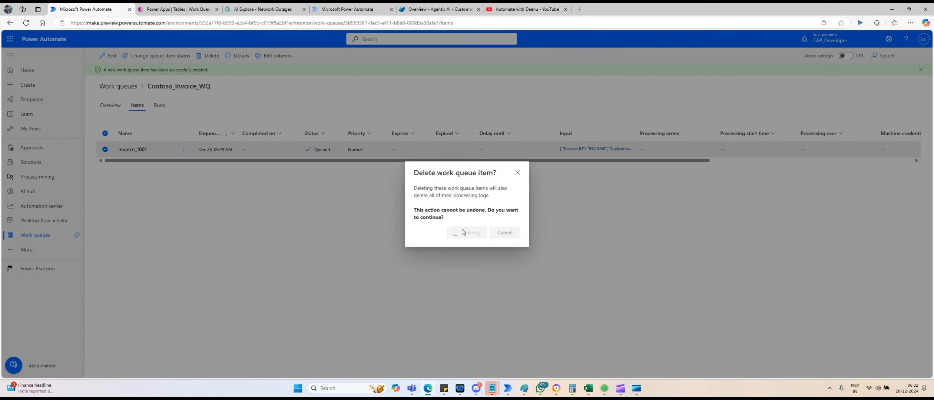
left_click(891, 10)
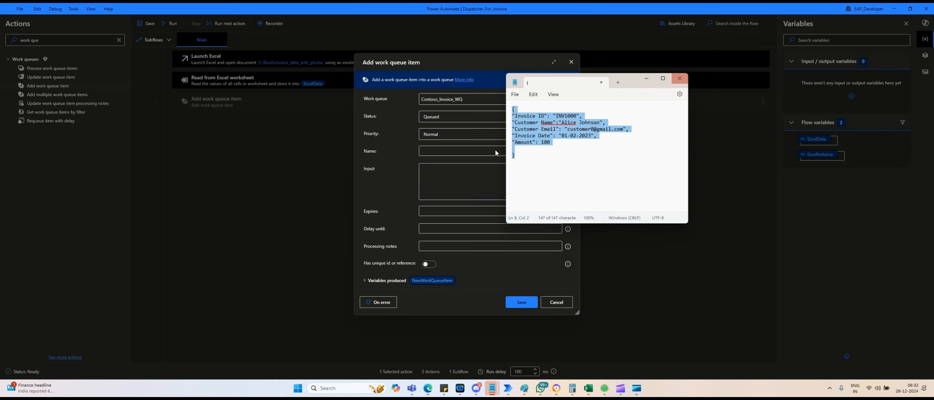
Copy the invoice JSON from Notepad into the work queue item's Input field.
left_click(554, 164)
key("ctrl+a")
key("ctrl+c")
left_click(473, 185)
key("ctrl+v")
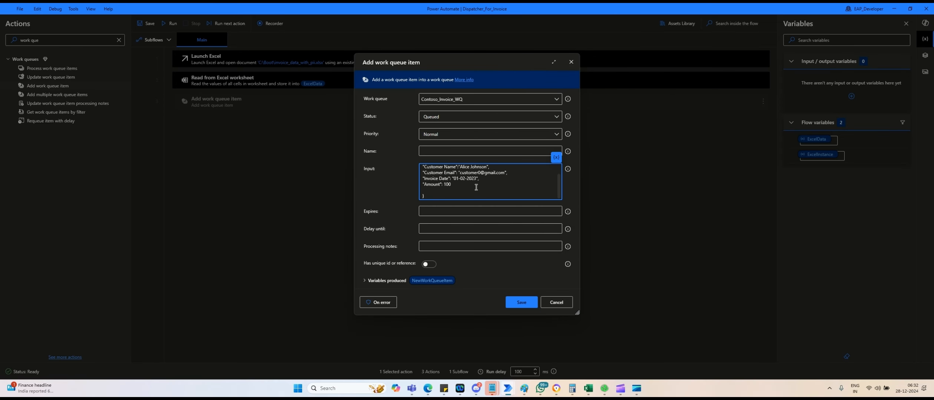
scroll(496, 189, "up", 2)
scroll(496, 189, "down", 2)
Name the work queue item INV1000, copied from the JSON, and save the step.
left_click(436, 150)
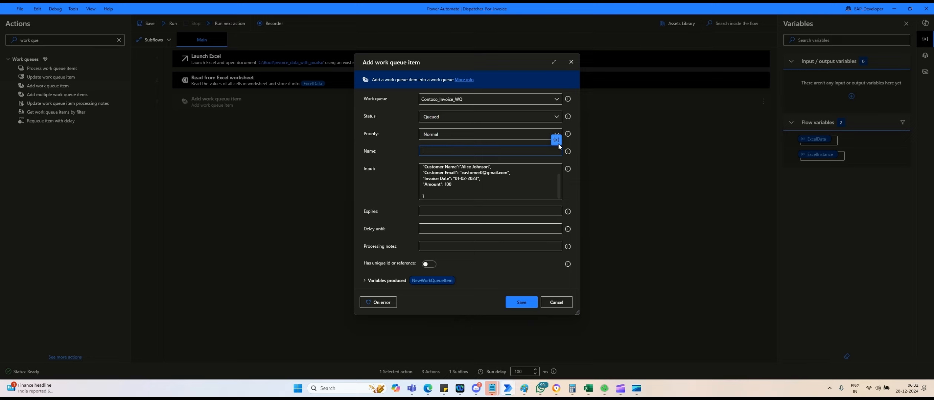
scroll(508, 177, "up", 2)
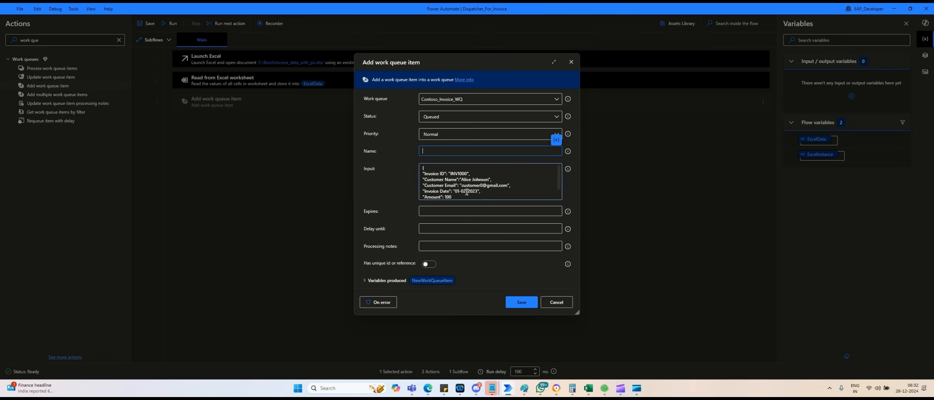
double_click(456, 173)
key("ctrl+c")
left_click(444, 150)
key("ctrl+v")
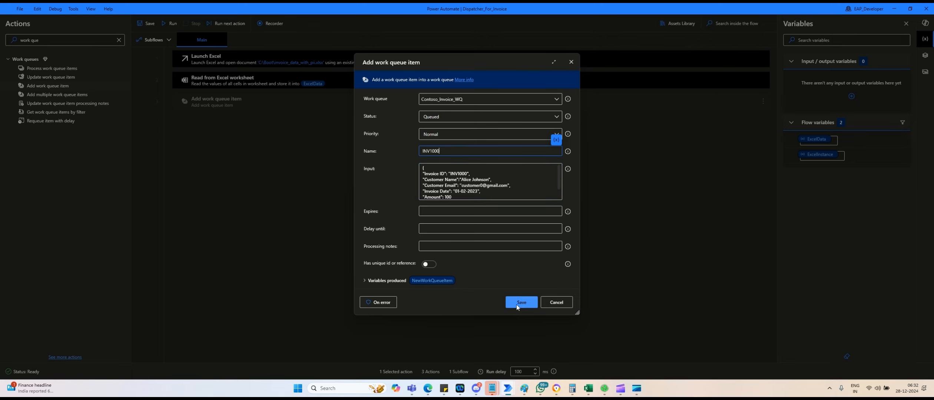
left_click(529, 305)
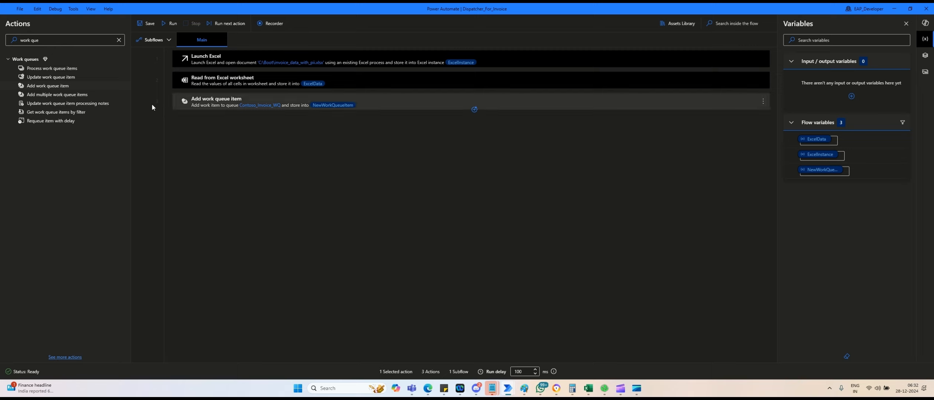
Run the flow and inspect ExcelData (50 rows, 9 columns) and NewWorkQueueItem's INV1000 JSON value.
left_click(220, 59)
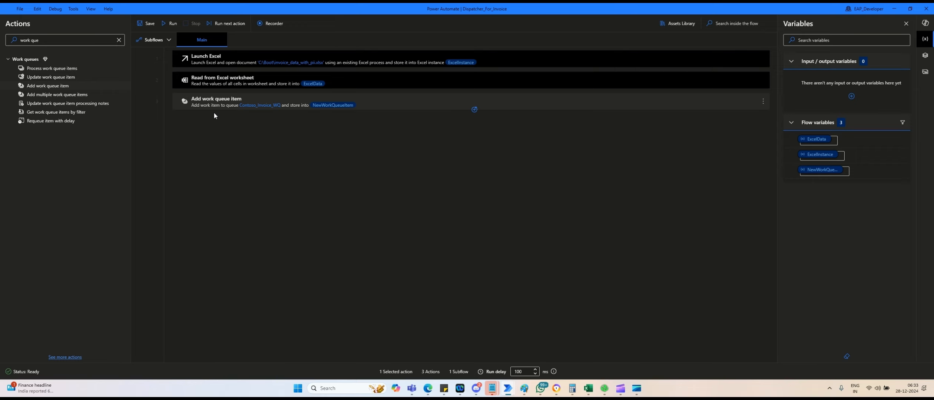
left_click(172, 24)
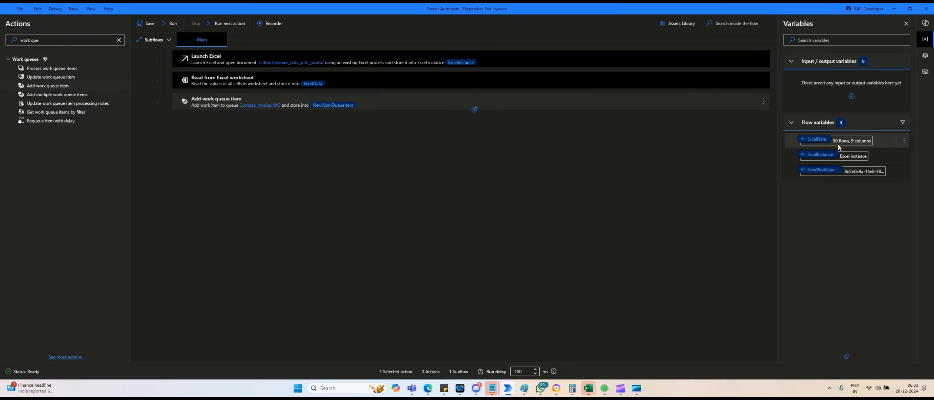
double_click(816, 140)
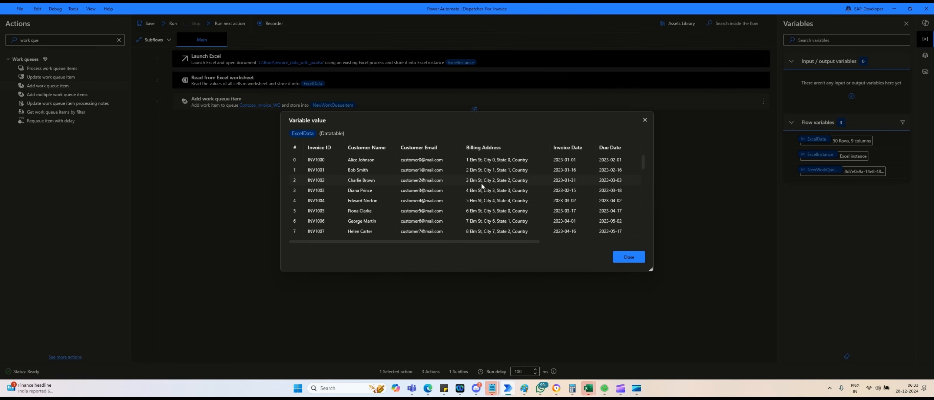
left_click(629, 257)
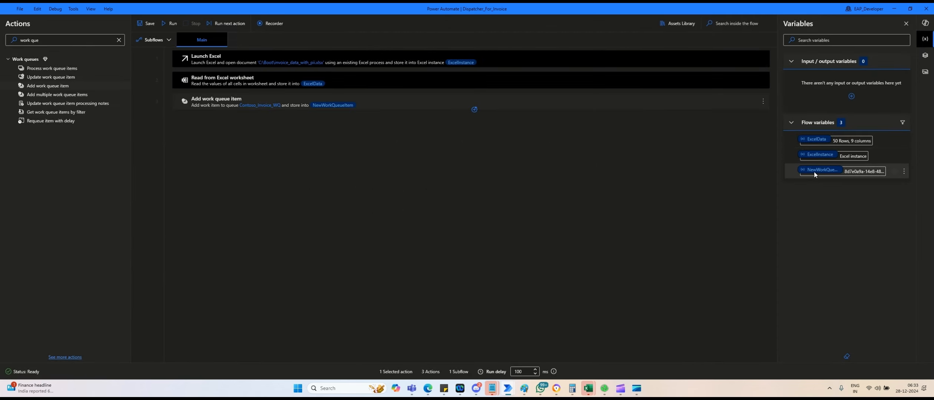
double_click(813, 171)
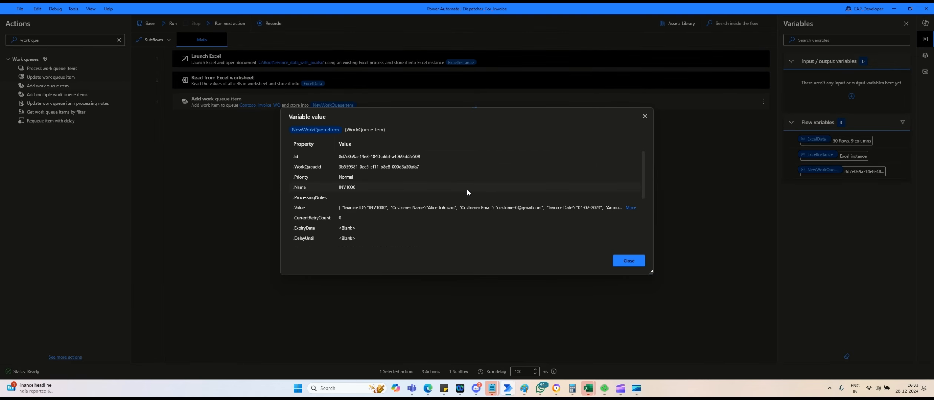
scroll(467, 192, "down", 1)
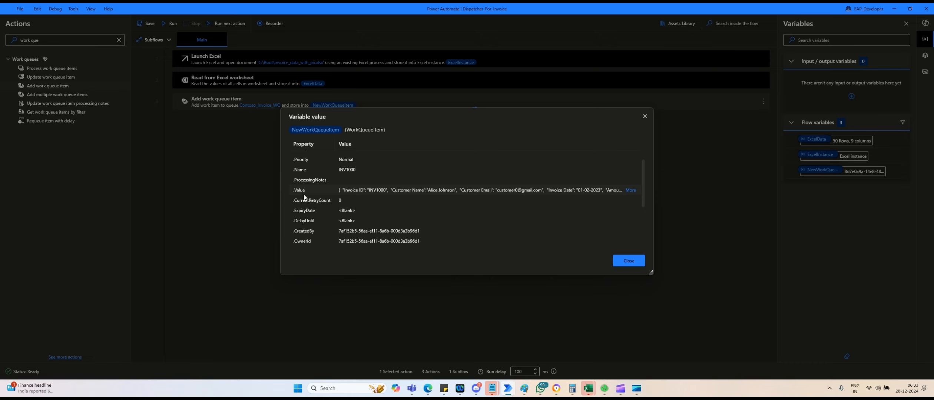
left_click(629, 191)
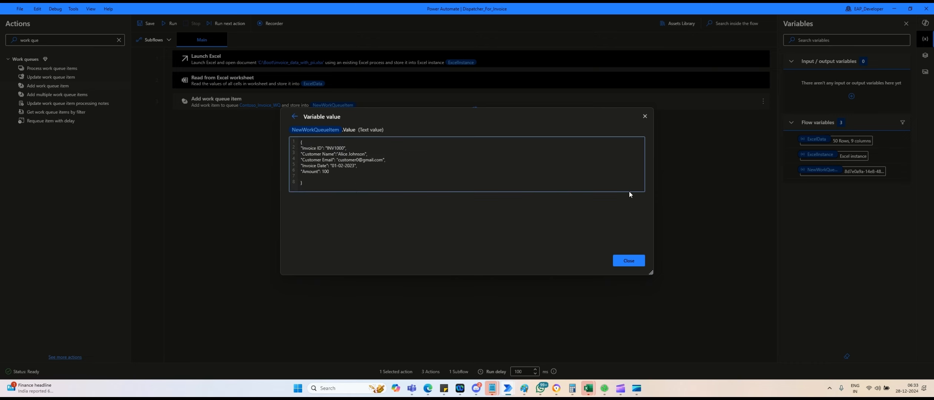
key("super+Tab")
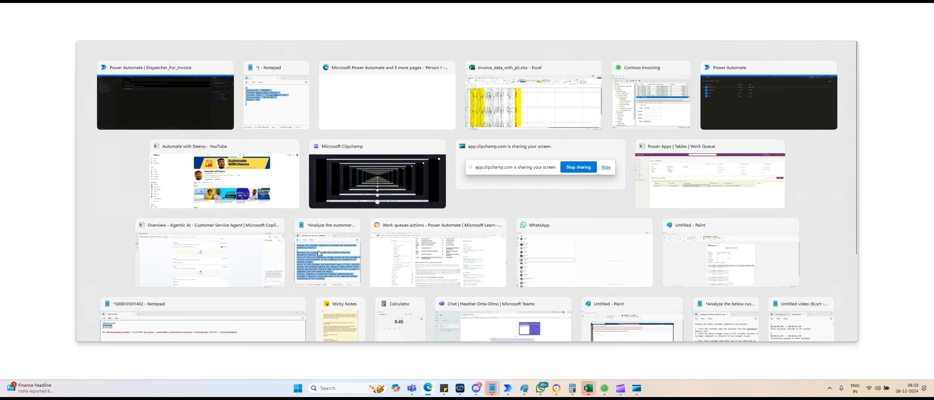
Dismiss the deleted/created notifications and refresh the Contoso_Invoice_WQ items list.
left_click(503, 187)
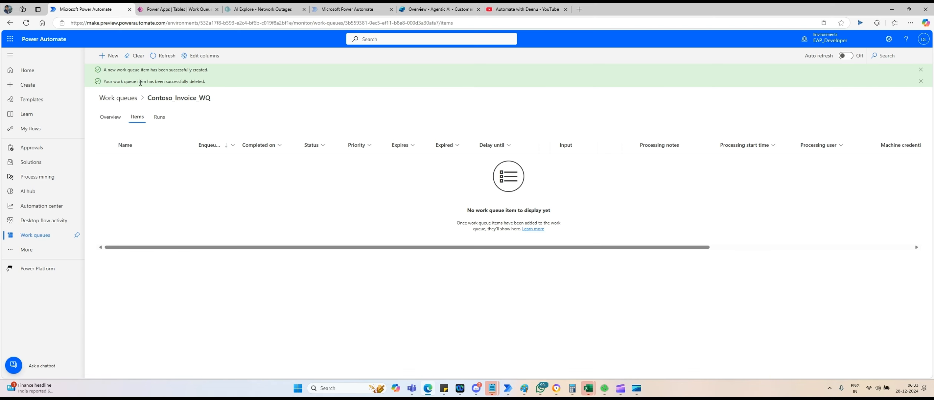
left_click(920, 82)
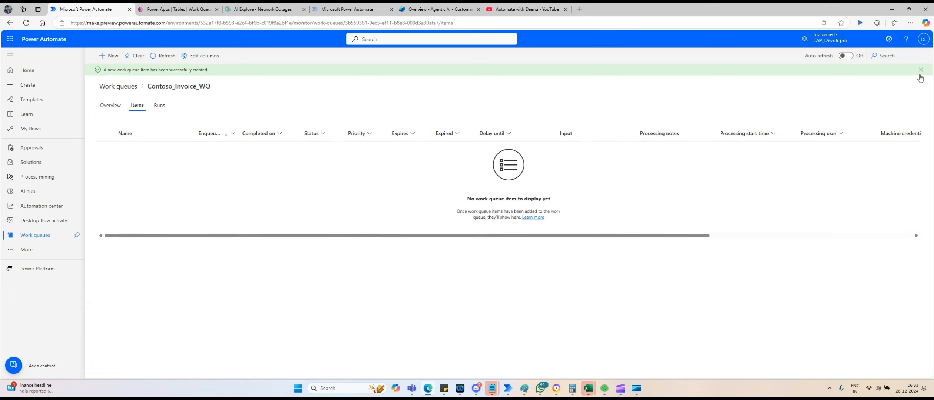
left_click(920, 70)
left_click(163, 55)
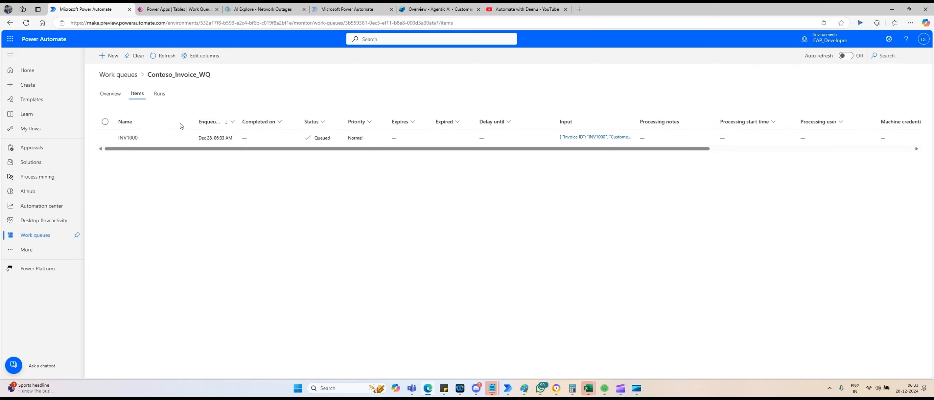
Open the INV1000 item's Input panel to review its invoice JSON.
left_click(595, 137)
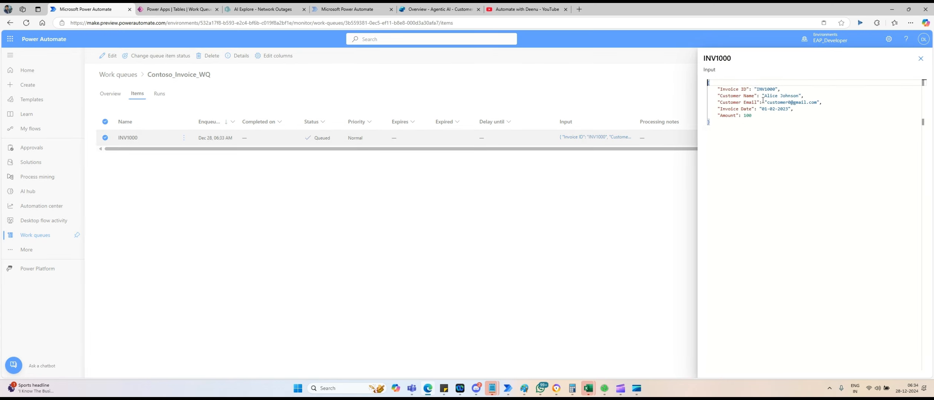
left_click_drag(764, 95, 798, 95)
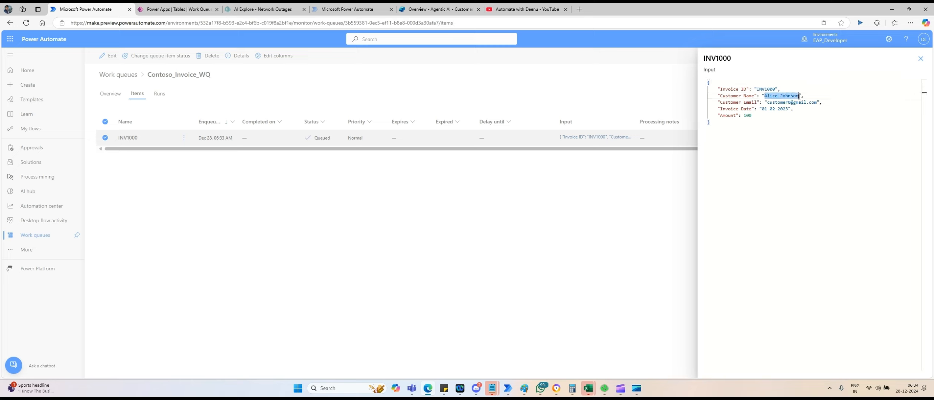
left_click(748, 97)
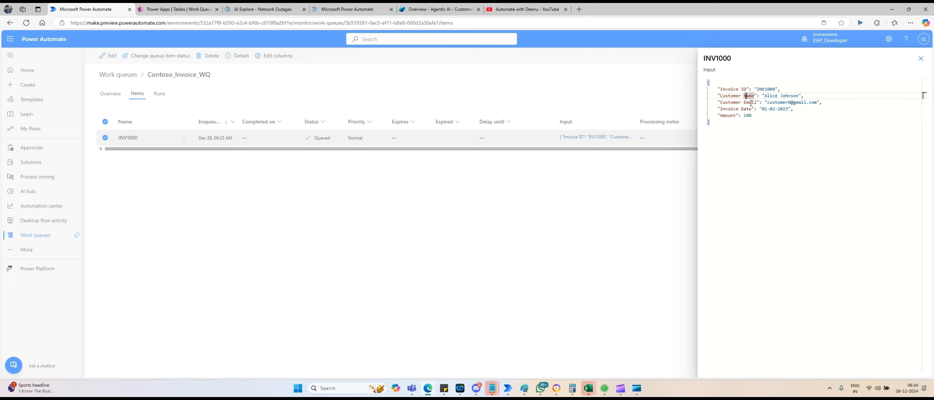
left_click(751, 103)
left_click(507, 389)
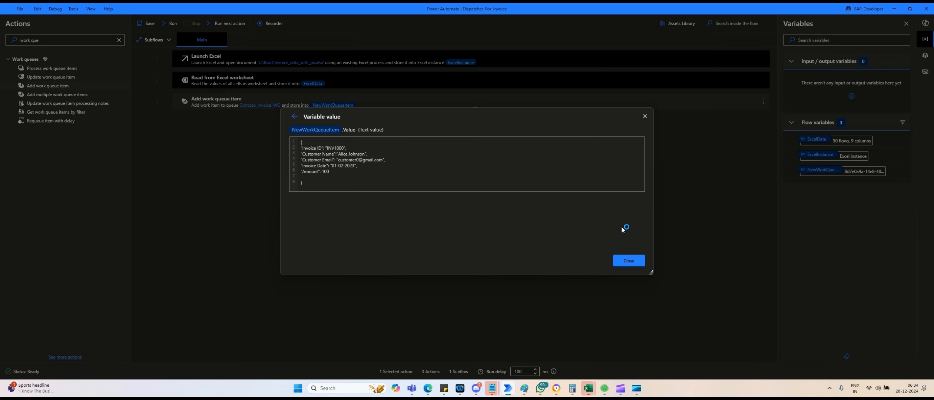
Add a For each loop over %ExcelData% and nest Add work queue item inside it.
left_click(630, 262)
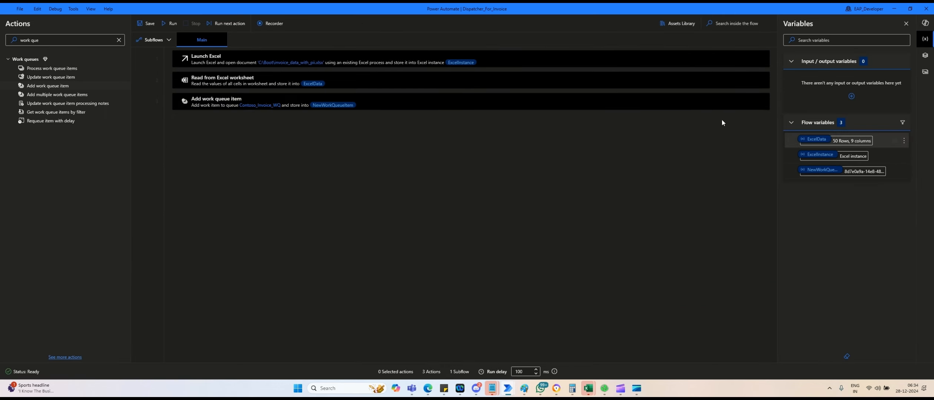
left_click(91, 36)
type("for each")
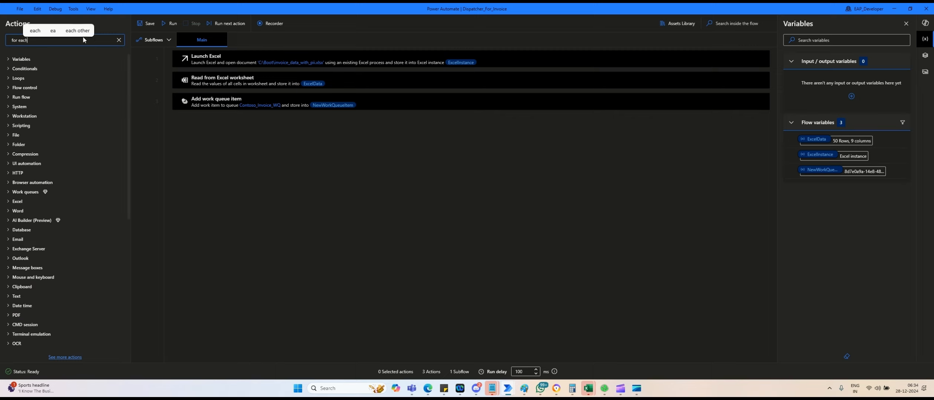
left_click_drag(28, 67, 214, 90)
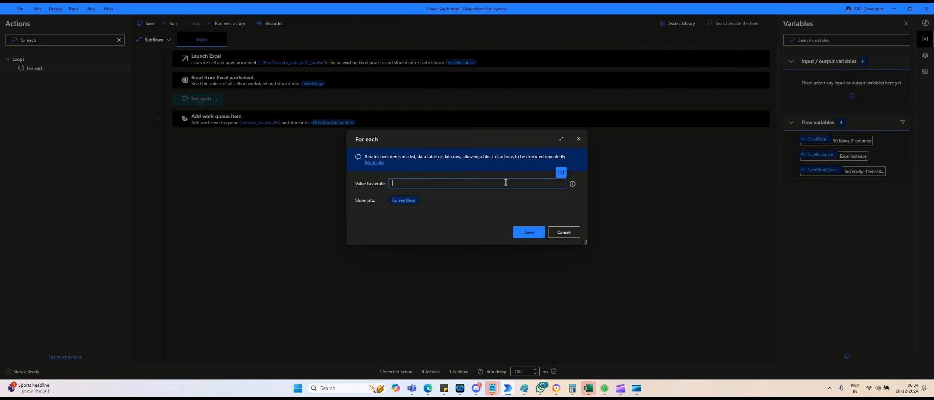
left_click(561, 172)
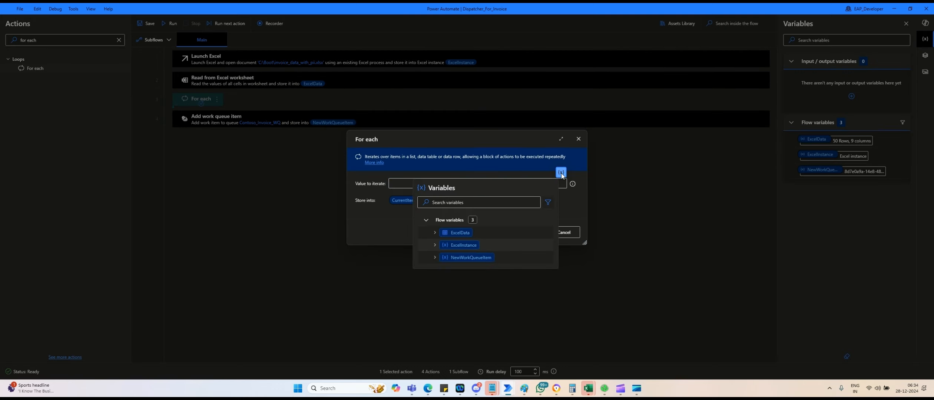
left_click(454, 233)
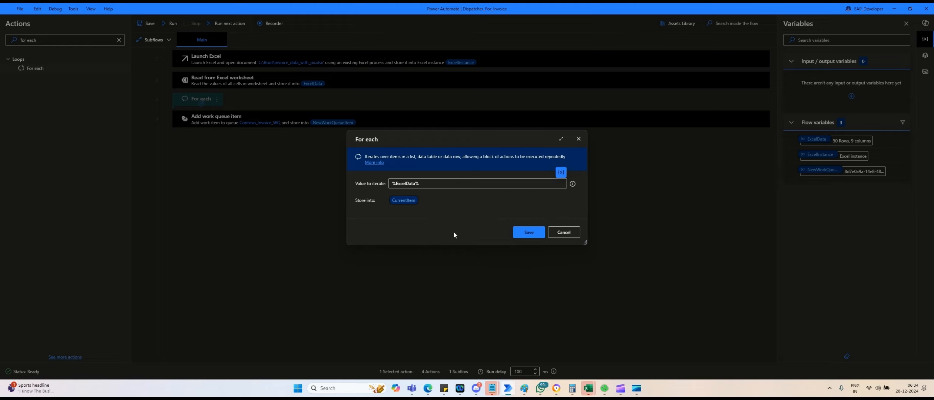
left_click(528, 232)
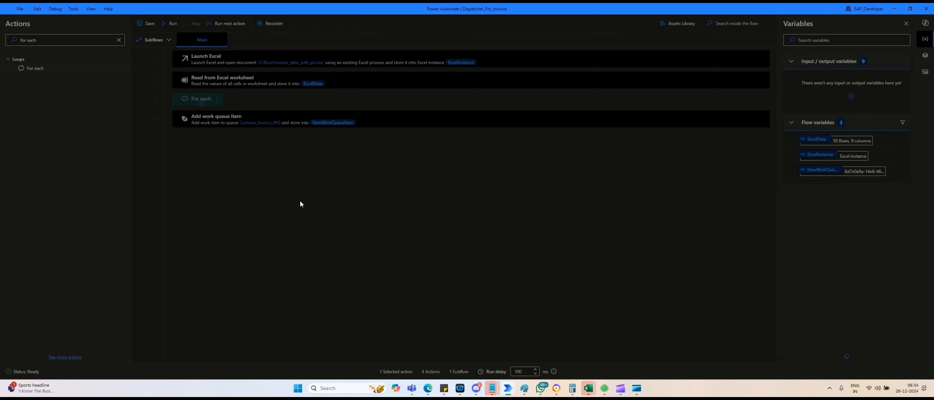
left_click_drag(208, 140, 206, 112)
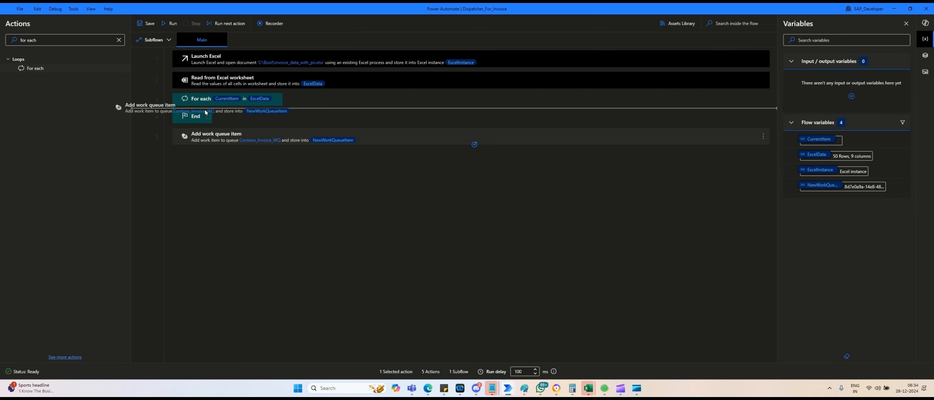
left_click_drag(206, 112, 206, 113)
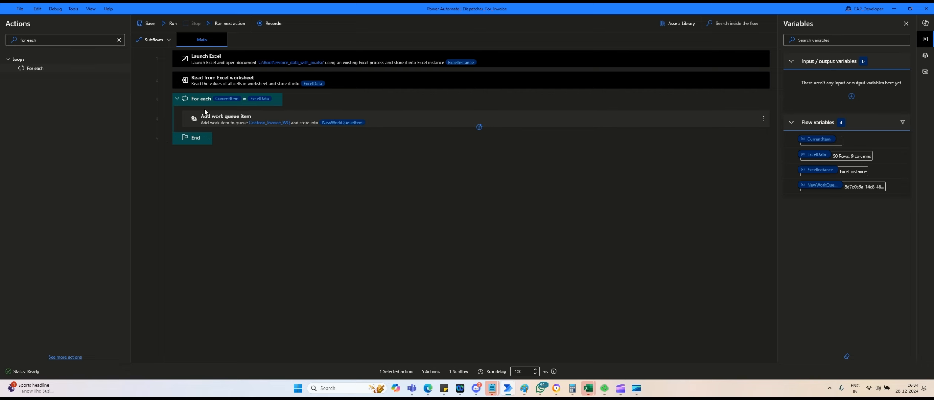
Replace the hard-coded INV1000 in the Input JSON with %CurrentItem["Invoice ID"]%.
double_click(231, 118)
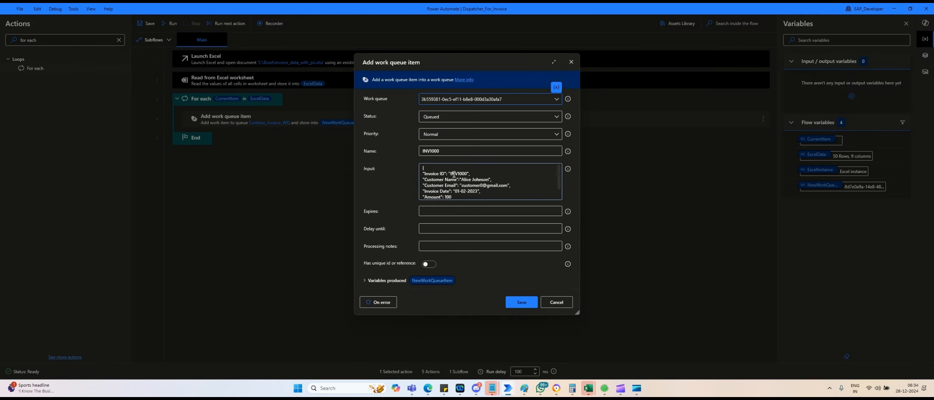
double_click(453, 174)
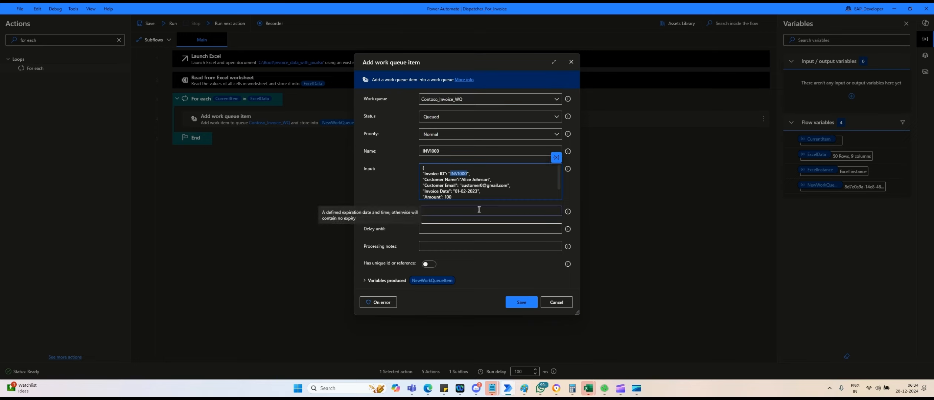
key("BackSpace")
left_click(557, 158)
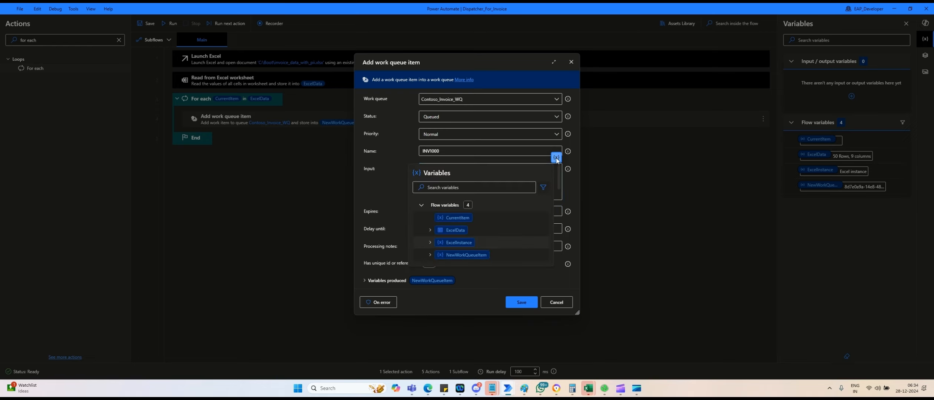
left_click(451, 221)
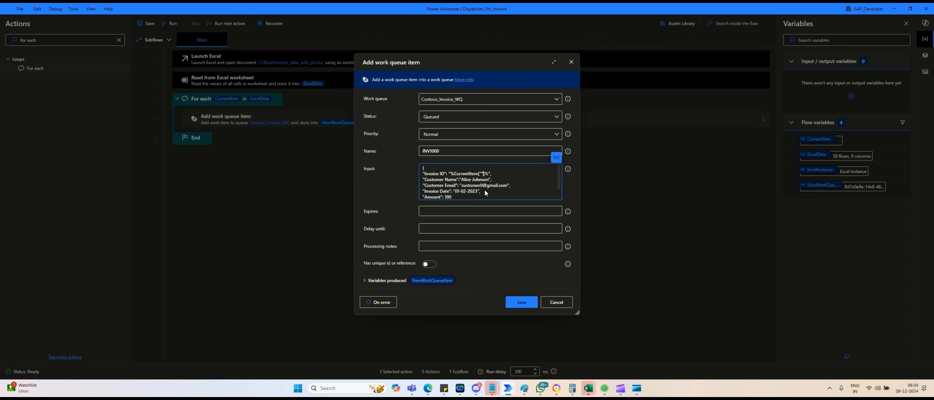
key("alt+Tab")
key("alt+Tab")
key("alt+Tab")
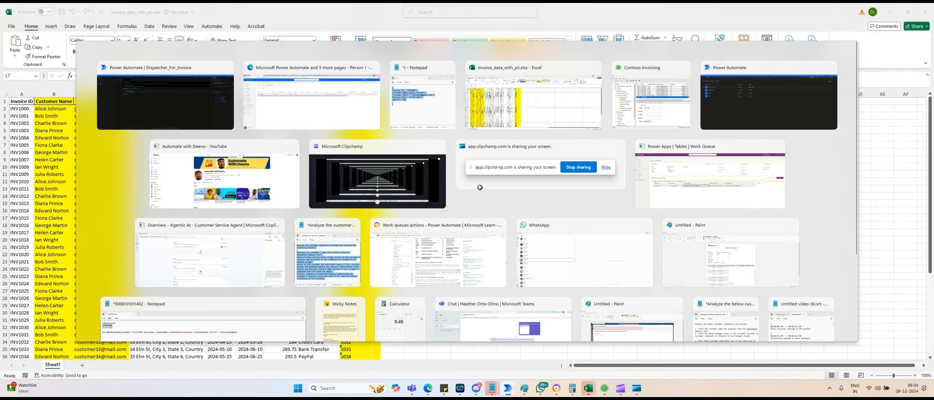
left_click_drag(110, 76, 83, 76)
key("ctrl+c")
key("alt+Tab")
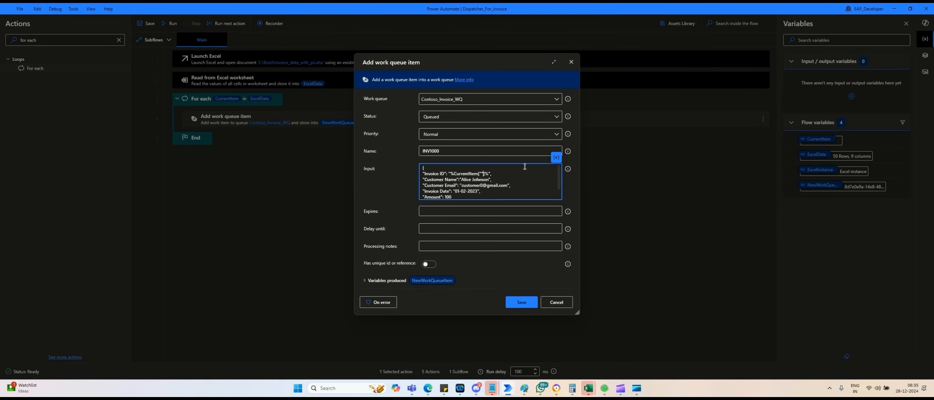
left_click(481, 173)
key("ctrl+v")
Replace the sample customer name, email, invoice date and amount with the CurrentItem reference.
left_click_drag(450, 172, 510, 173)
key("ctrl+c")
left_click(463, 179)
left_click_drag(459, 179, 490, 178)
key("ctrl+v")
left_click_drag(462, 186, 508, 186)
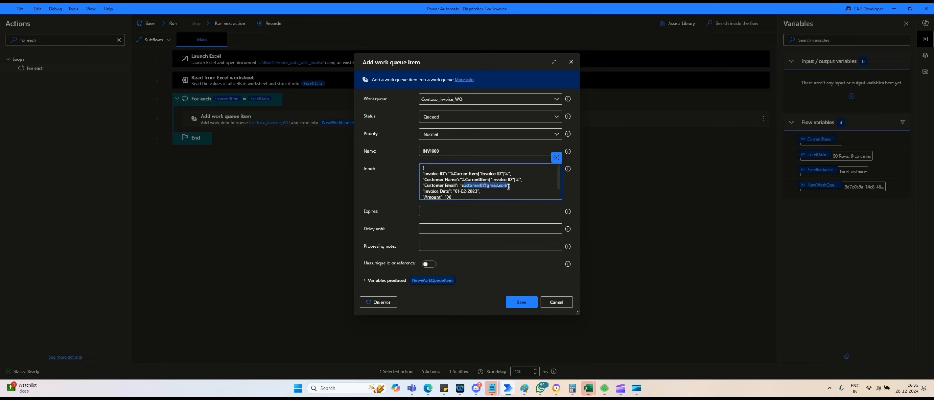
key("ctrl+v")
key("BackSpace")
left_click_drag(452, 191, 479, 191)
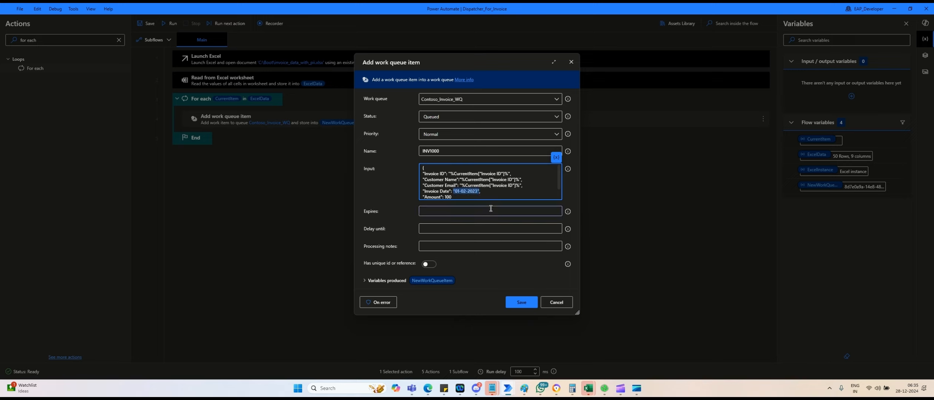
key("ctrl+v")
scroll(450, 192, "down", 1)
key("ctrl+v")
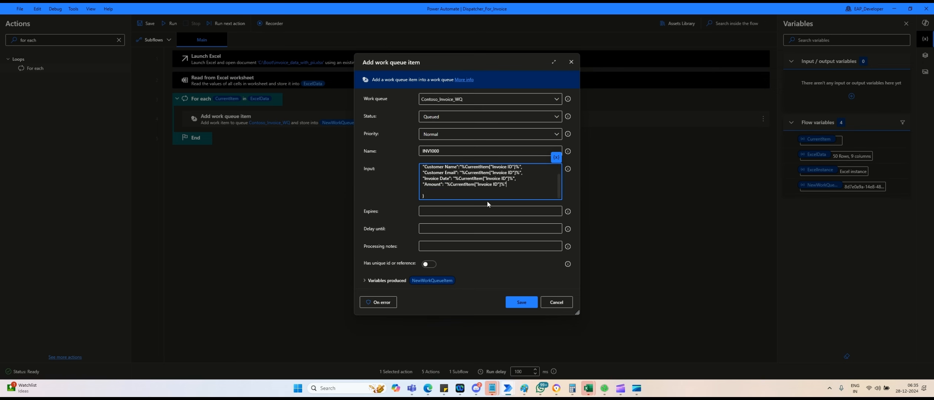
key("alt+Tab")
Replace Invoice ID with the Customer Name and Customer Email header names copied from Excel.
left_click(38, 101)
left_click_drag(132, 76, 67, 76)
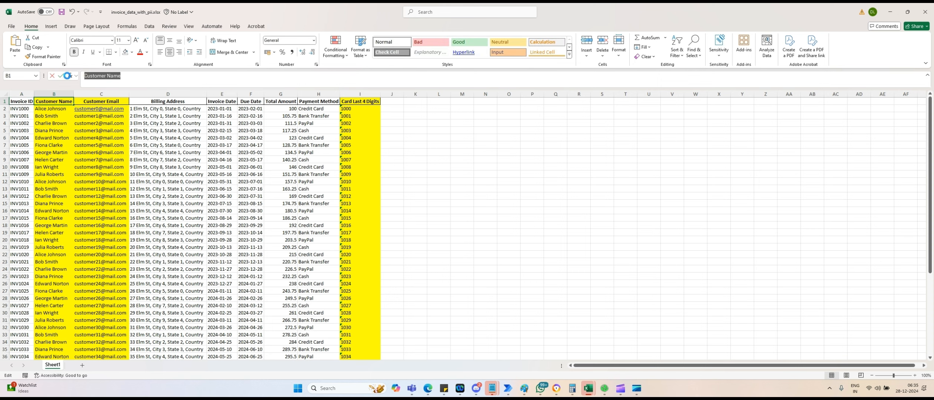
key("alt+Tab")
scroll(530, 181, "up", 1)
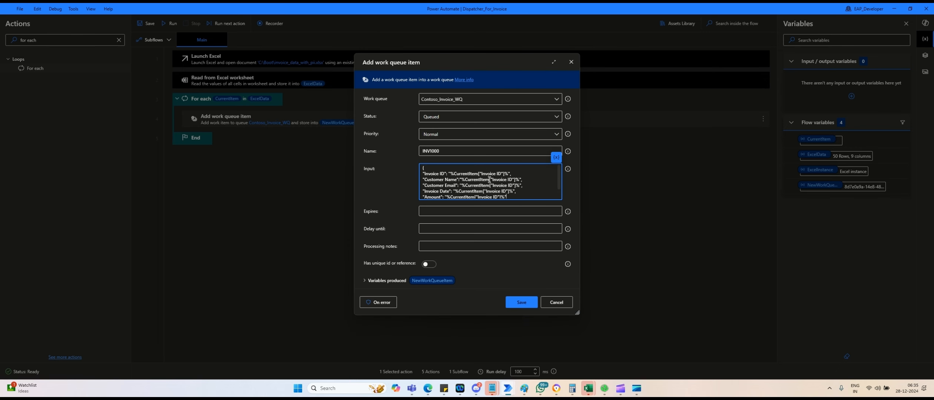
left_click_drag(492, 180, 512, 180)
key("alt+Tab")
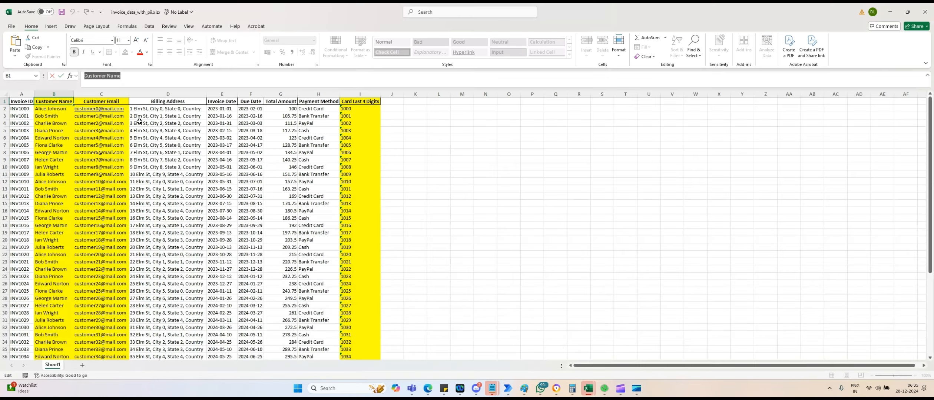
left_click(112, 104)
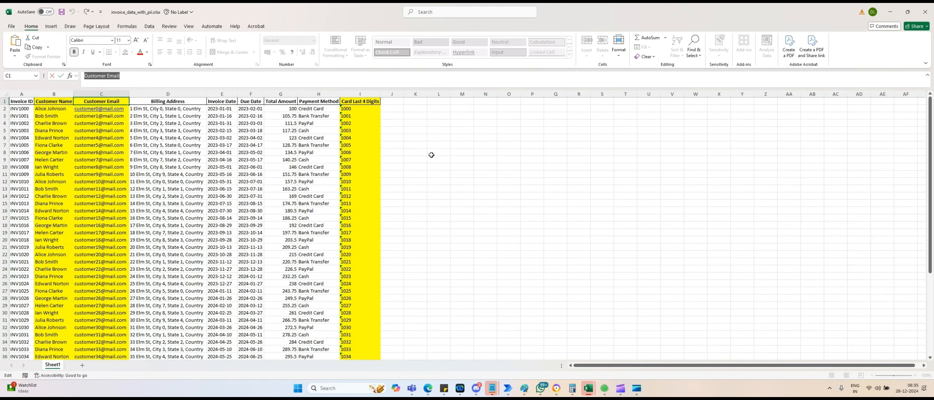
key("alt+Tab")
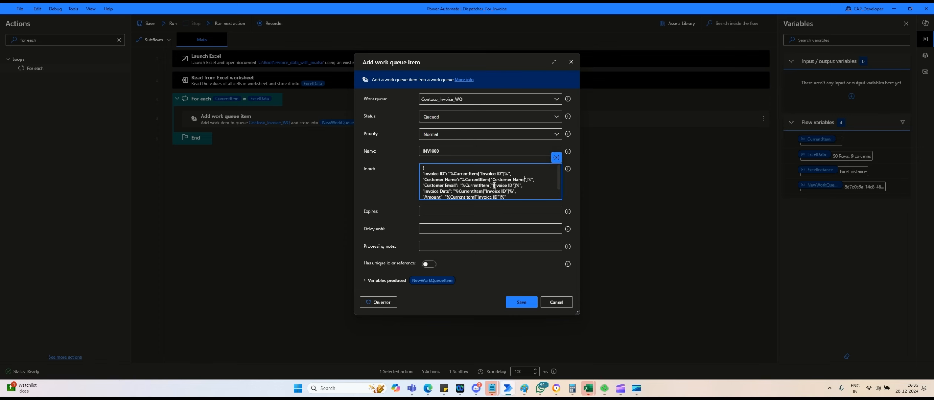
left_click_drag(493, 185, 512, 187)
key("alt+Tab")
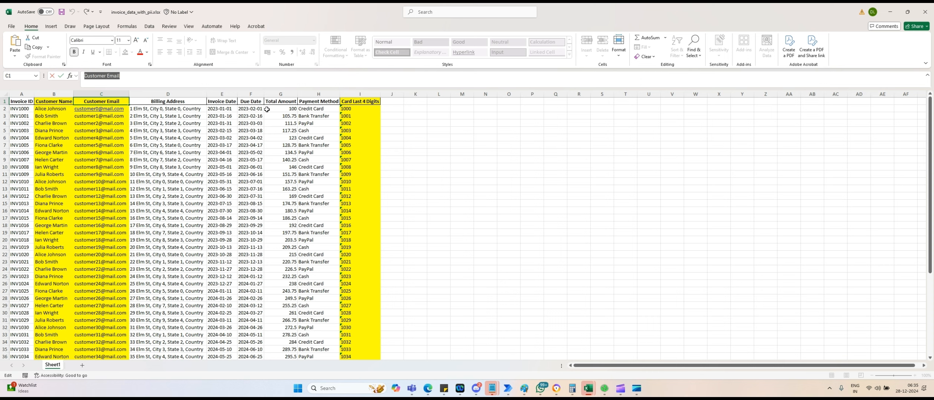
Point the Invoice Date field at the Invoice Date column header copied from Excel.
left_click(232, 102)
key("ctrl+a")
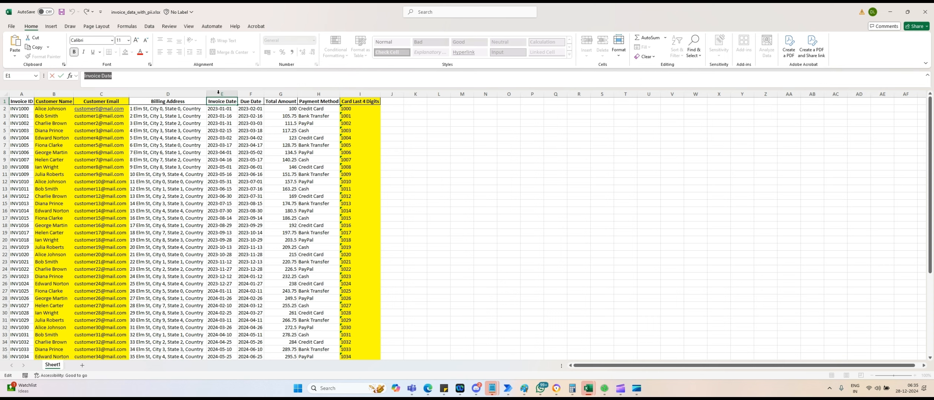
key("alt+Tab")
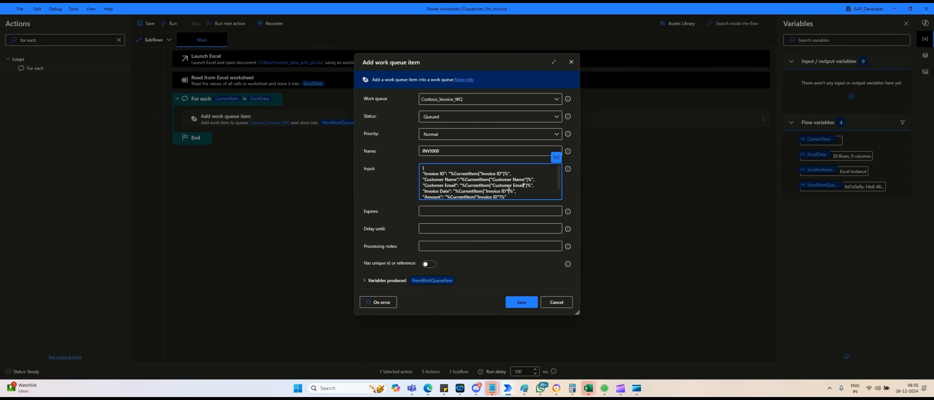
scroll(508, 189, "down", 1)
left_click_drag(485, 178, 504, 178)
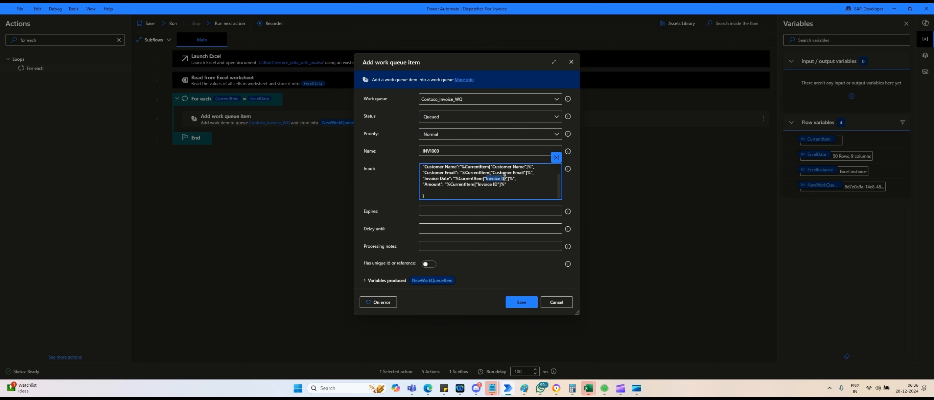
type("Invoice Date")
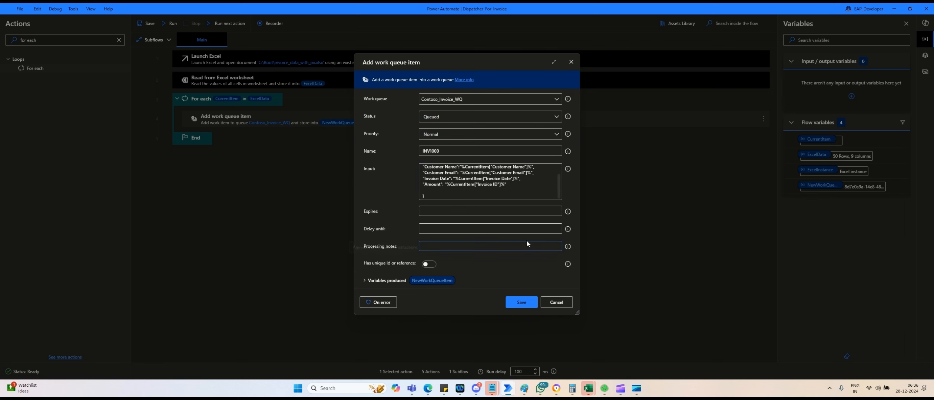
key("alt+Tab")
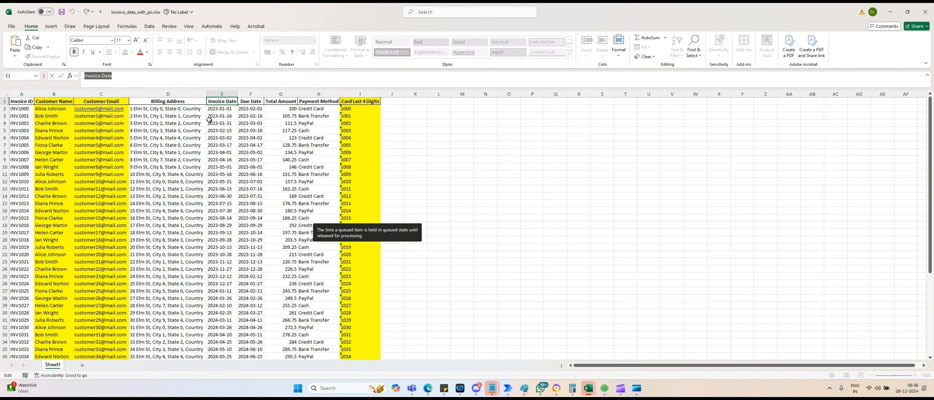
Map Amount to the Total Amount column and copy the Invoice ID expression over the INV1000 name.
left_click(278, 101)
triple_click(137, 79)
key("ctrl+c")
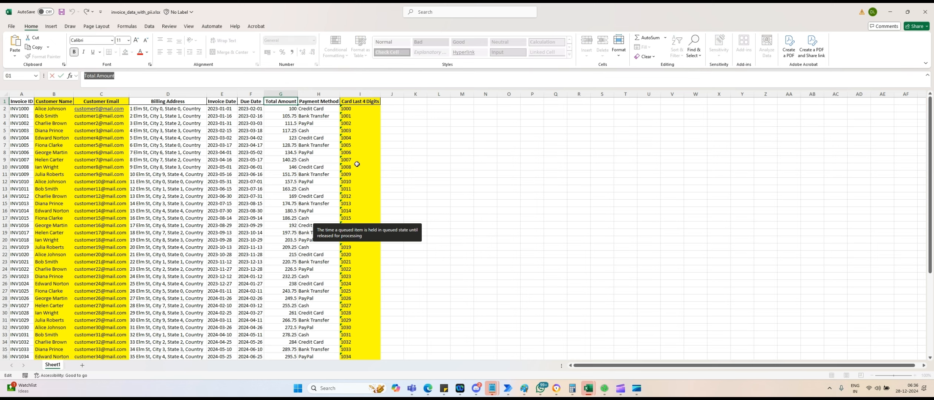
key("alt+Tab")
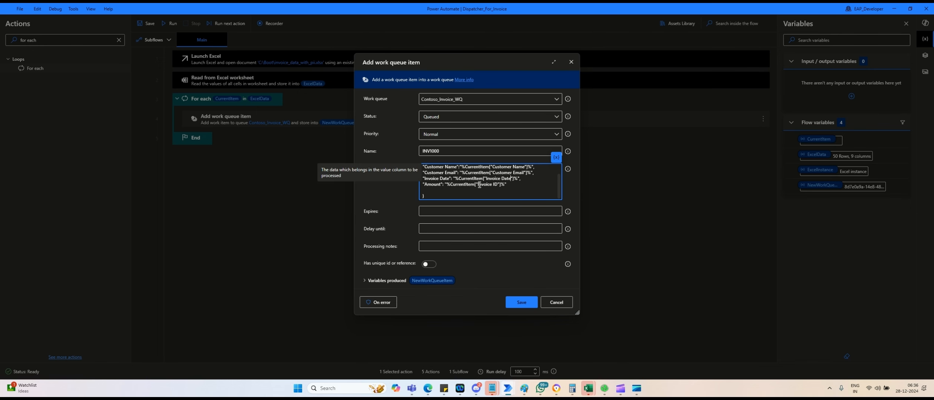
left_click_drag(477, 184, 496, 183)
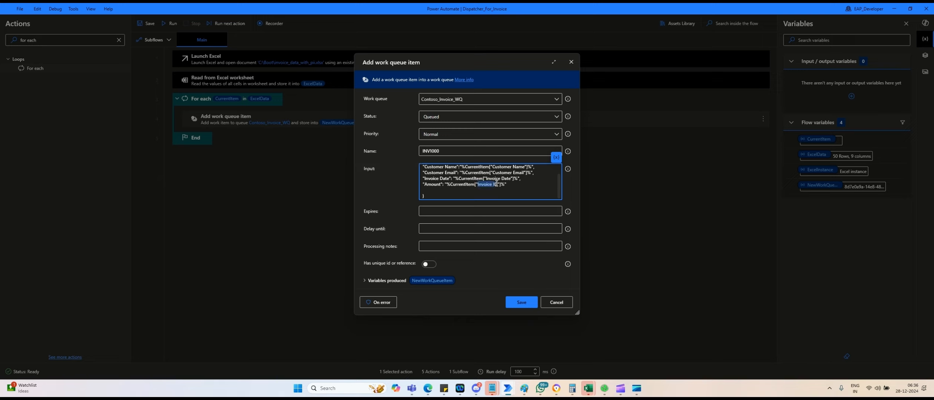
key("ctrl+v")
scroll(516, 174, "up", 2)
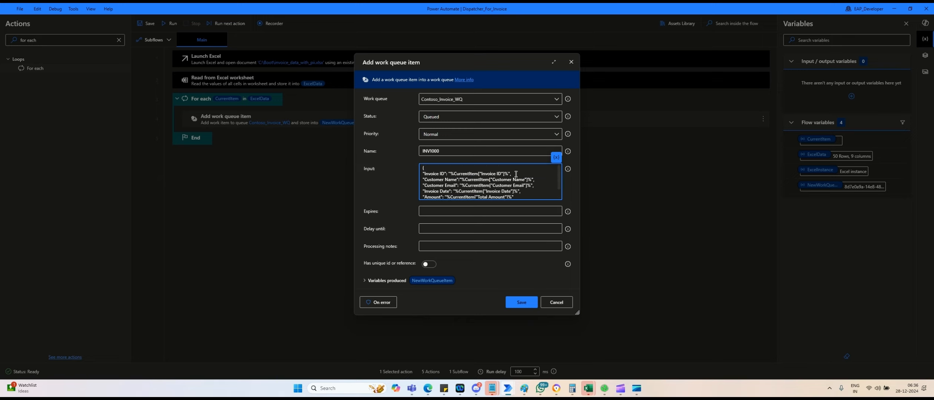
left_click_drag(504, 173, 449, 175)
key("ctrl+c")
double_click(445, 151)
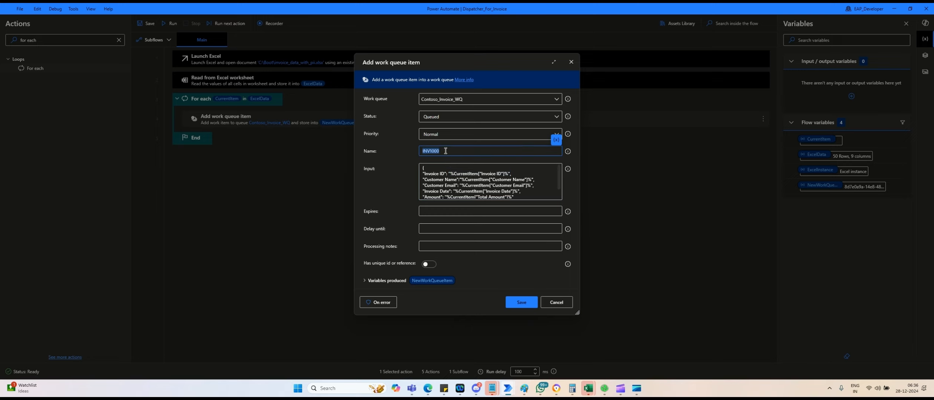
Set the item Name to %CurrentItem["Invoice ID"]%, remove the stray leading quote, and save the action.
key("ctrl+v")
left_click(424, 152)
key("BackSpace")
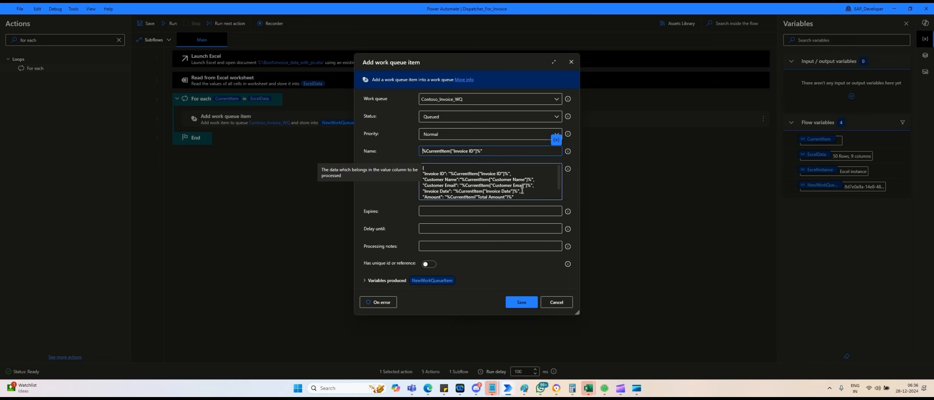
scroll(521, 190, "down", 1)
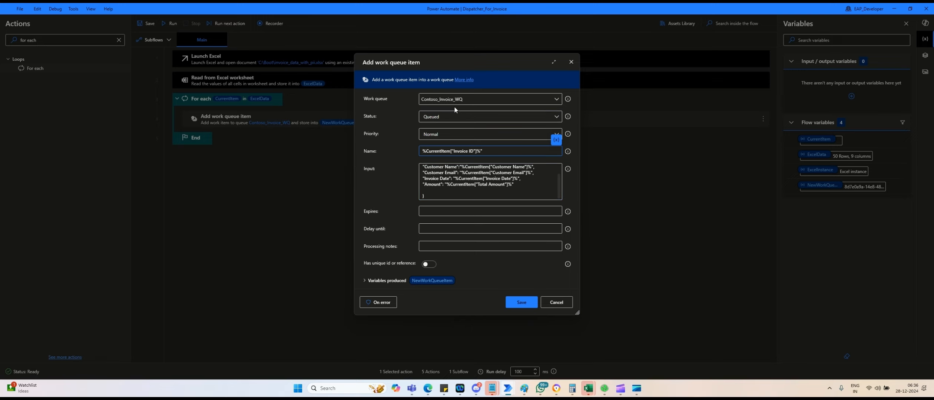
left_click(520, 304)
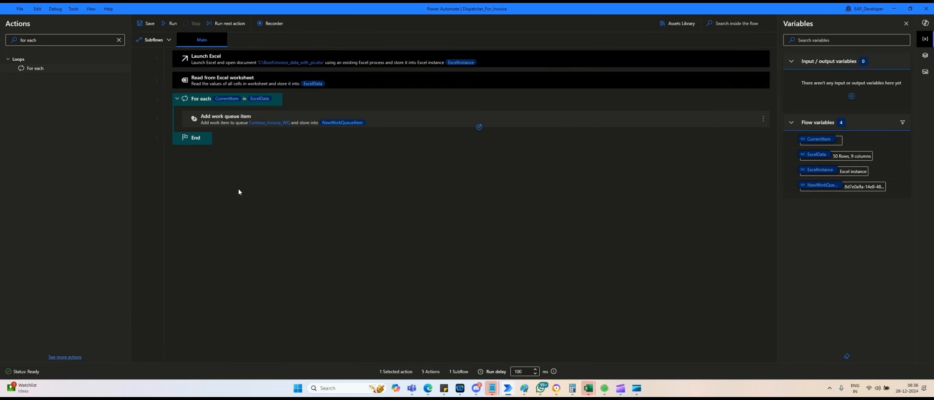
Break on the End line, then delete INV1000 from Contoso_Invoice_WQ and reload the queue page.
left_click(151, 138)
key("alt+Tab")
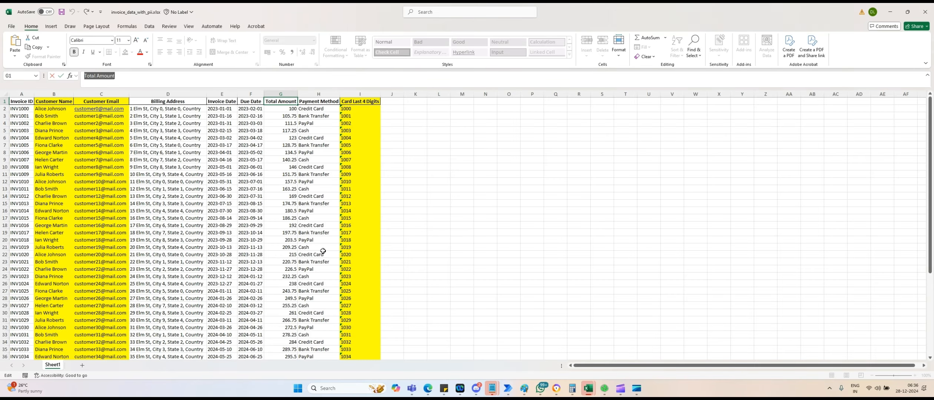
key("alt+Tab")
key("alt+Tab")
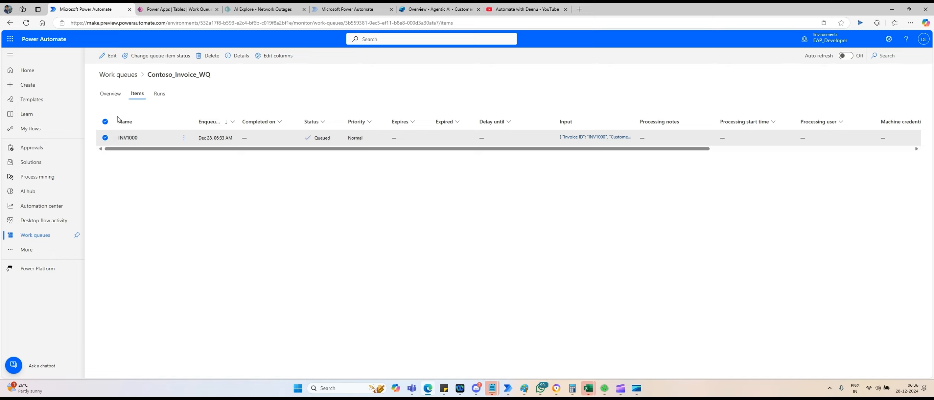
left_click(208, 56)
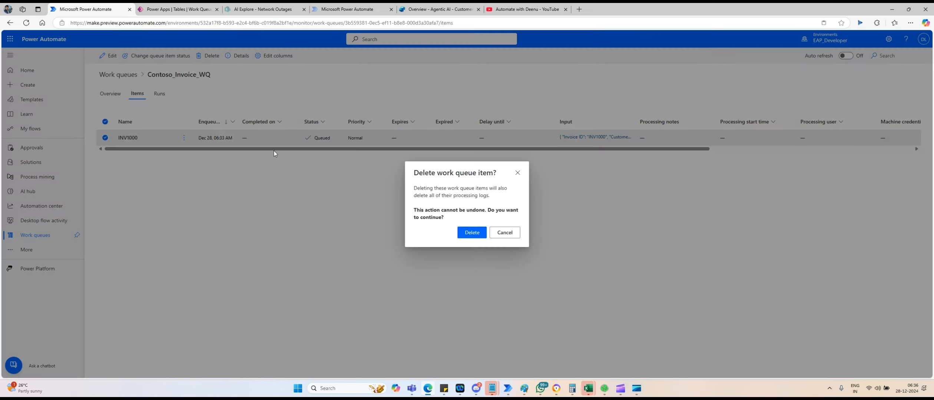
left_click(468, 236)
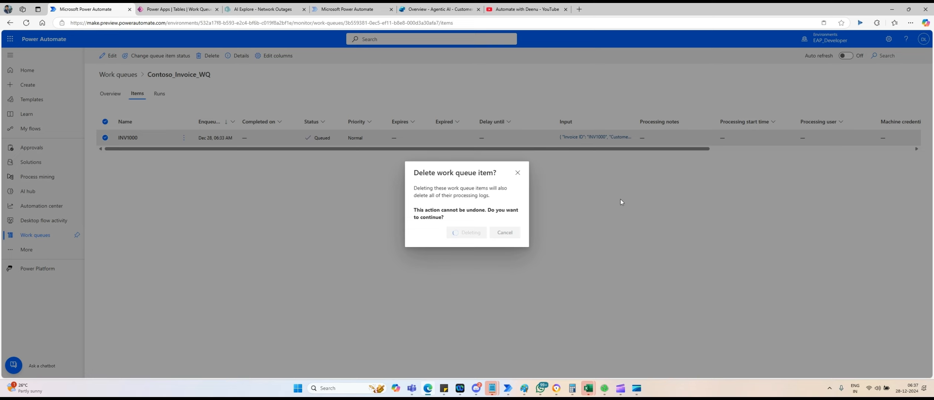
left_click(466, 25)
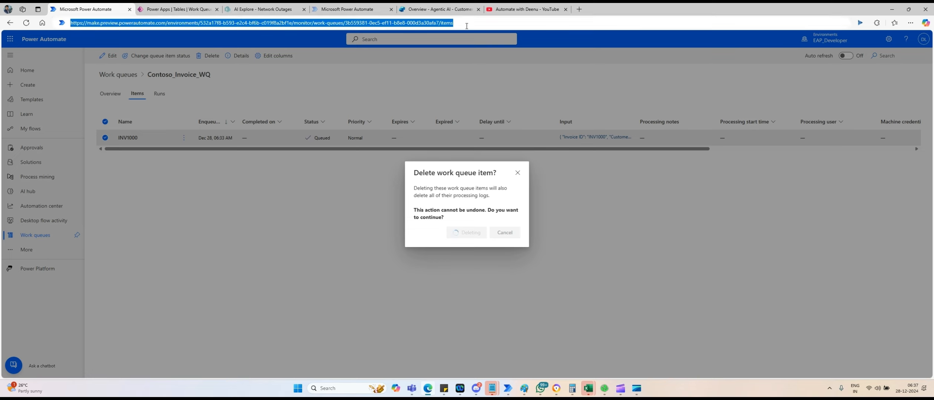
key("Return")
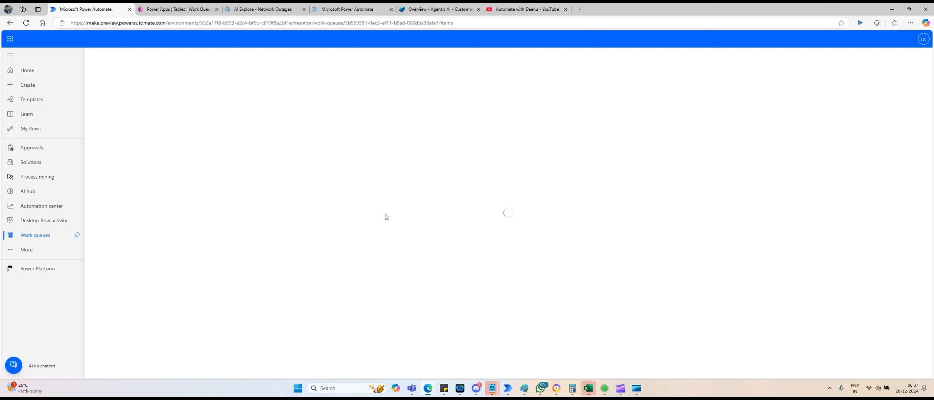
Minimize Edge and Excel, then add and remove a breakpoint on the line 4 add-item action.
left_click(892, 11)
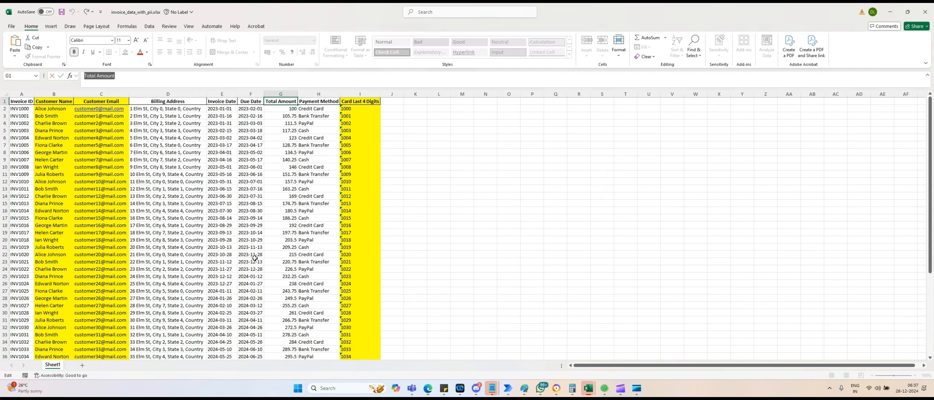
left_click(889, 12)
left_click(296, 242)
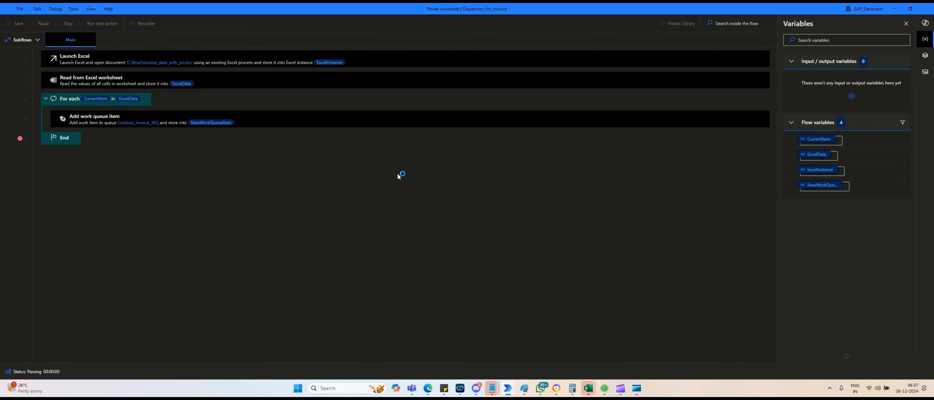
left_click(20, 119)
left_click(20, 118)
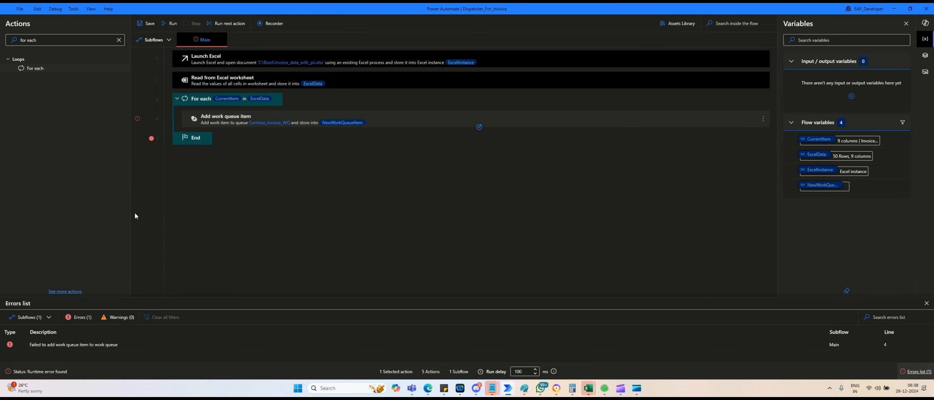
Refresh the Contoso_Invoice_WQ item list in Edge to confirm it is still empty.
key("alt+Tab")
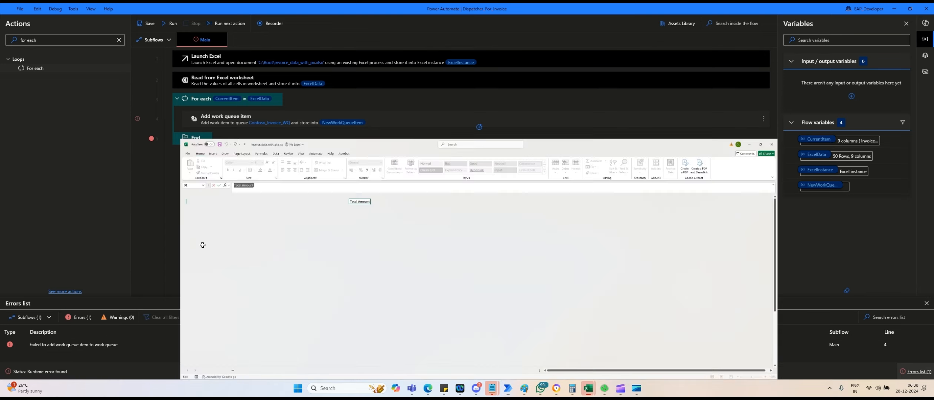
key("alt+Tab")
key("alt+Tab")
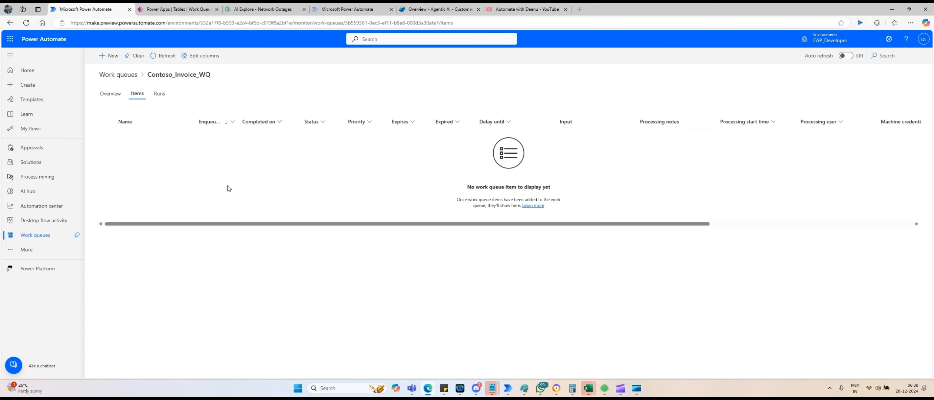
left_click(157, 60)
key("alt+Tab")
key("alt+Tab")
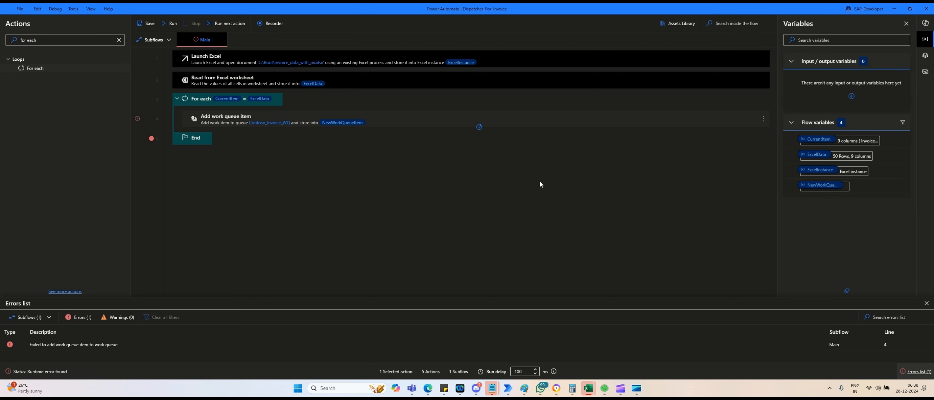
Review the line 4 add-item error's full details, close them, and run the flow again.
double_click(96, 345)
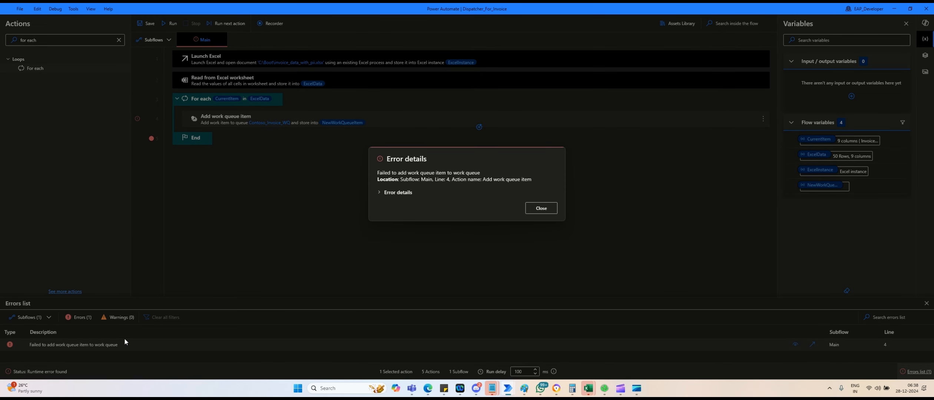
left_click(405, 192)
scroll(424, 215, "down", 1)
scroll(452, 207, "down", 1)
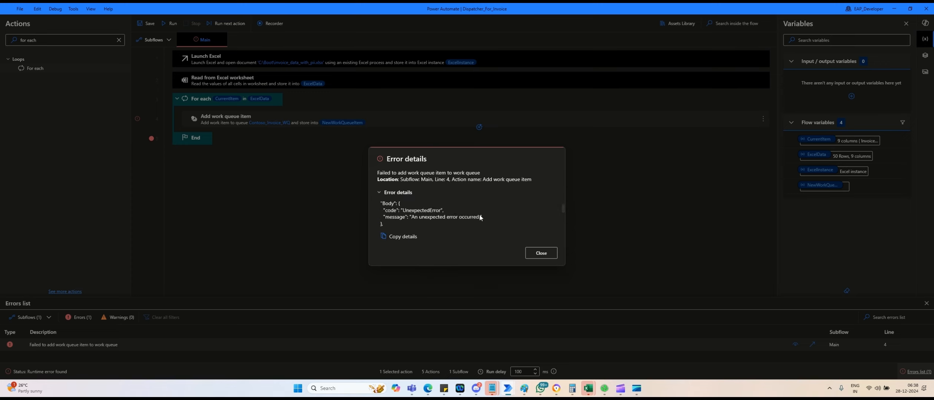
scroll(479, 215, "down", 1)
scroll(479, 214, "down", 1)
scroll(478, 214, "up", 3)
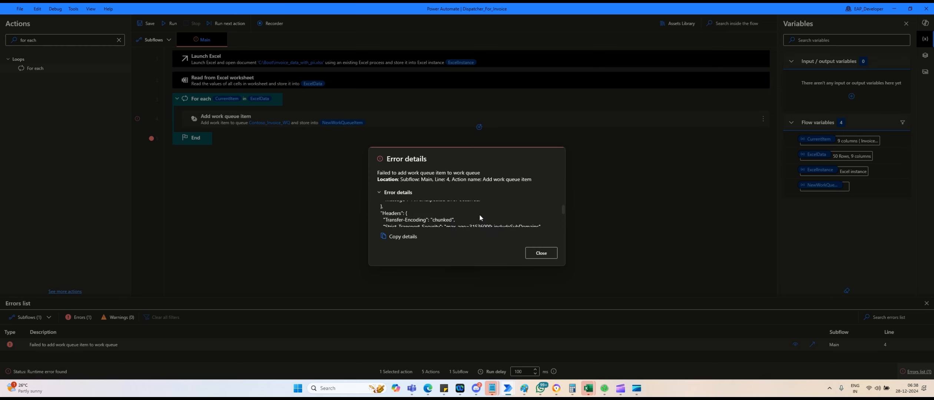
scroll(479, 214, "up", 1)
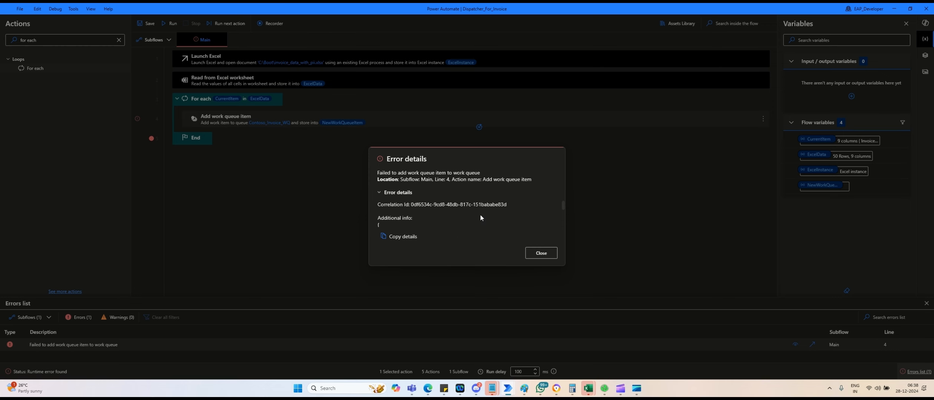
left_click(548, 253)
left_click(171, 25)
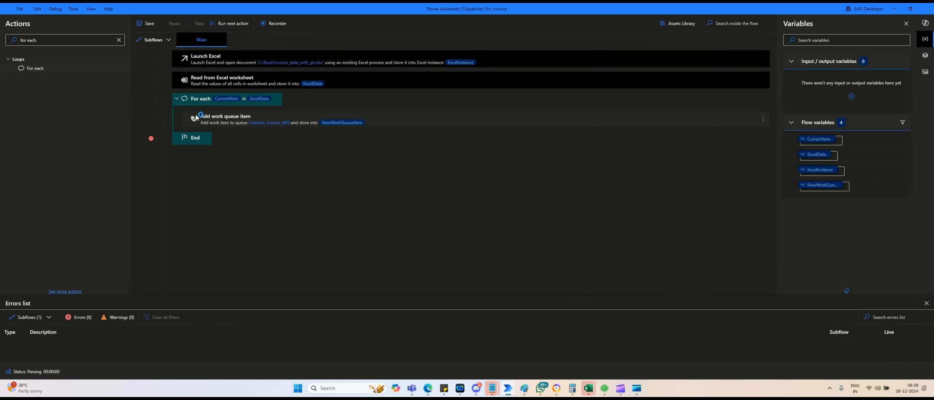
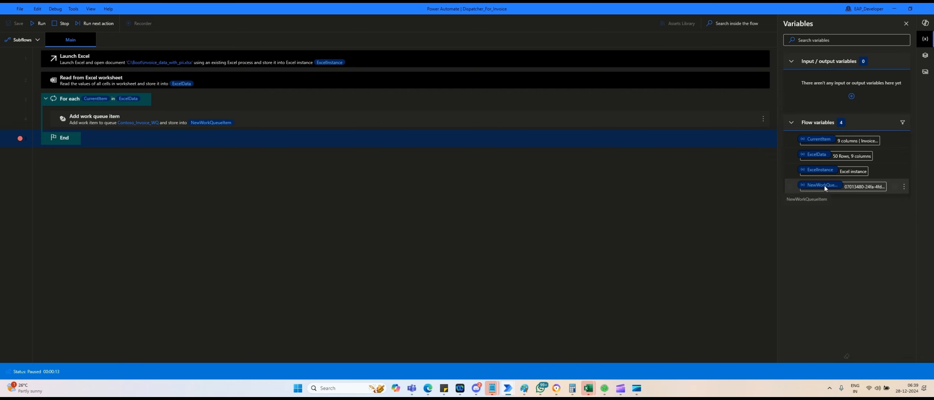
Inspect the queued work item's full Value, which shows the plain-text customer name and email, then run one more action.
double_click(824, 185)
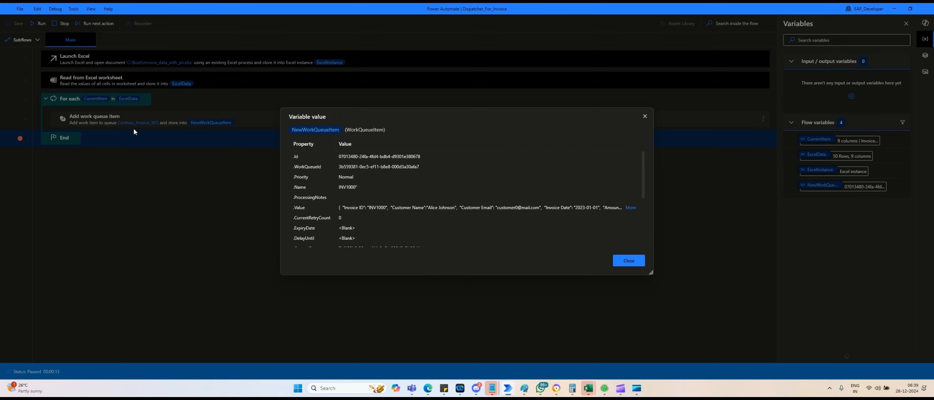
left_click(630, 208)
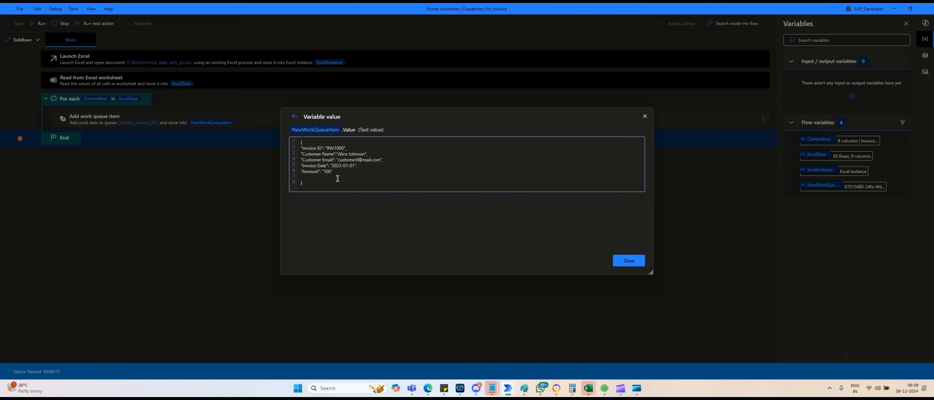
left_click(624, 264)
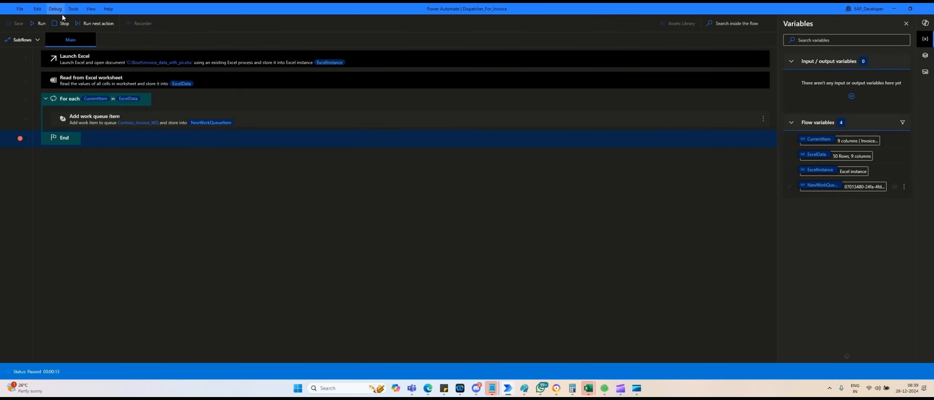
left_click(80, 24)
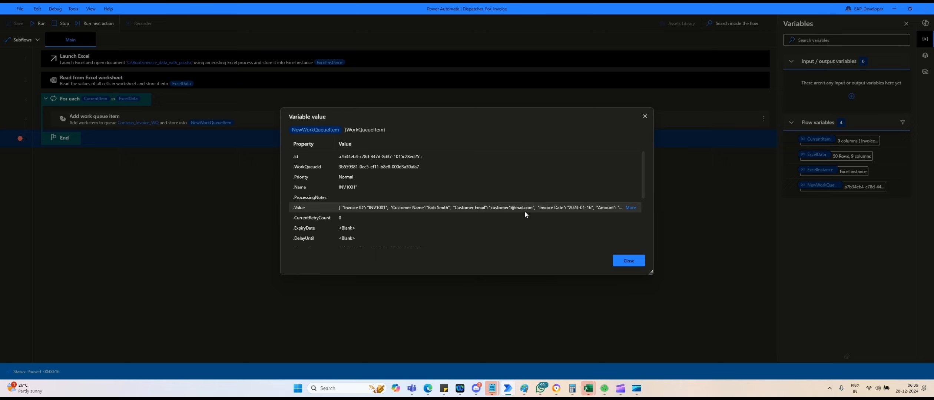
Compare the next queued item's Value against the Excel invoice rows, then close the value dialog.
left_click(631, 207)
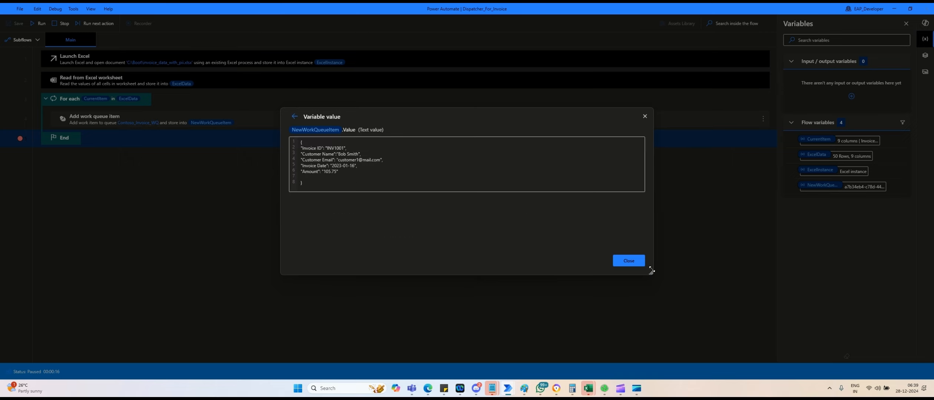
key("alt+Tab")
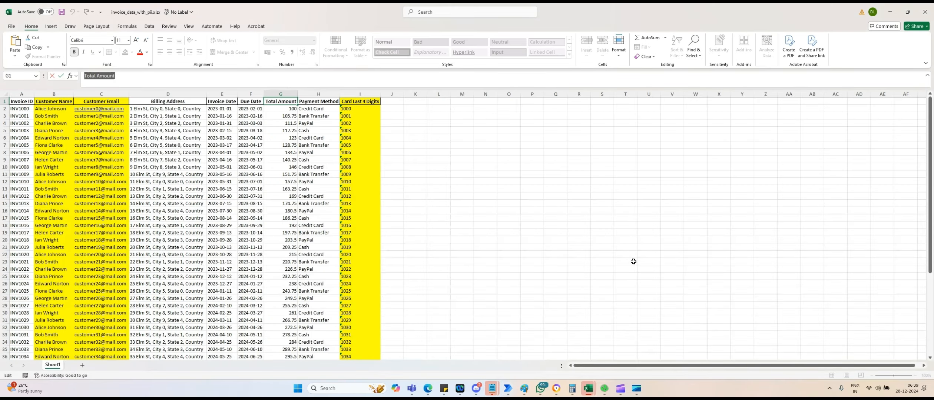
key("alt+Tab")
key("Tab")
key("Tab")
key("Tab")
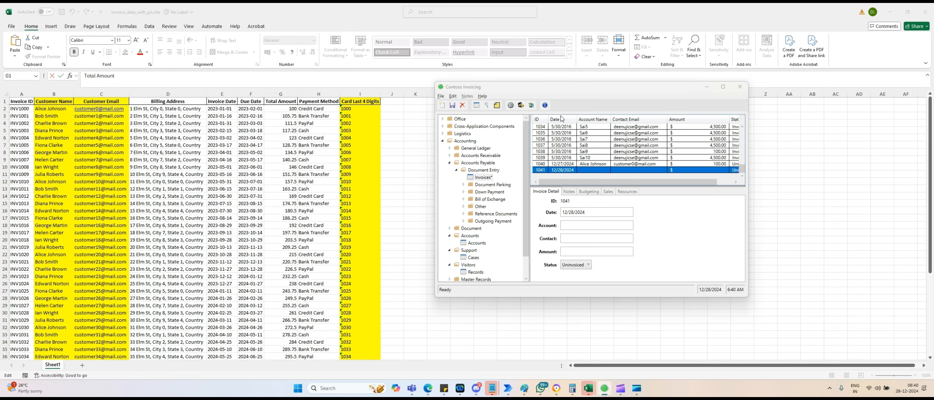
key("alt+Tab")
left_click(390, 112)
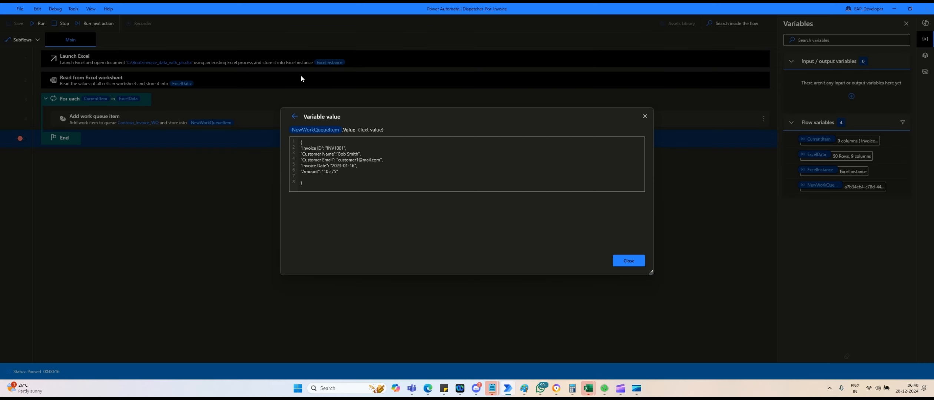
left_click(629, 260)
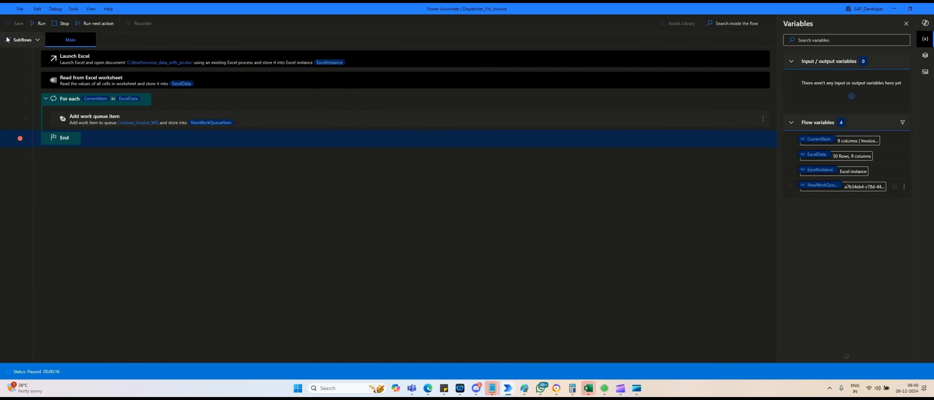
Stop the debug run and drag Encrypt text with AES from an 'enc' search into the For each loop.
left_click(62, 24)
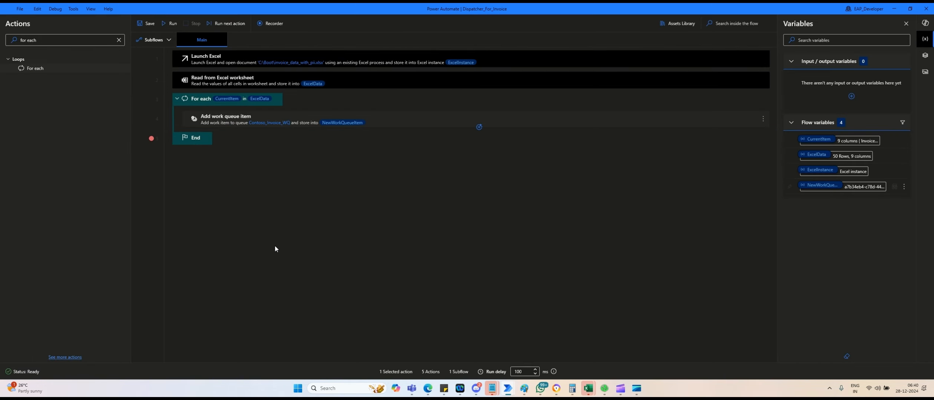
double_click(60, 38)
triple_click(59, 39)
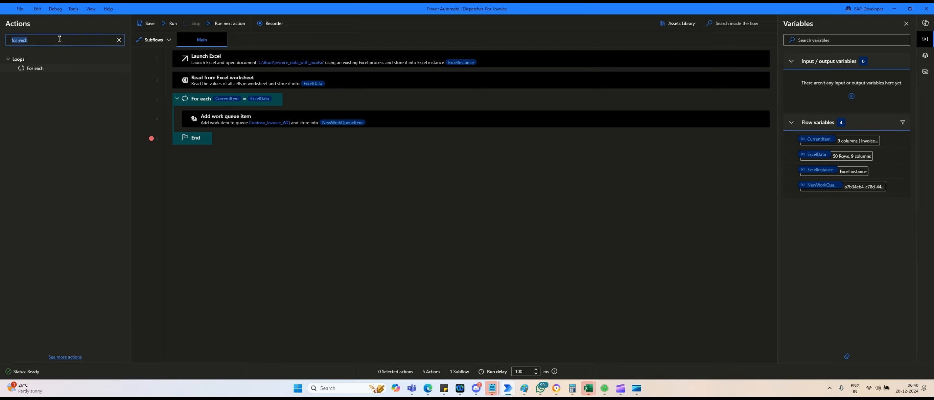
type("enc")
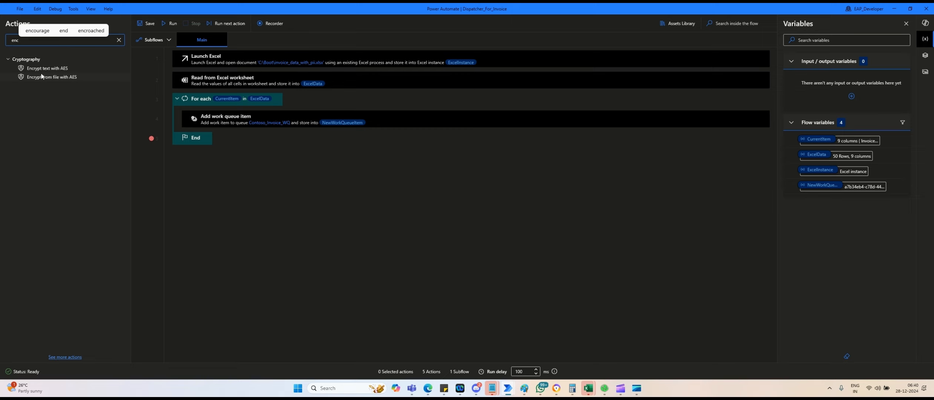
left_click_drag(43, 67, 213, 107)
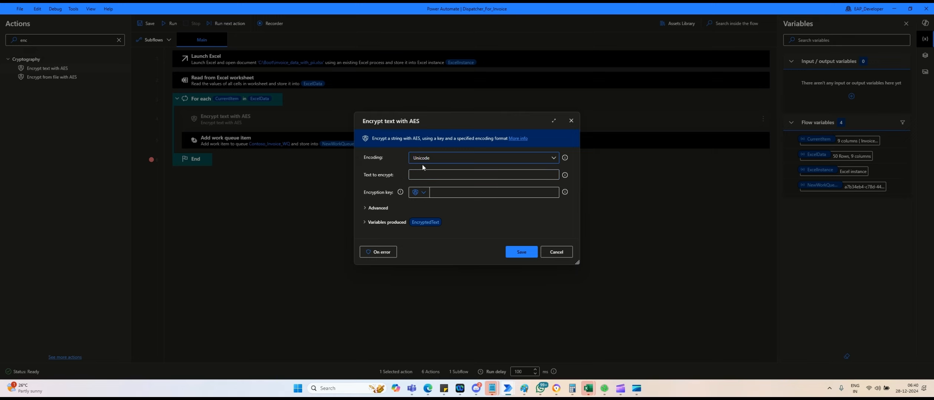
Set the text to encrypt to %CurrentItem['Customer Name']%, checking the Excel header spelling.
left_click(504, 175)
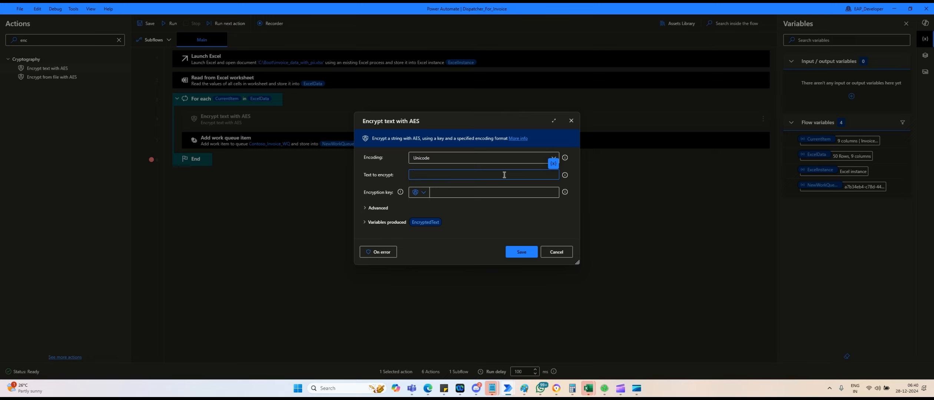
left_click(553, 162)
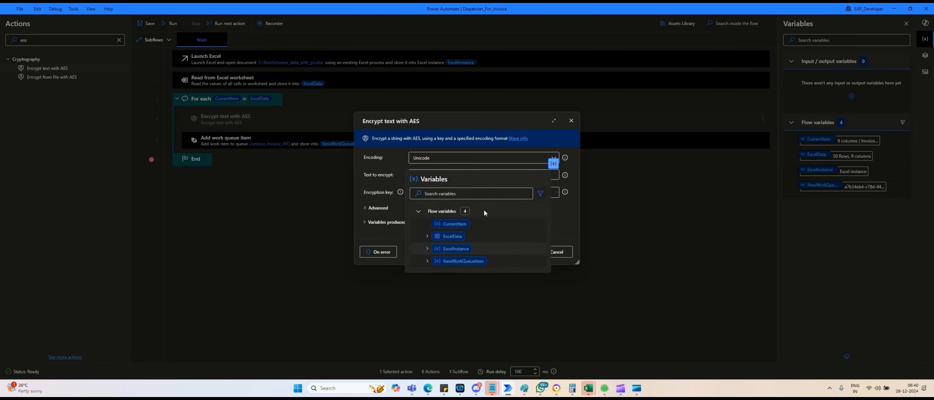
left_click(444, 224)
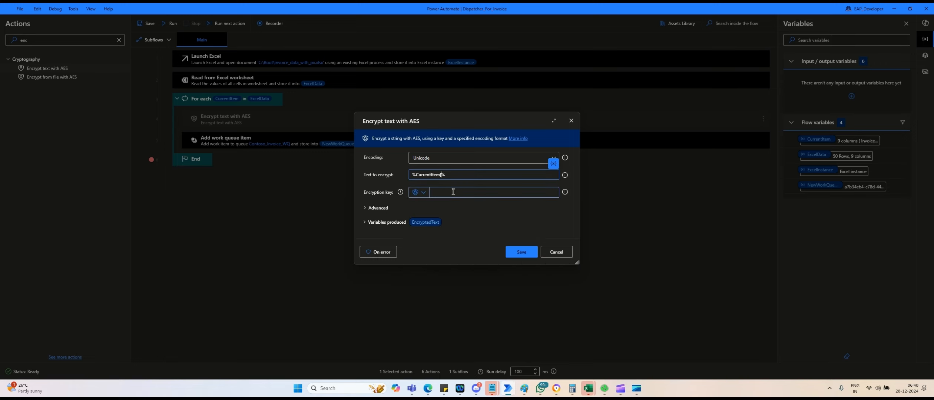
key("alt+Tab")
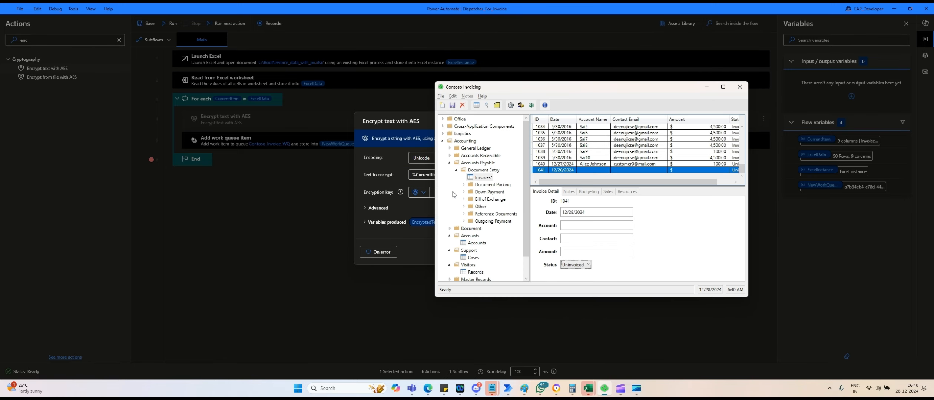
key("alt+Tab")
key("Tab")
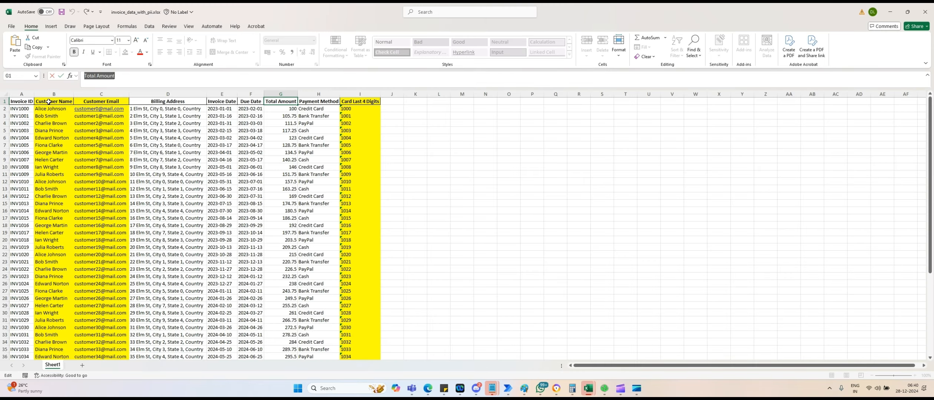
left_click(49, 102)
left_click(128, 77)
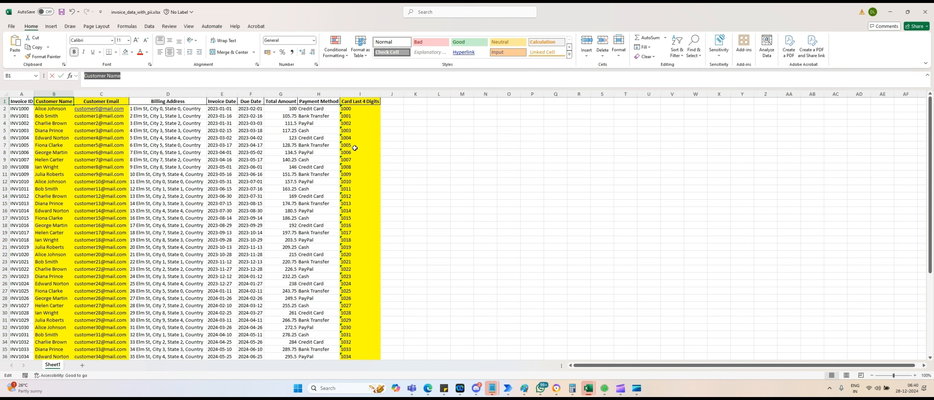
key("alt+Tab")
key("alt+Tab")
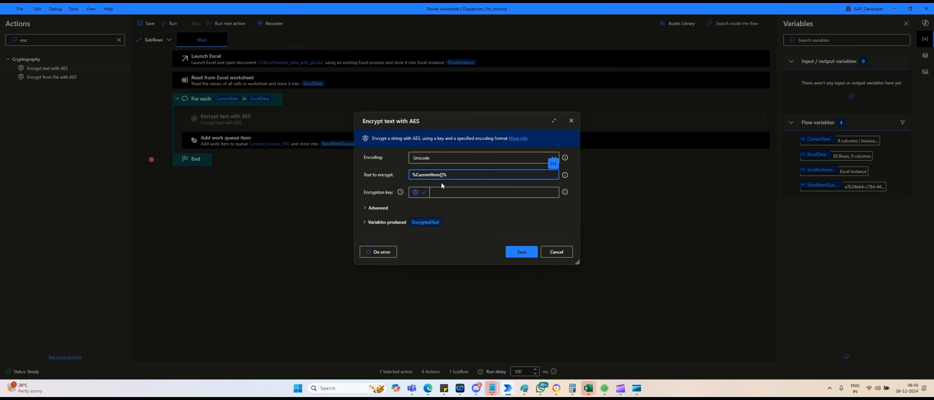
type("'Customer Name'")
left_click(456, 192)
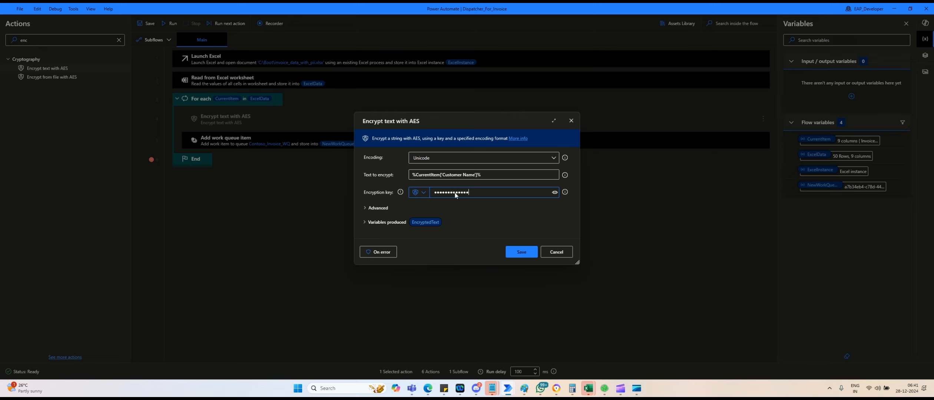
type("PowerAutomate")
left_click(553, 193)
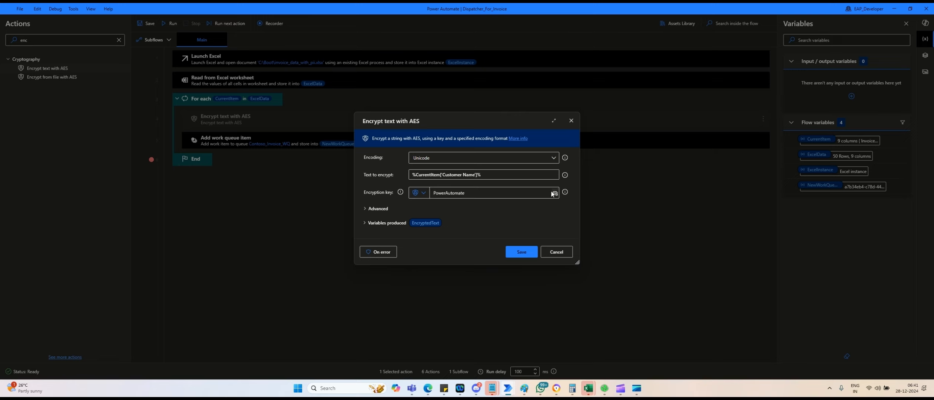
left_click(378, 211)
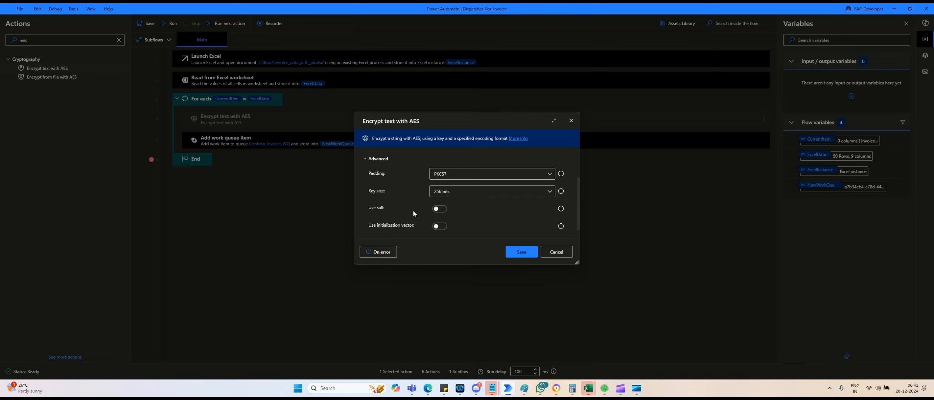
scroll(412, 210, "down", 1)
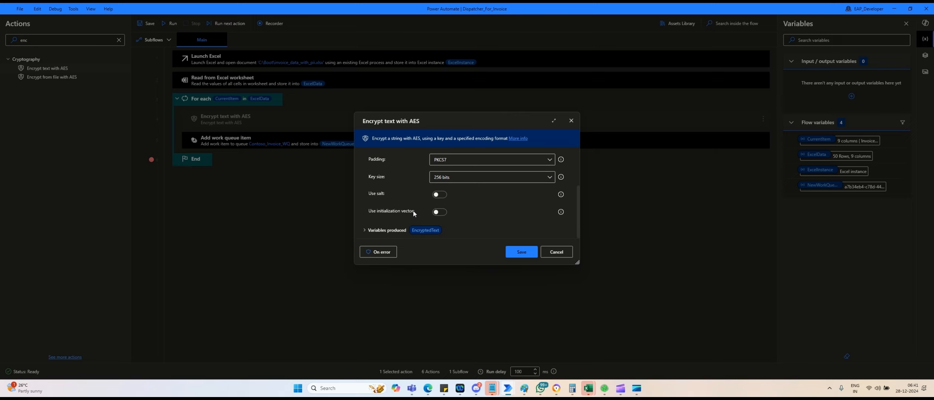
scroll(411, 207, "up", 2)
left_click(378, 180)
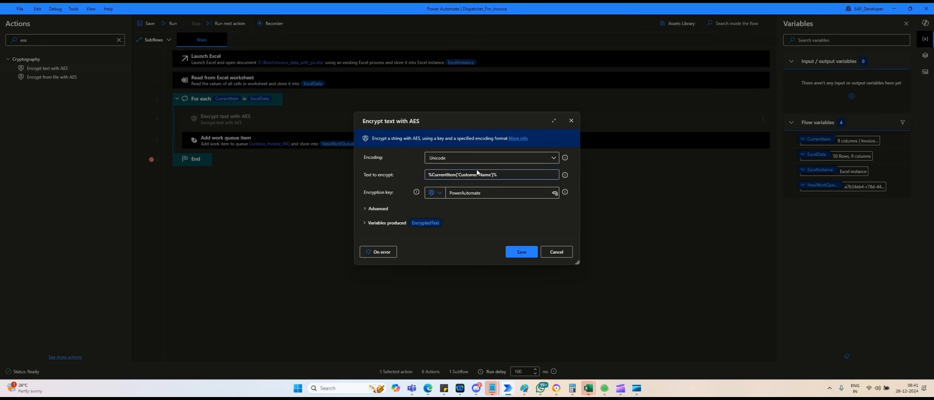
left_click(424, 223)
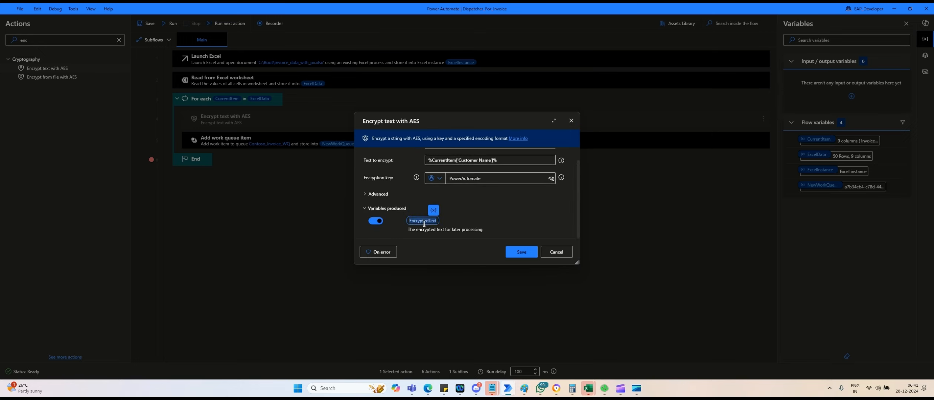
type("Str")
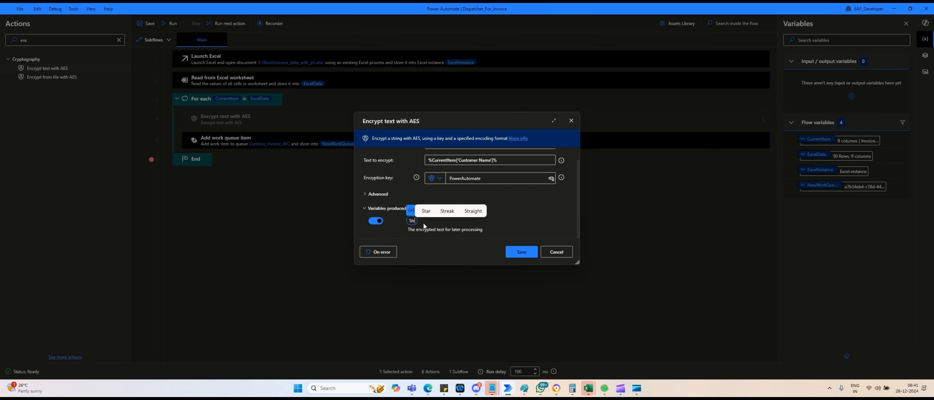
type("Customer Name")
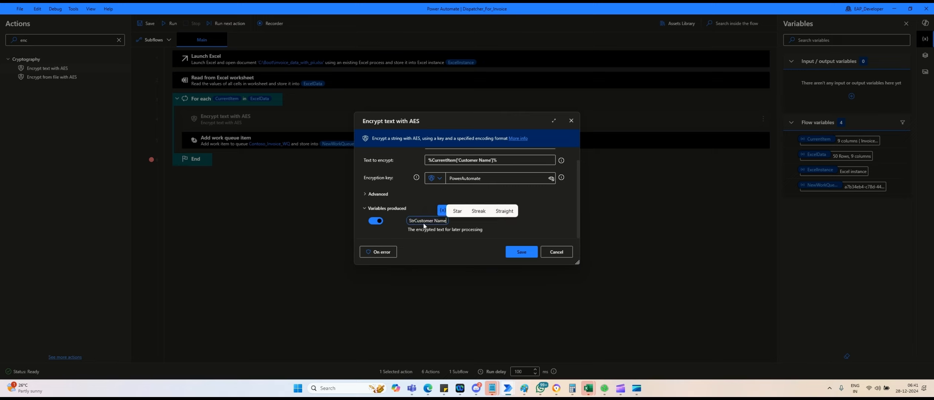
left_click(437, 221)
key("BackSpace")
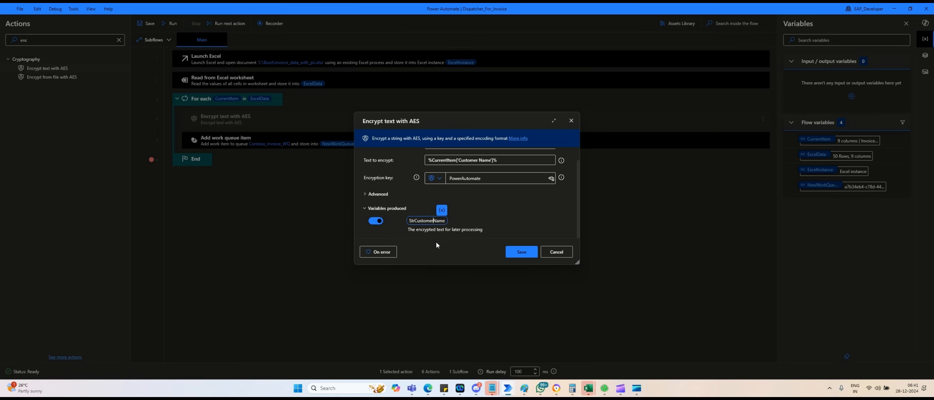
left_click(520, 253)
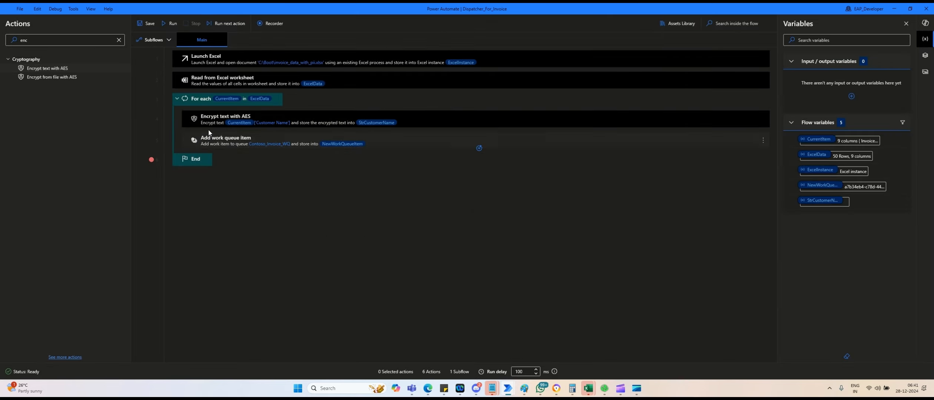
Duplicate the encryption step and change the copy's text to CurrentItem['Customer Email'].
left_click(202, 119)
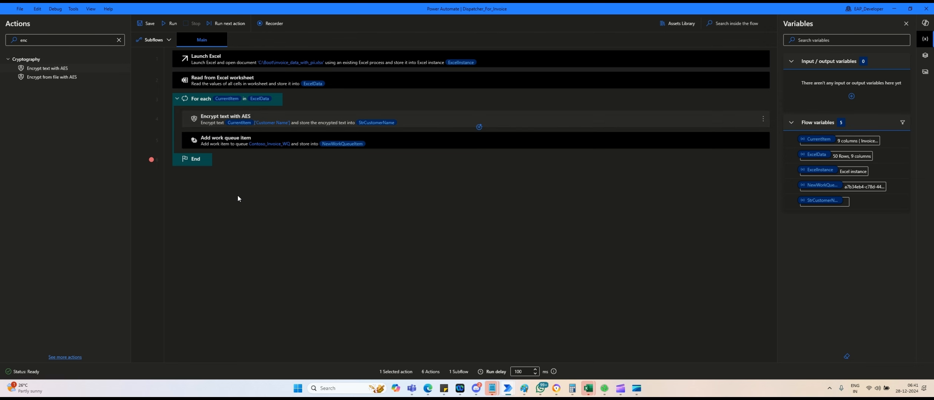
key("ctrl+v")
key("ctrl+v")
key("alt+Tab")
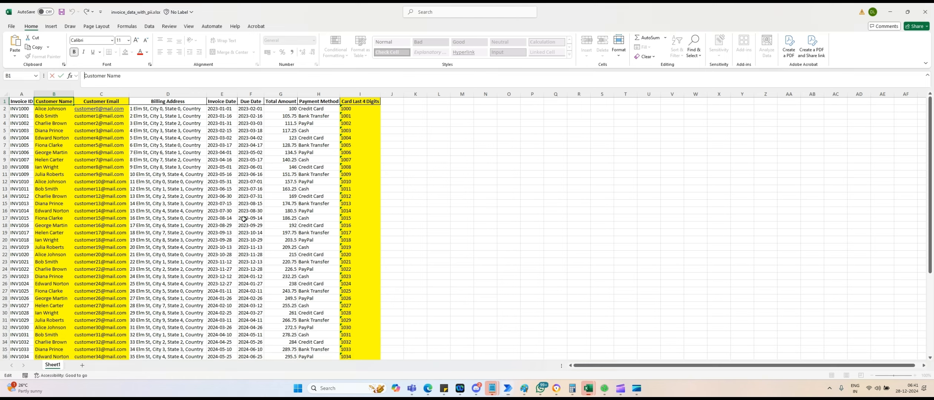
left_click(113, 102)
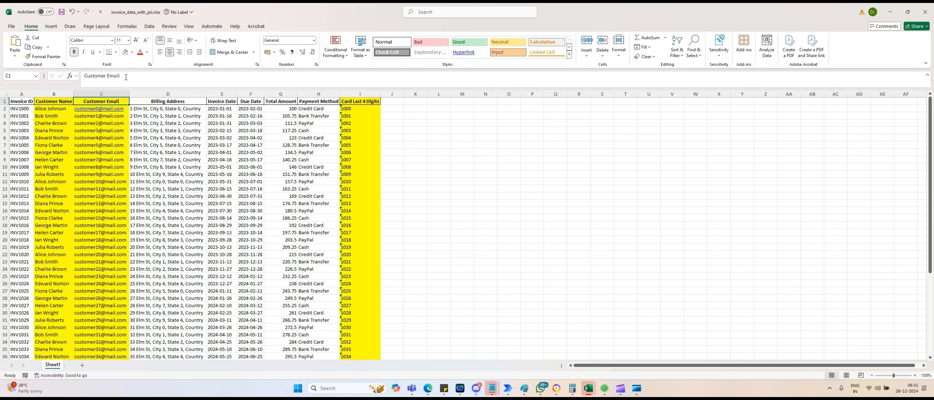
key("alt+Tab")
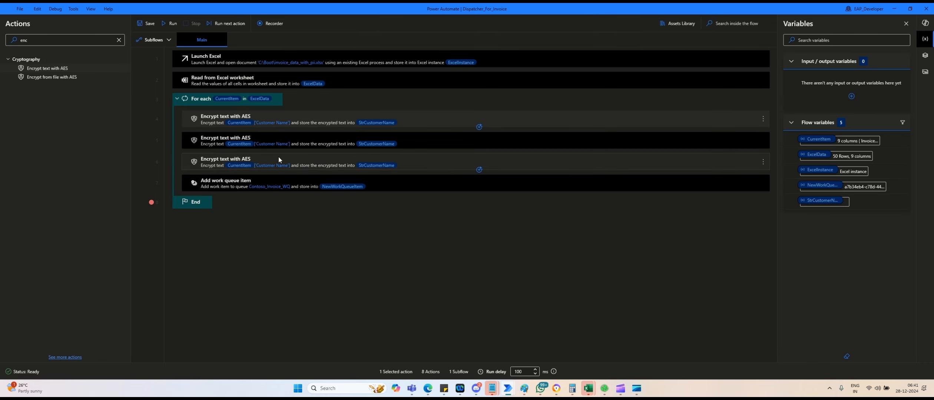
left_click(281, 145)
double_click(320, 169)
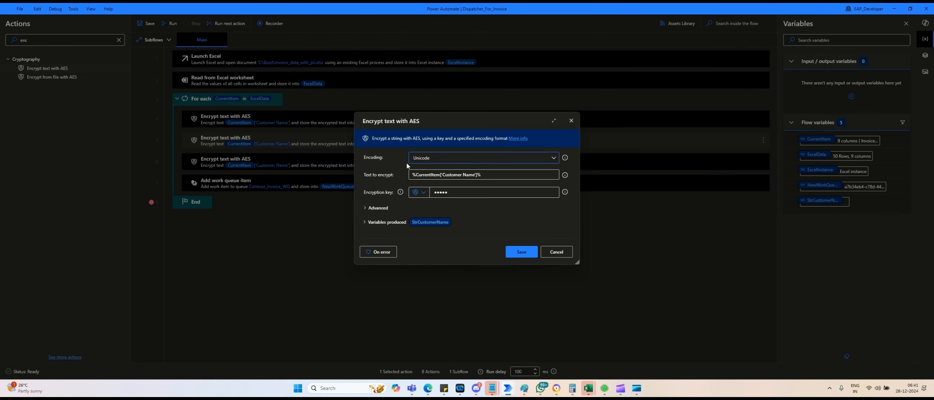
left_click_drag(442, 175, 472, 177)
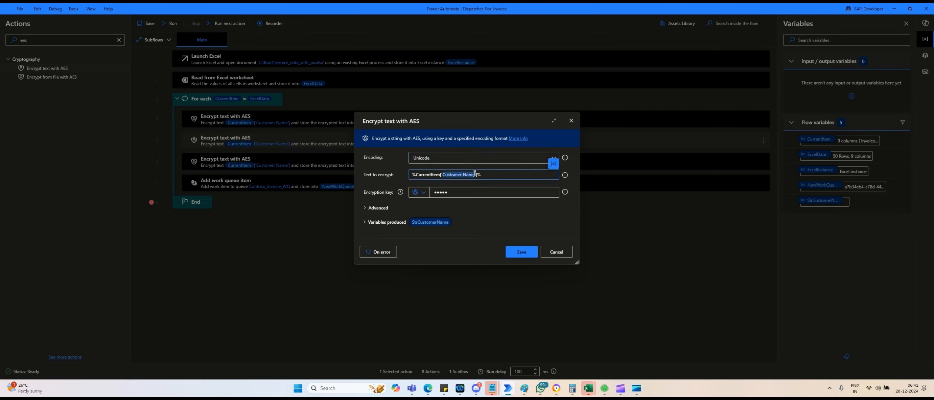
type("Customer Email")
Rename the copy's output variable to StrCustomerEmail, save it, and select the extra third copy.
left_click(436, 223)
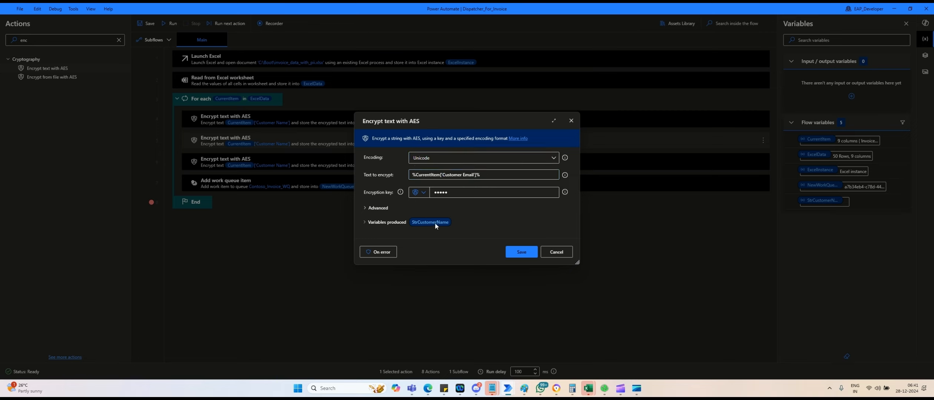
left_click(436, 221)
left_click(435, 221)
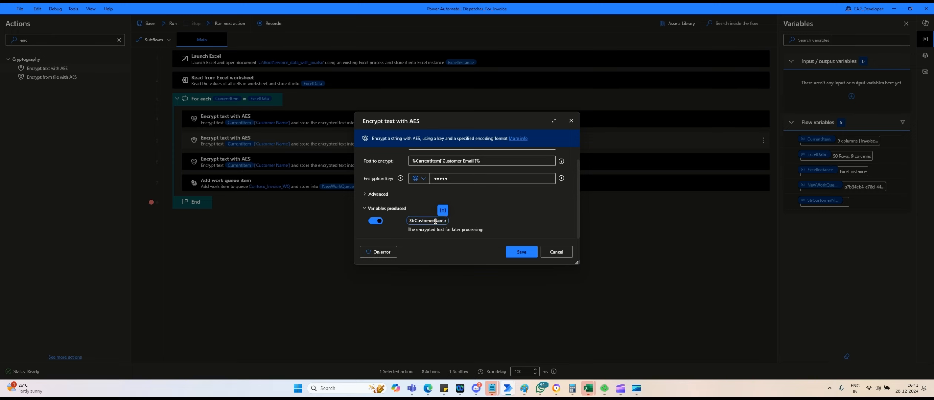
type("Email")
key("Return")
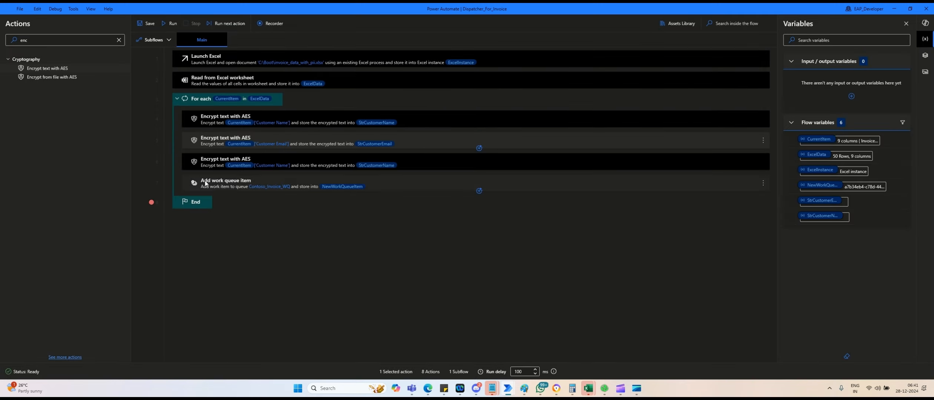
left_click(210, 162)
key("alt+Tab")
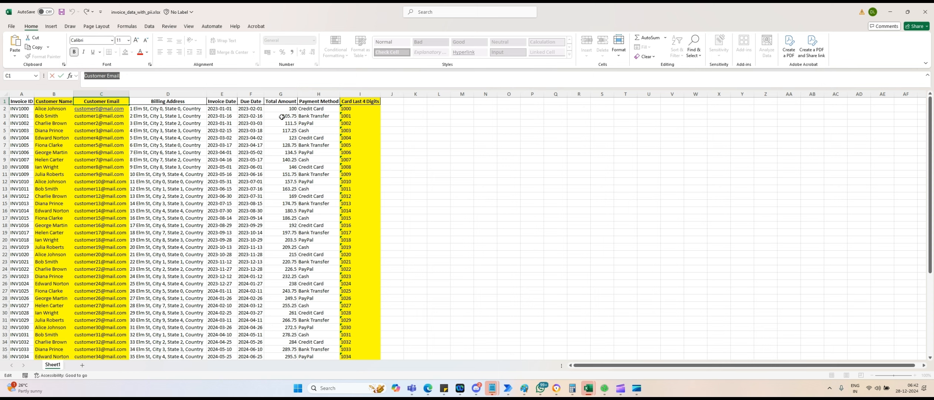
key("alt+Tab")
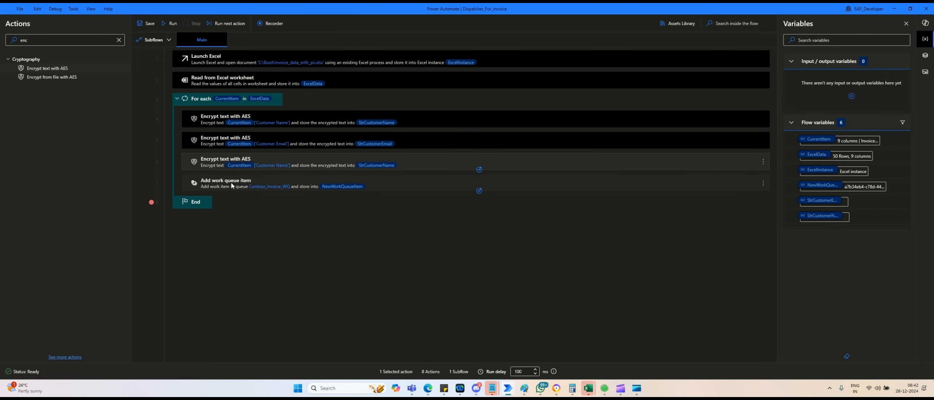
Delete the extra encryption step and set the queue item's Customer Name value to StrCustomerName.
key("Delete")
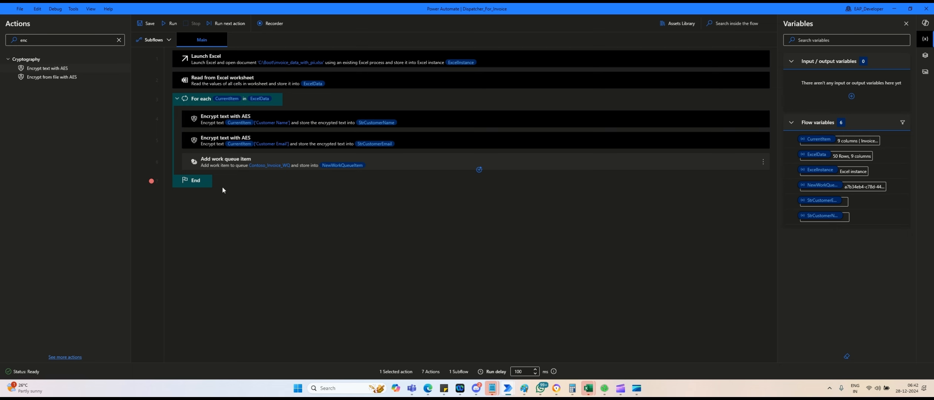
double_click(220, 167)
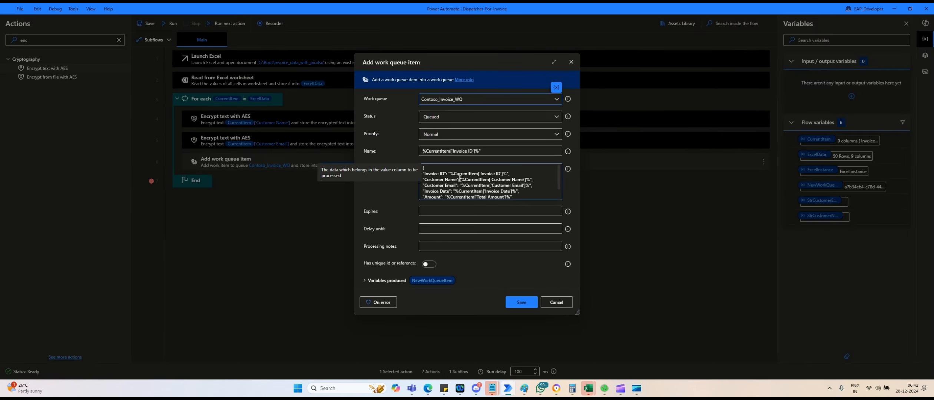
left_click_drag(463, 180, 529, 181)
key("Delete")
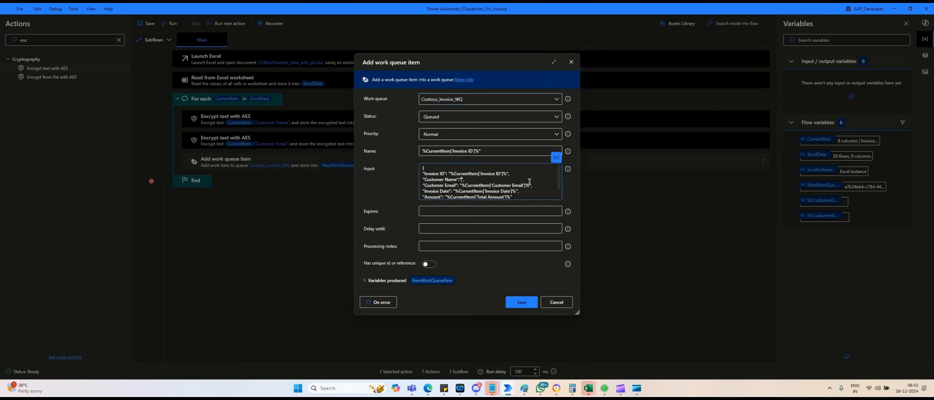
left_click(555, 157)
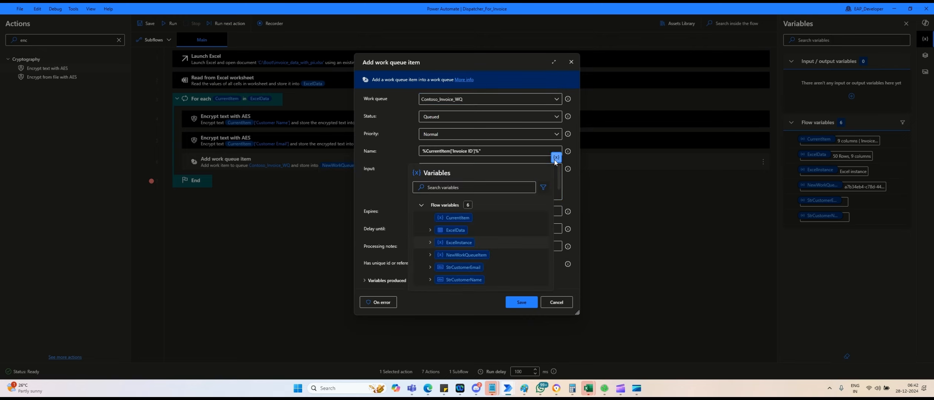
left_click(466, 278)
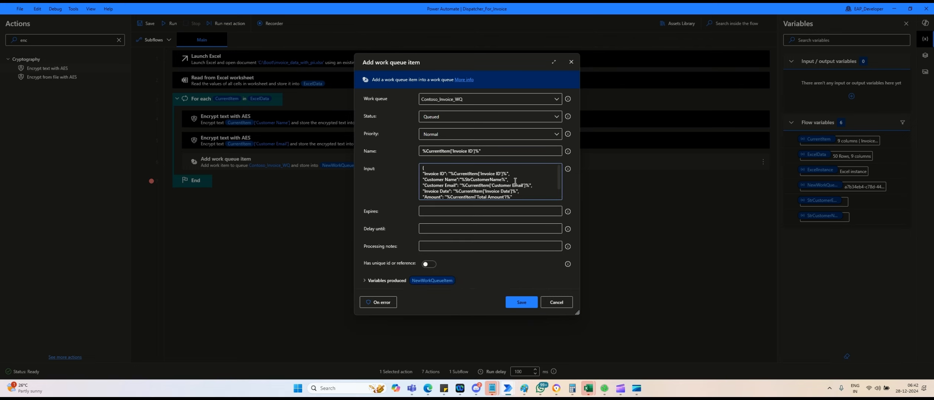
Set the Customer Email value to StrCustomerEmail and save the Add work queue item action.
left_click_drag(461, 185, 528, 185)
key("BackSpace")
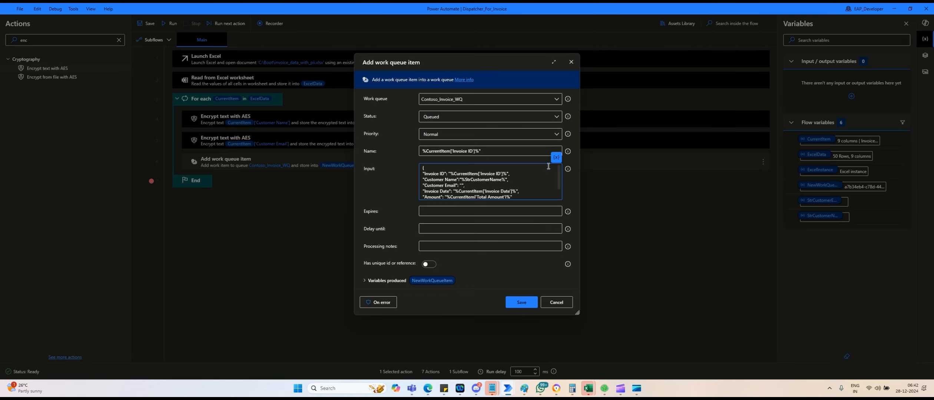
left_click(555, 158)
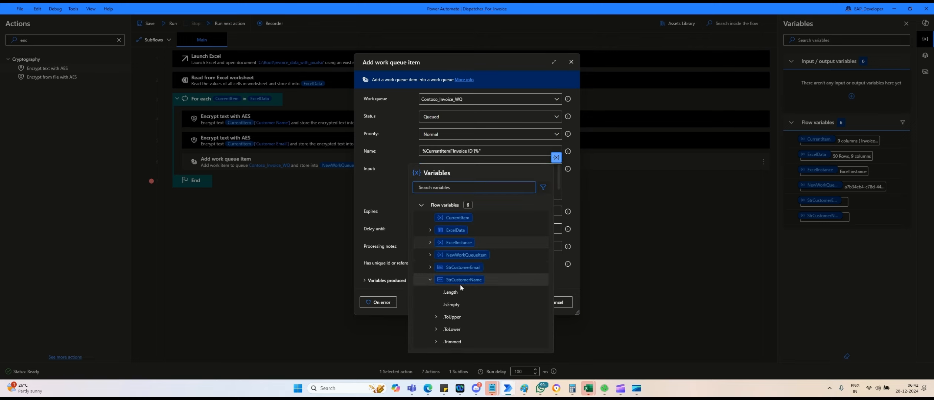
left_click(450, 267)
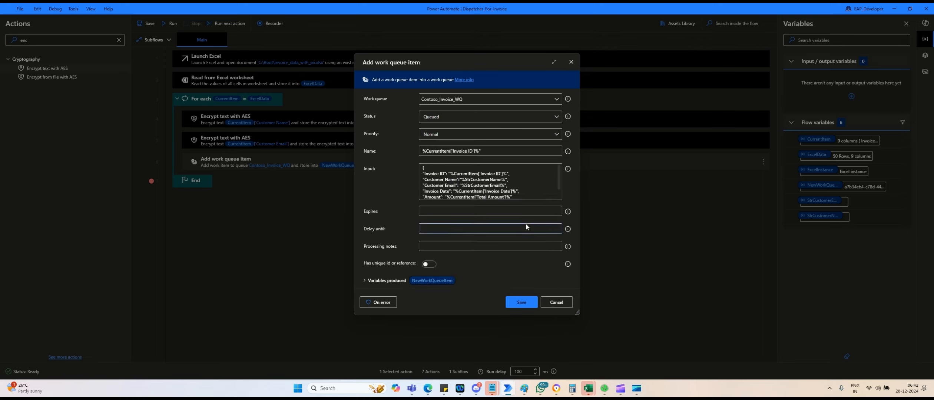
left_click(528, 303)
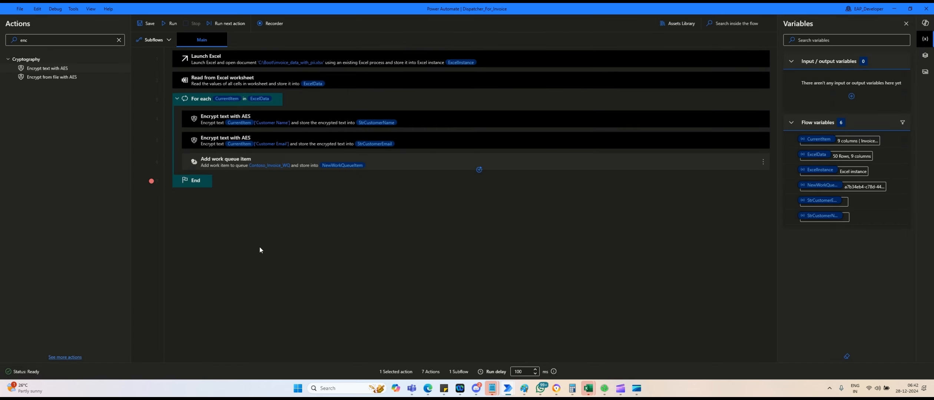
Run the dispatcher flow, clear the breakpoint on End, and bring the Edge work queue page forward.
left_click(172, 23)
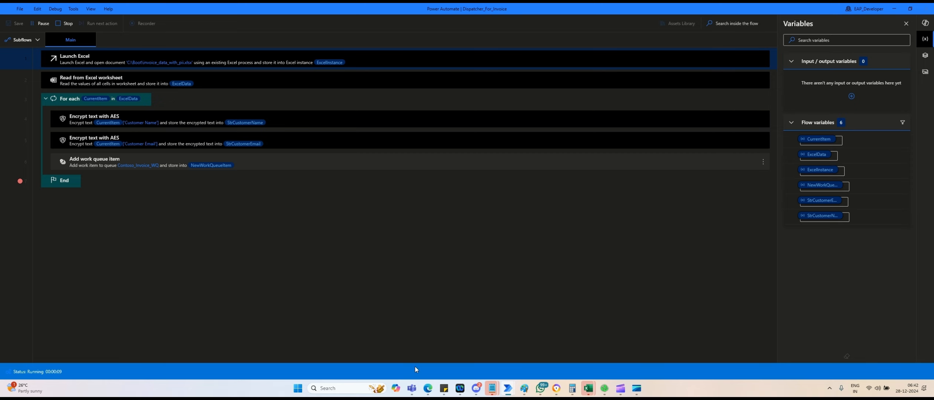
left_click(20, 181)
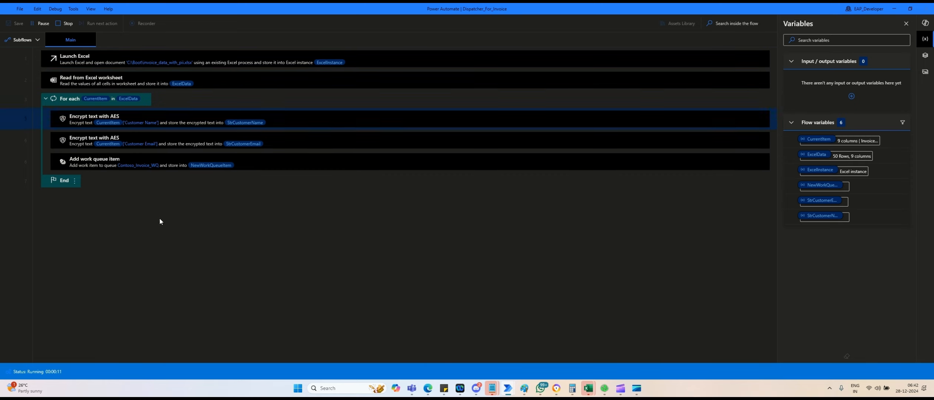
mouse_move(428, 389)
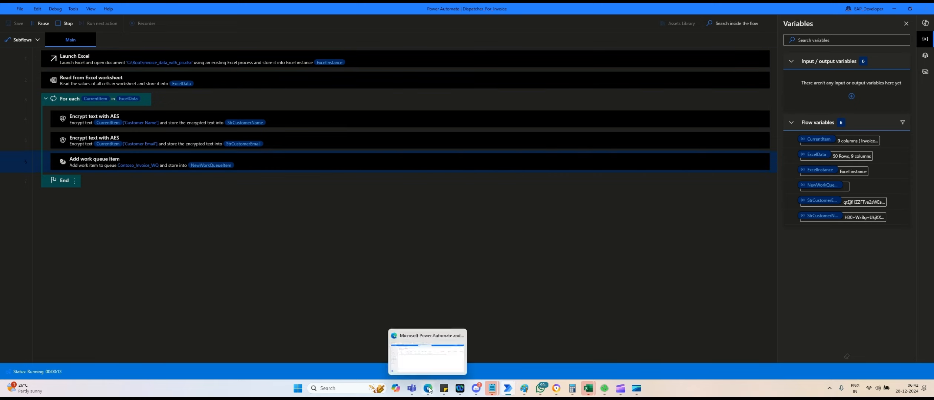
left_click(429, 365)
Refresh the items and compare both INV1000 inputs, confirming the newest has encrypted name and email.
left_click(163, 56)
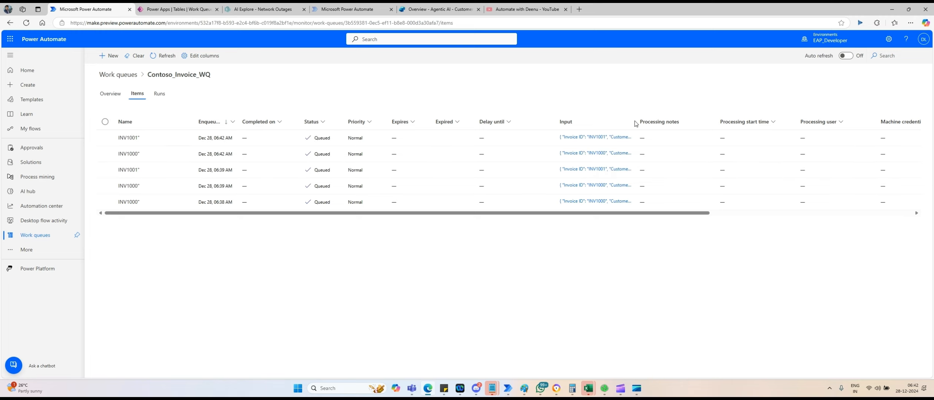
left_click(158, 56)
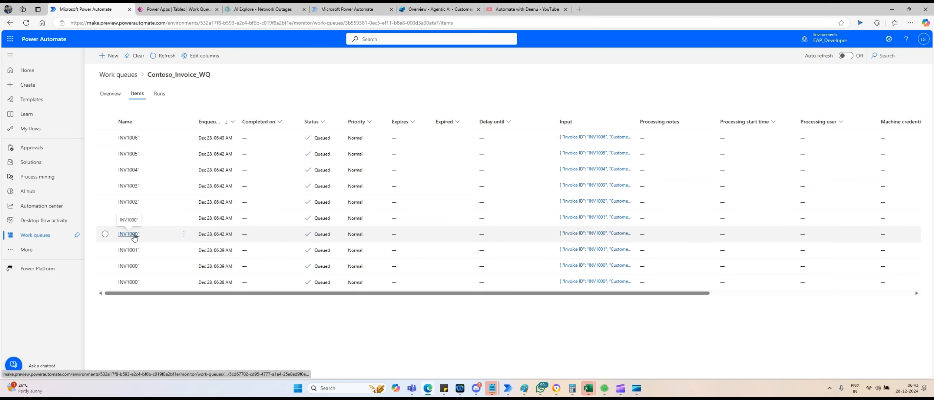
left_click(598, 237)
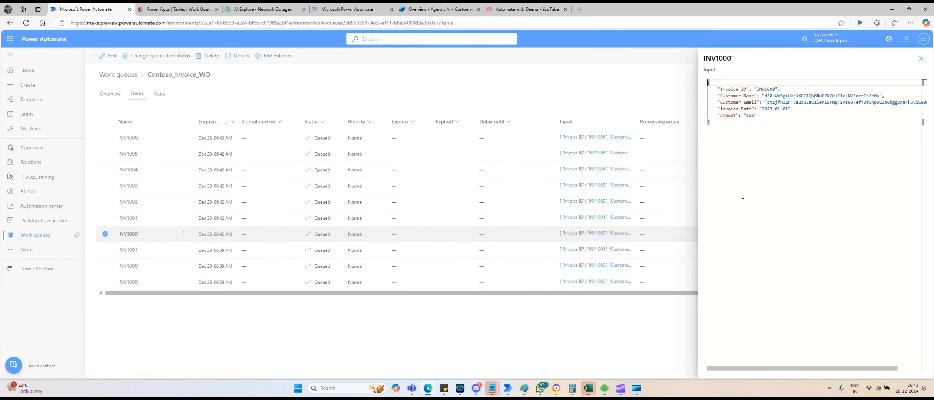
left_click(921, 59)
left_click(611, 266)
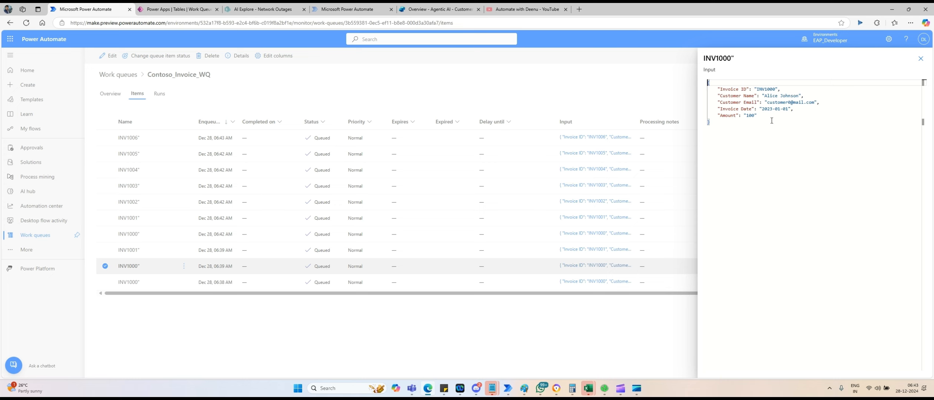
left_click(920, 59)
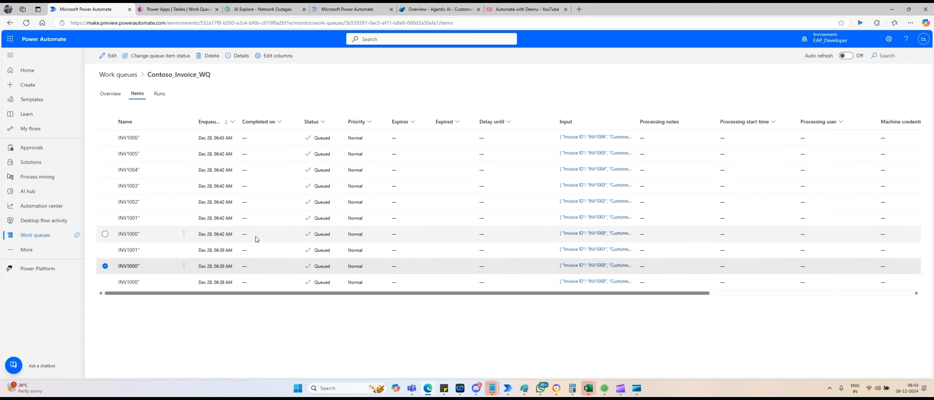
left_click(597, 234)
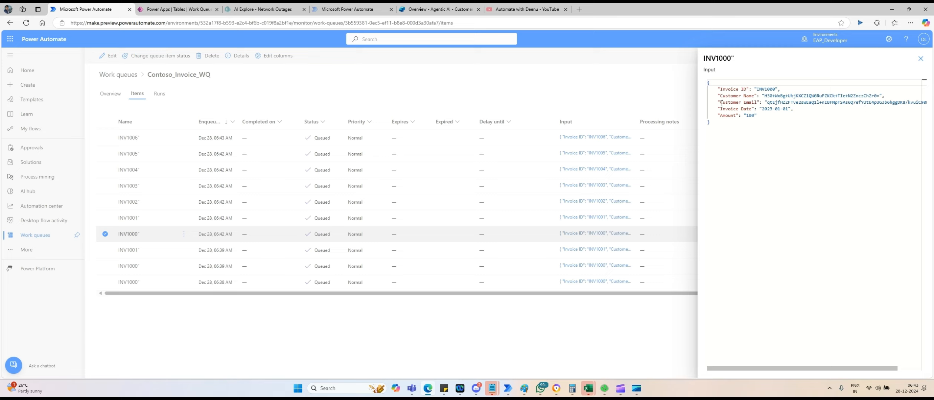
left_click(920, 59)
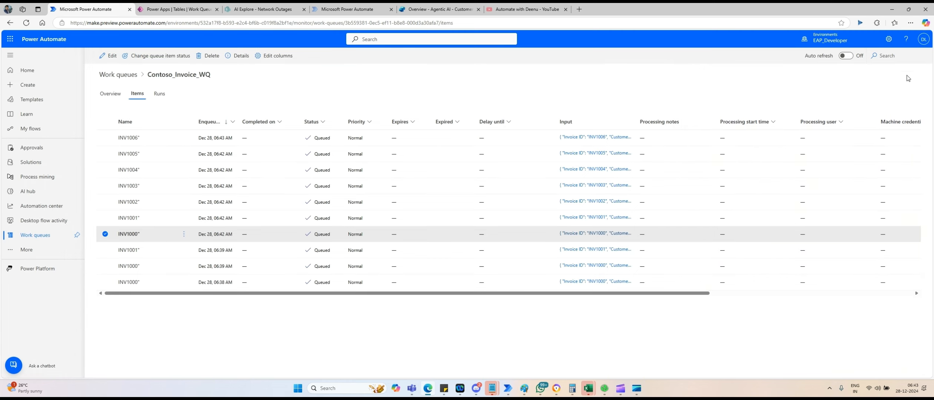
Reopen Contoso_Invoice_WQ's Items list and refresh until invoices up to INV1049 appear.
left_click(892, 9)
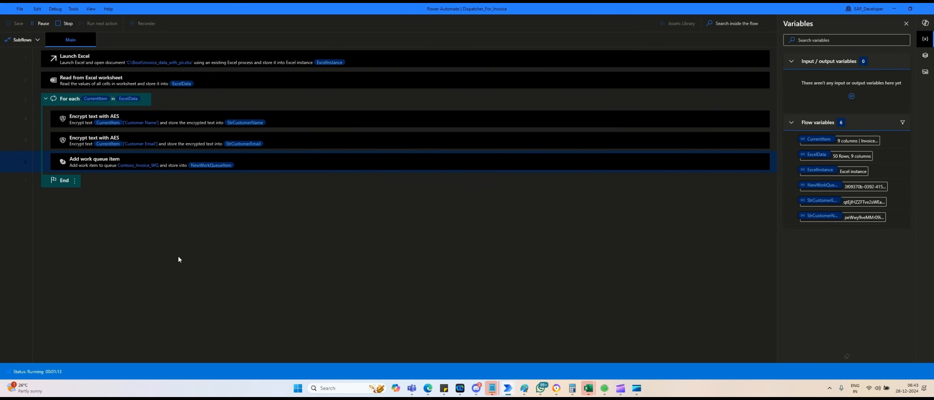
key("alt+Tab")
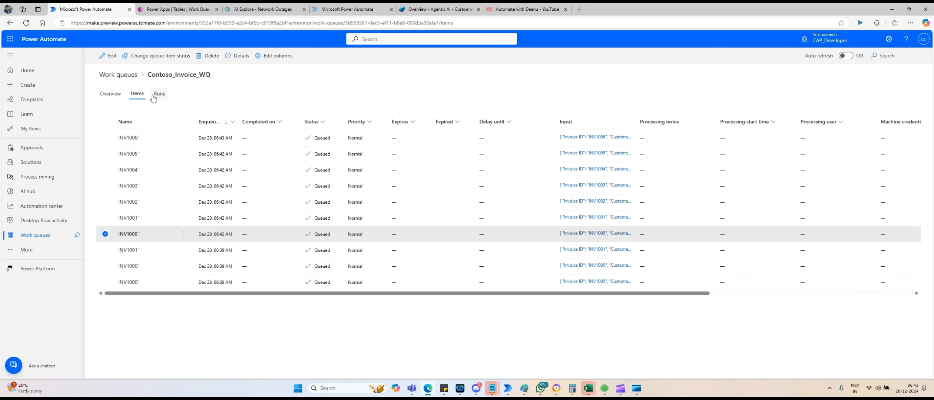
left_click(159, 95)
left_click(115, 97)
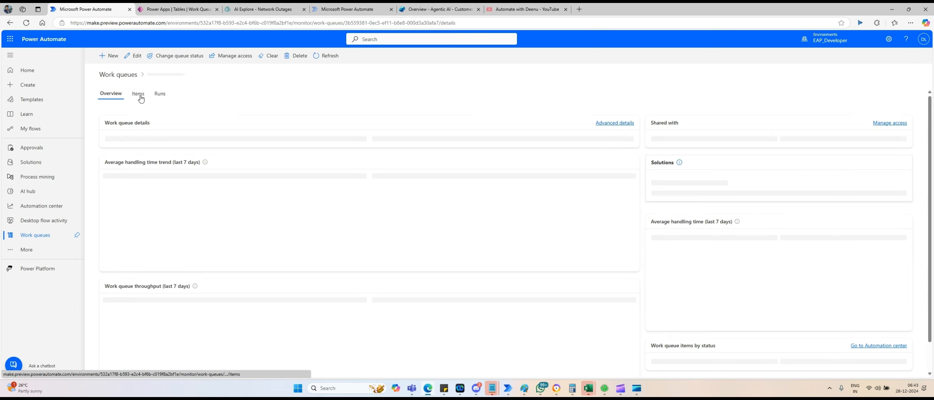
left_click(139, 95)
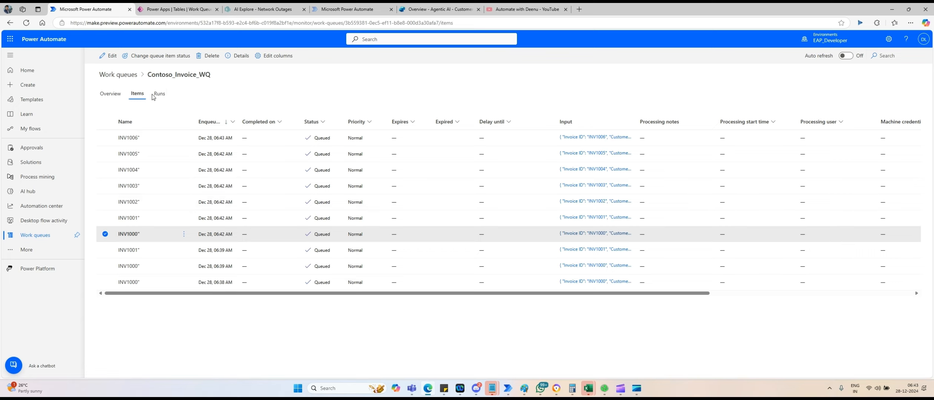
left_click(113, 75)
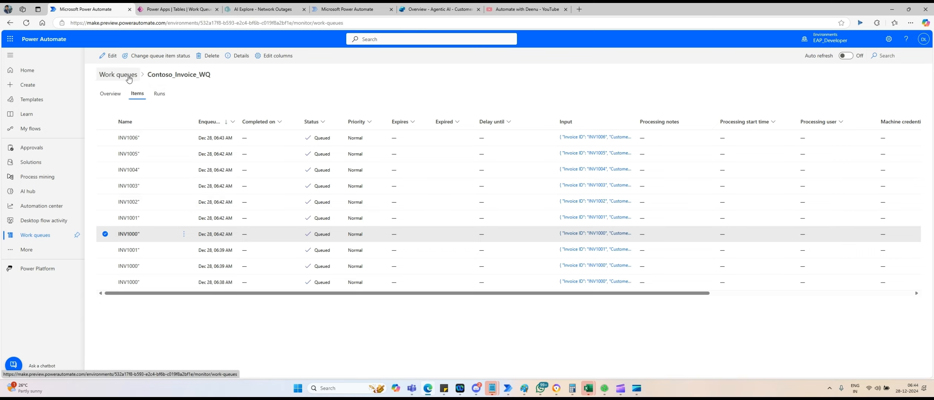
left_click(142, 118)
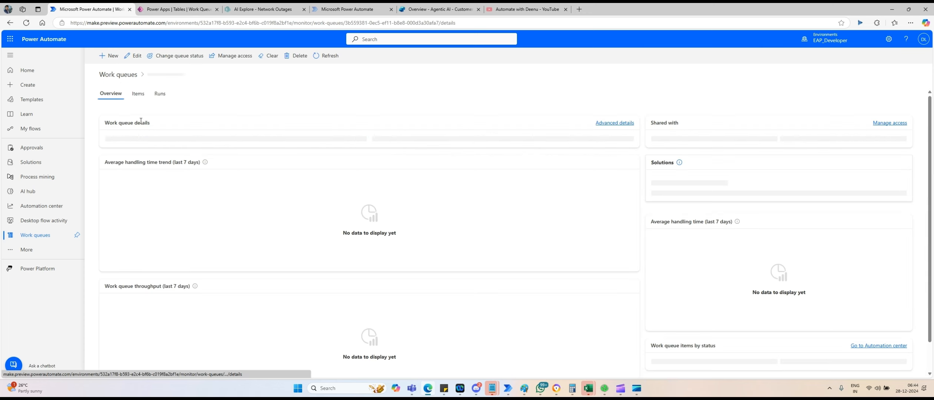
left_click(325, 56)
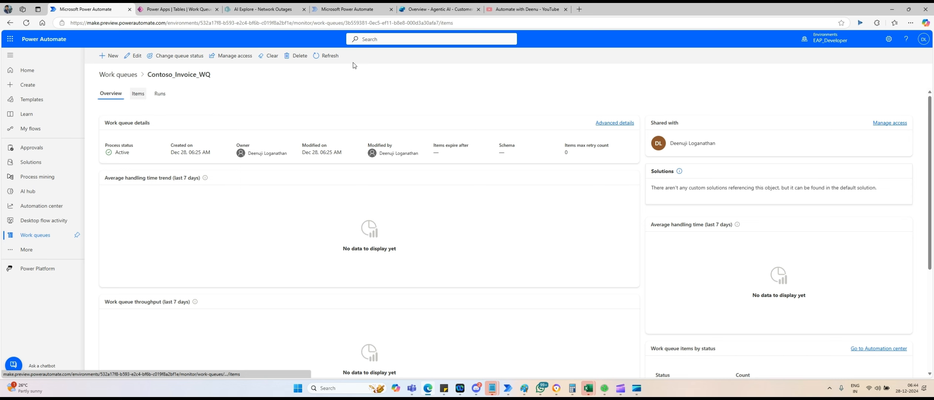
left_click(138, 94)
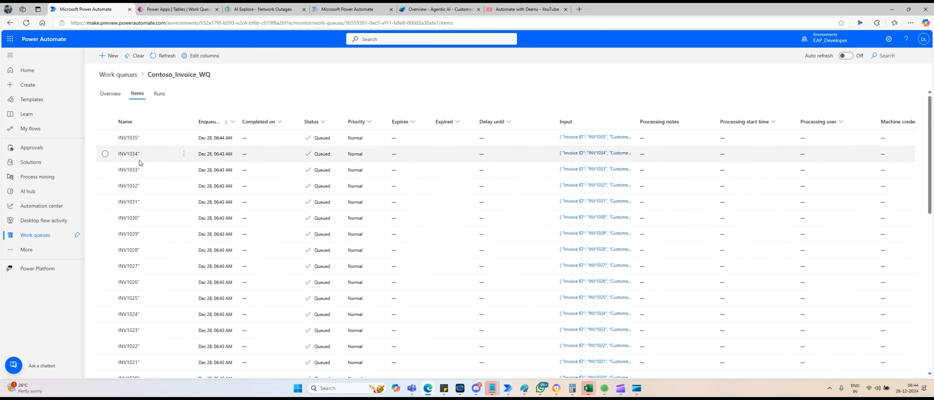
left_click(159, 60)
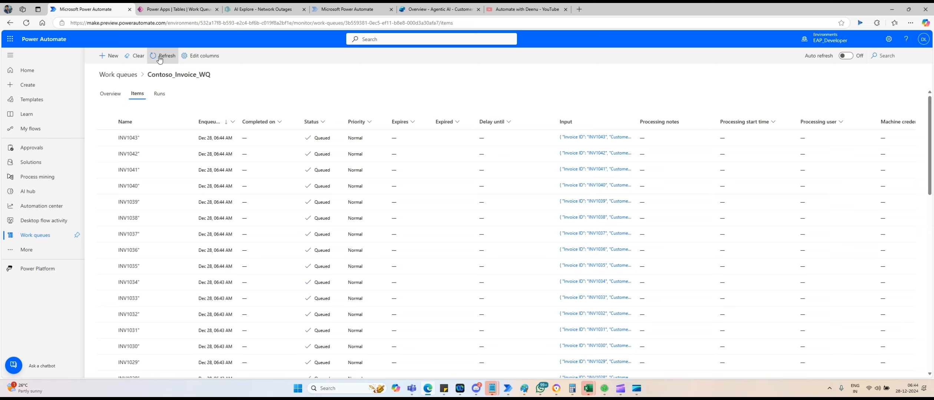
left_click(159, 59)
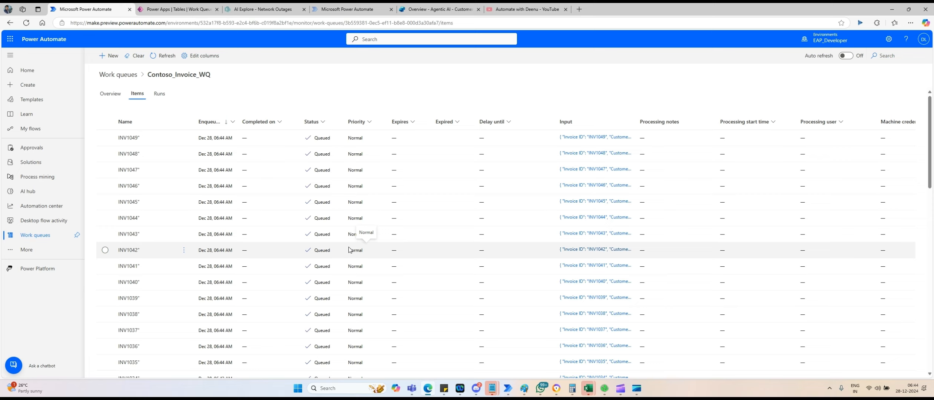
Save Dispatcher_For_Invoice in the desktop designer and close the designer window.
left_click(889, 10)
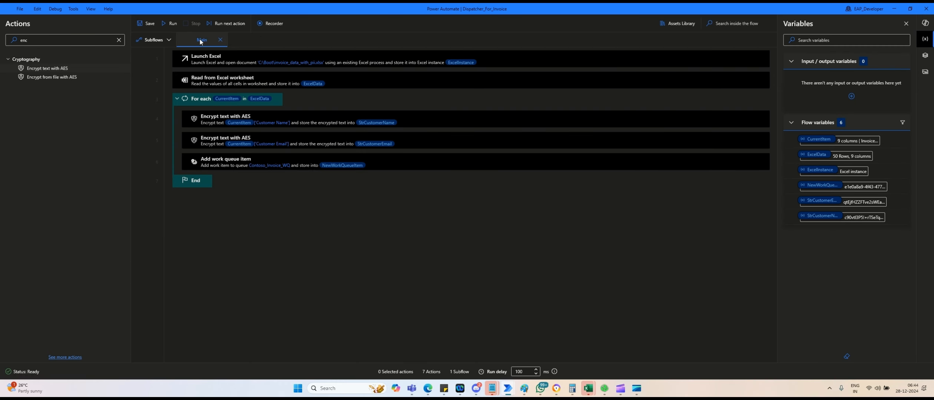
left_click(150, 24)
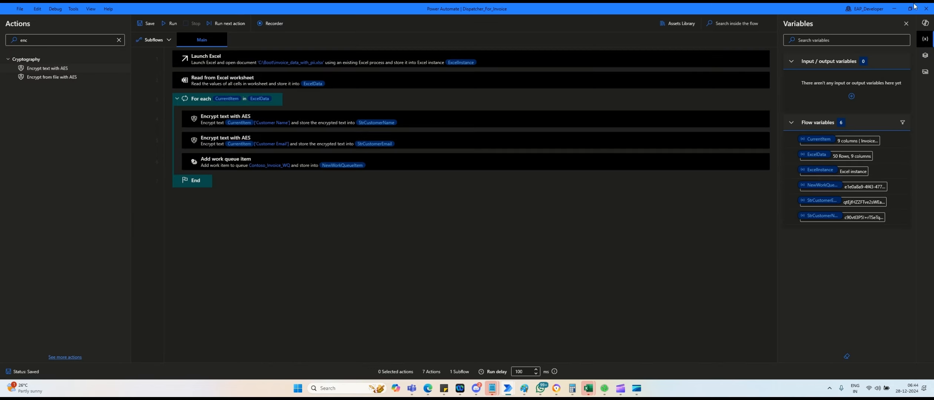
left_click(926, 9)
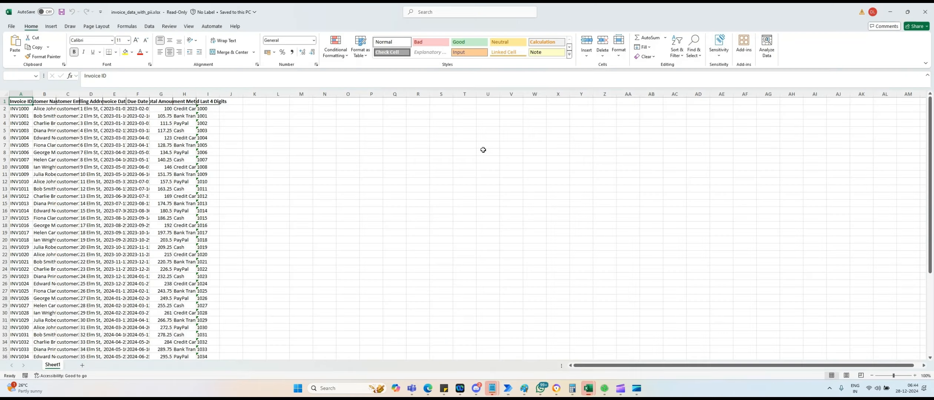
Minimize both invoice_data_with_pii.xlsx windows and go back to the queue items page in Edge.
left_click(366, 197)
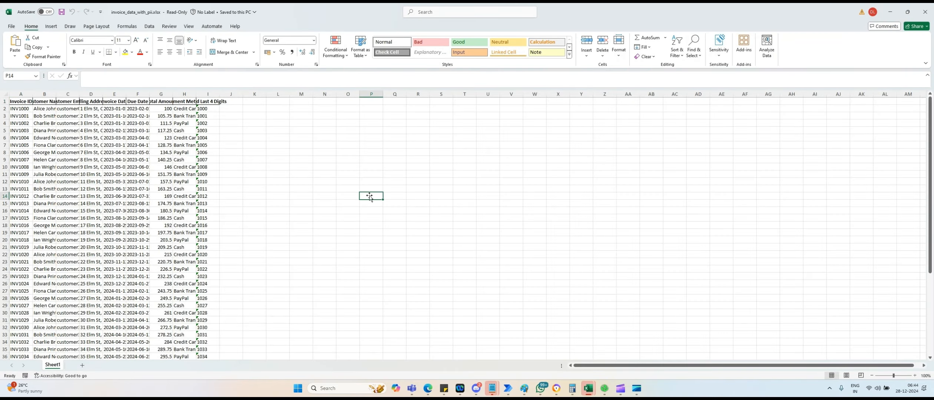
left_click(893, 13)
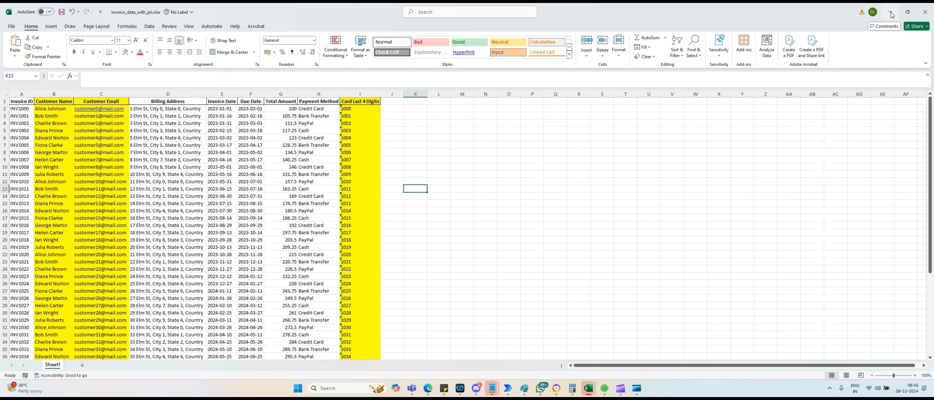
left_click(893, 13)
left_click(310, 203)
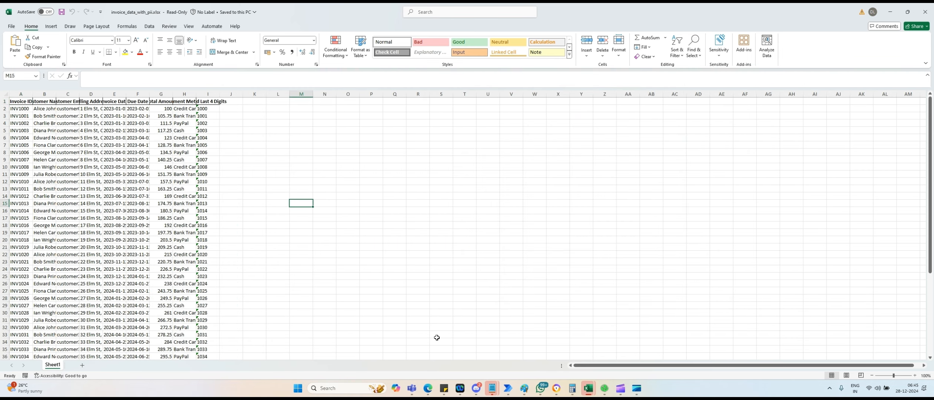
mouse_move(427, 388)
left_click(425, 368)
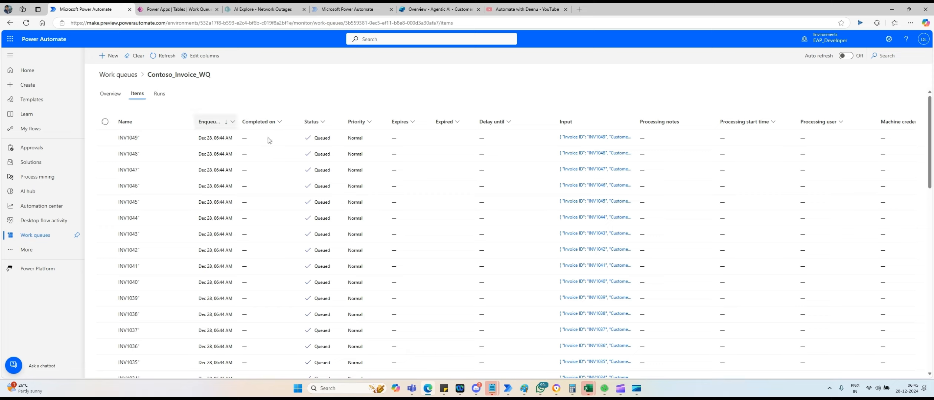
Start a new automated cloud flow from My flows and search its triggers for 'dataverse'.
left_click(30, 129)
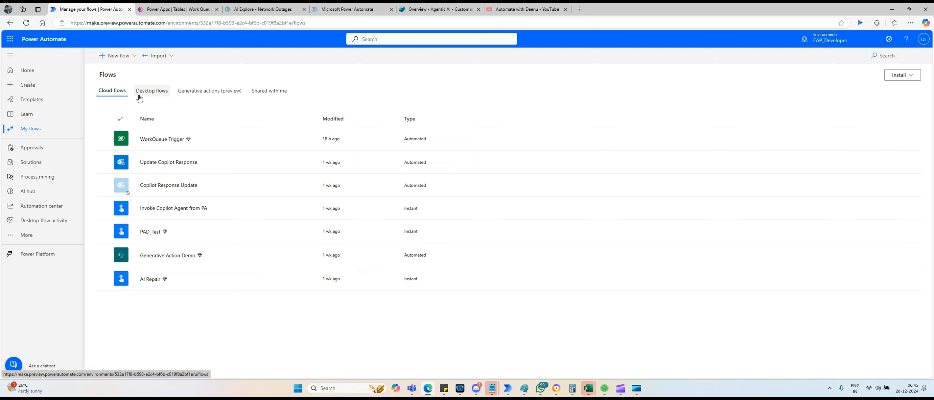
left_click(126, 56)
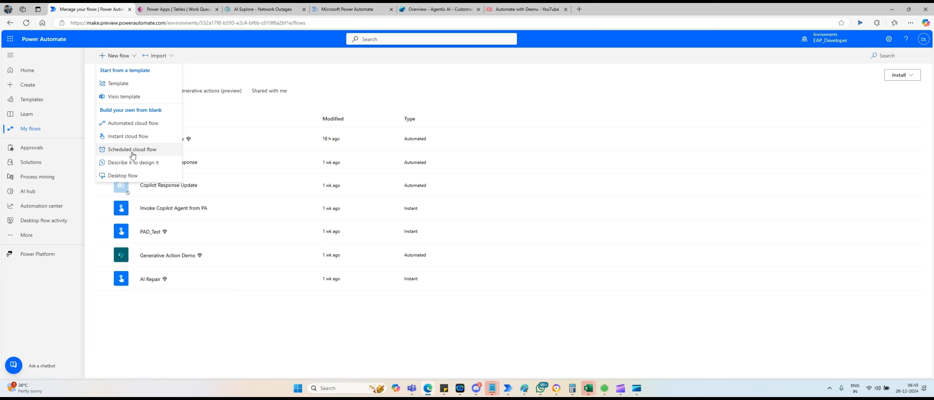
left_click(136, 123)
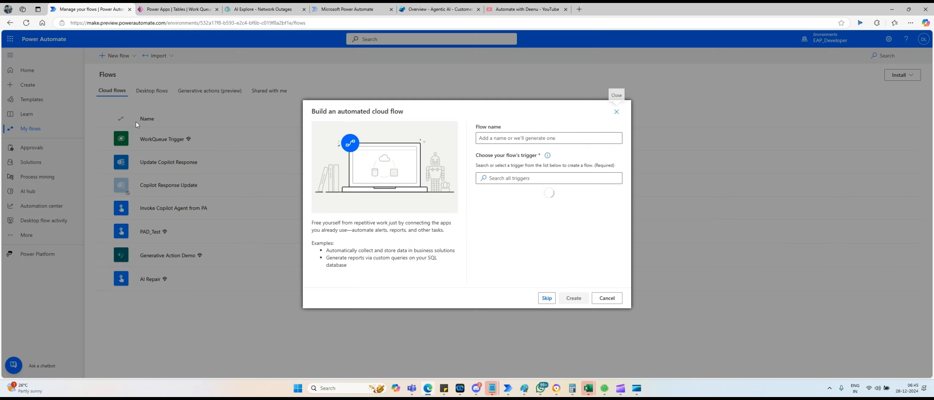
left_click(514, 179)
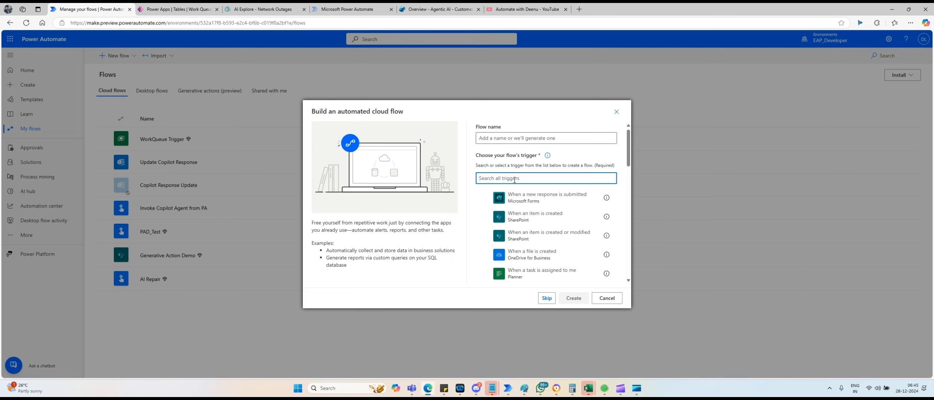
type("dataverse")
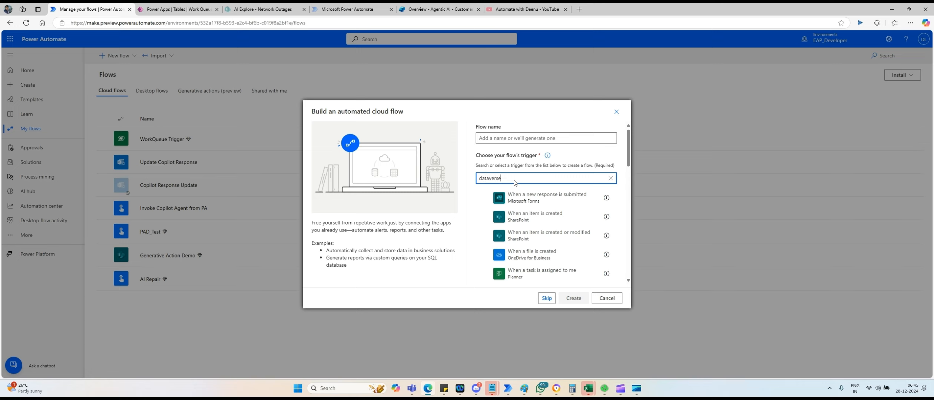